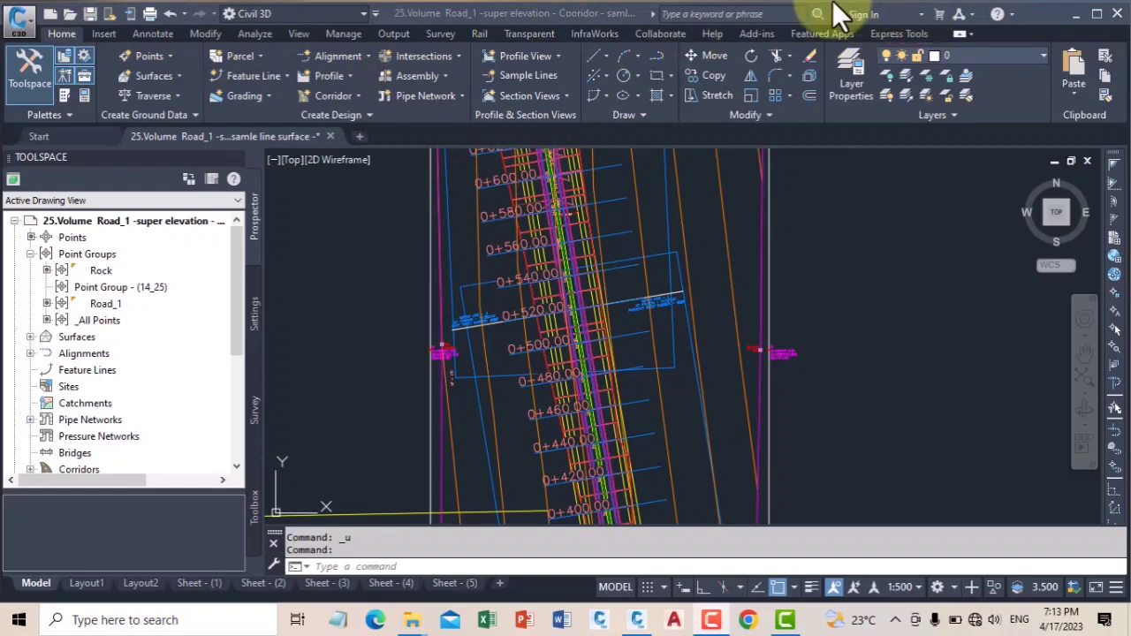
Examine the Road_1 profile view and the cross section at station 0+320.00.
scroll(797, 249, "down", 6)
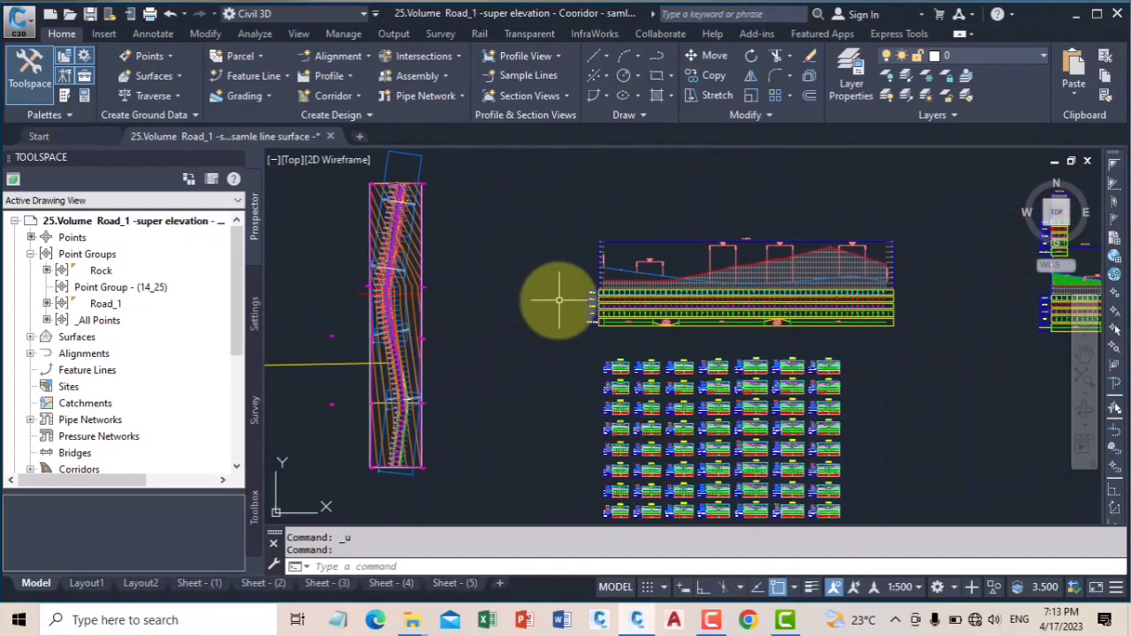
scroll(658, 262, "up", 3)
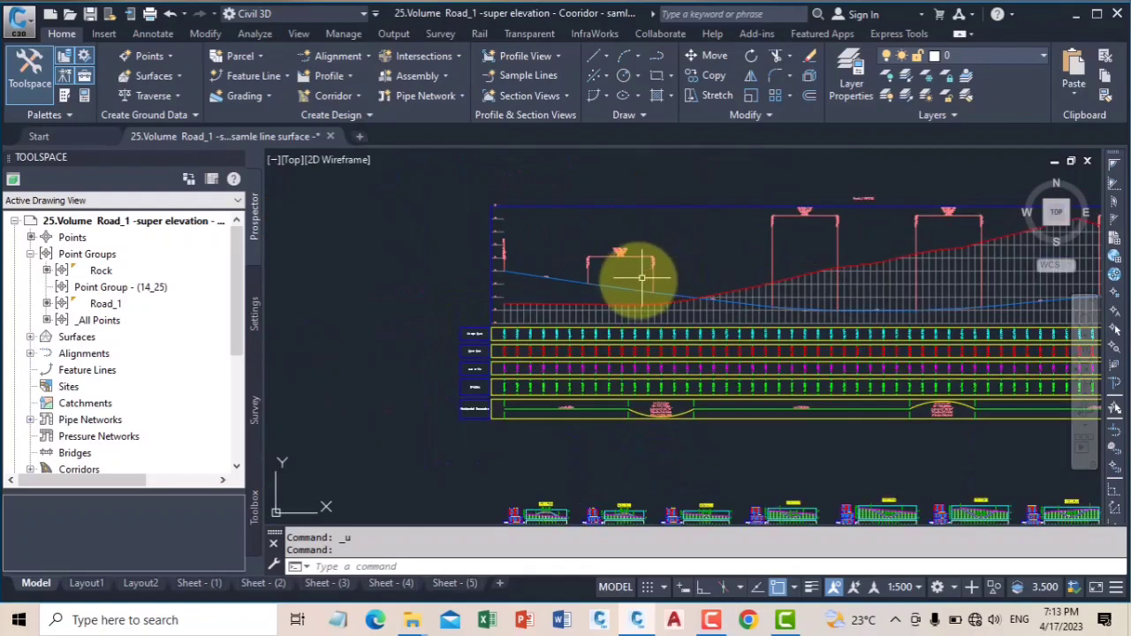
scroll(548, 281, "down", 2)
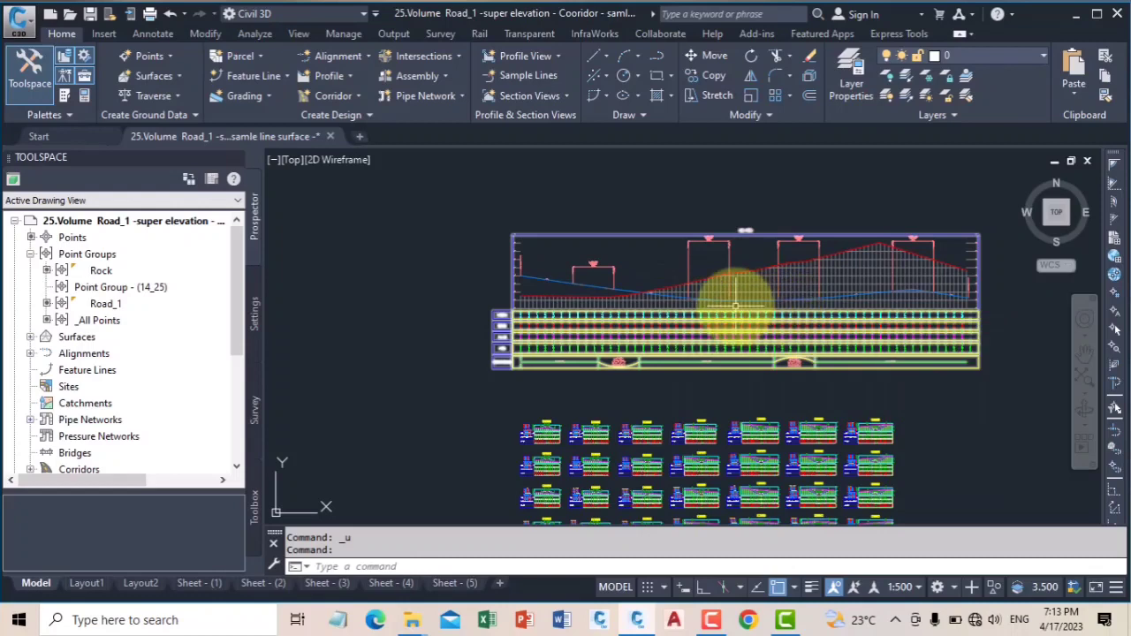
scroll(645, 429, "up", 6)
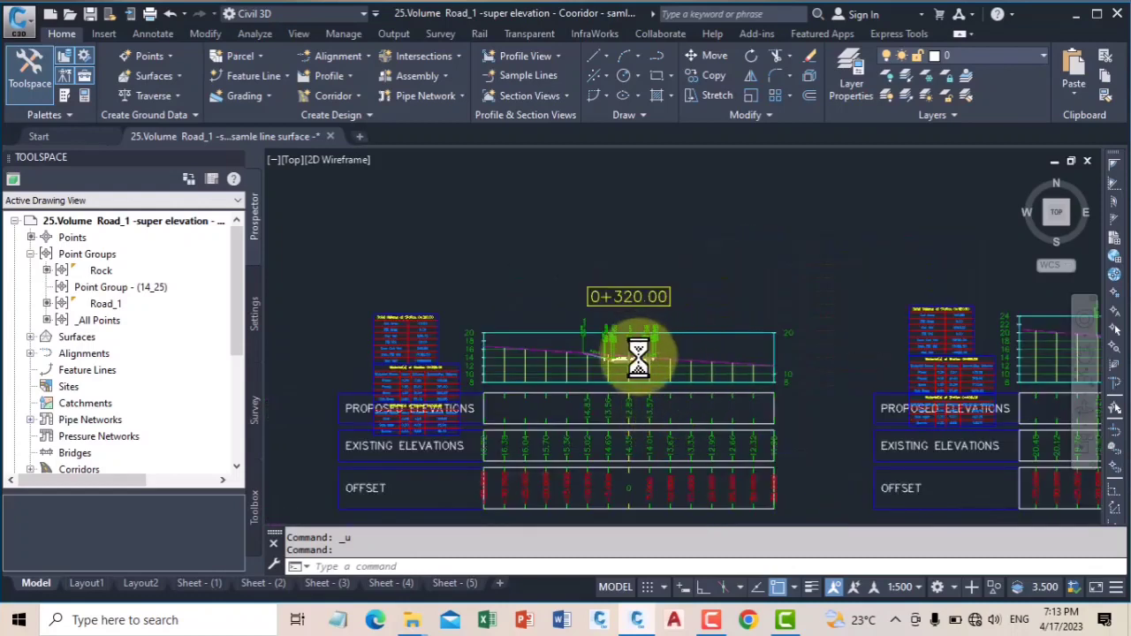
scroll(638, 356, "up", 4)
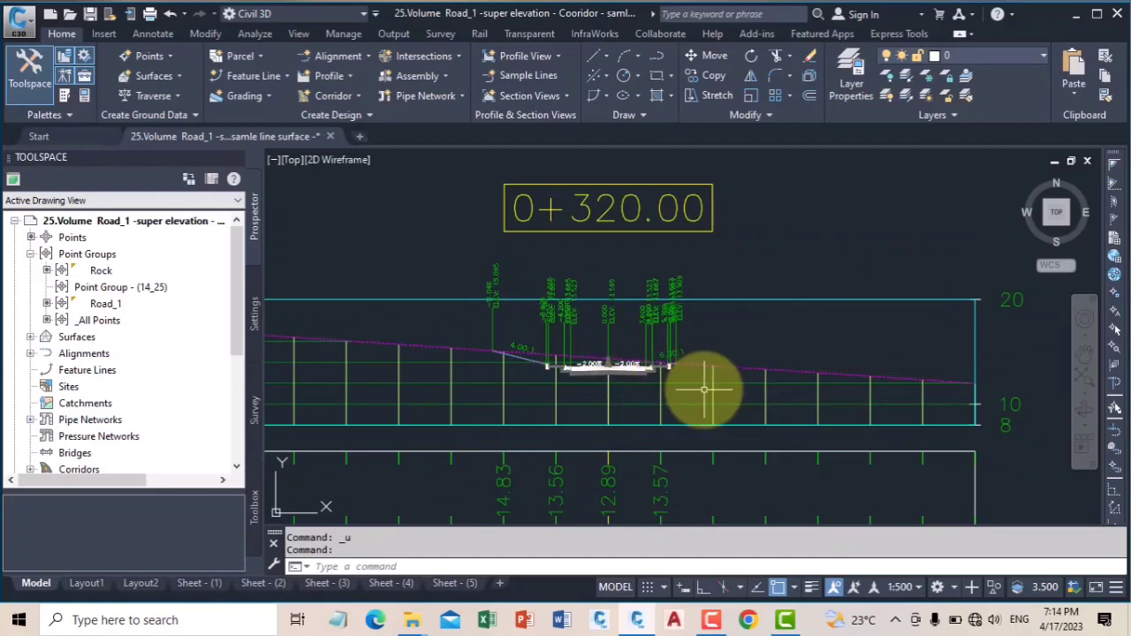
scroll(704, 389, "down", 3)
scroll(629, 371, "up", 3)
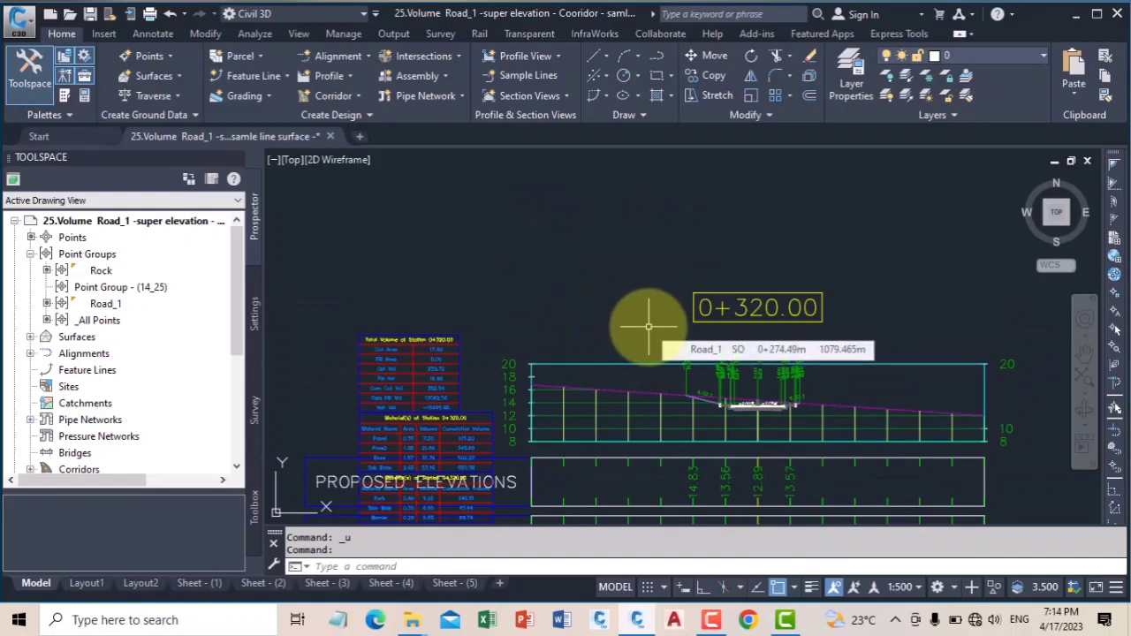
scroll(648, 327, "down", 3)
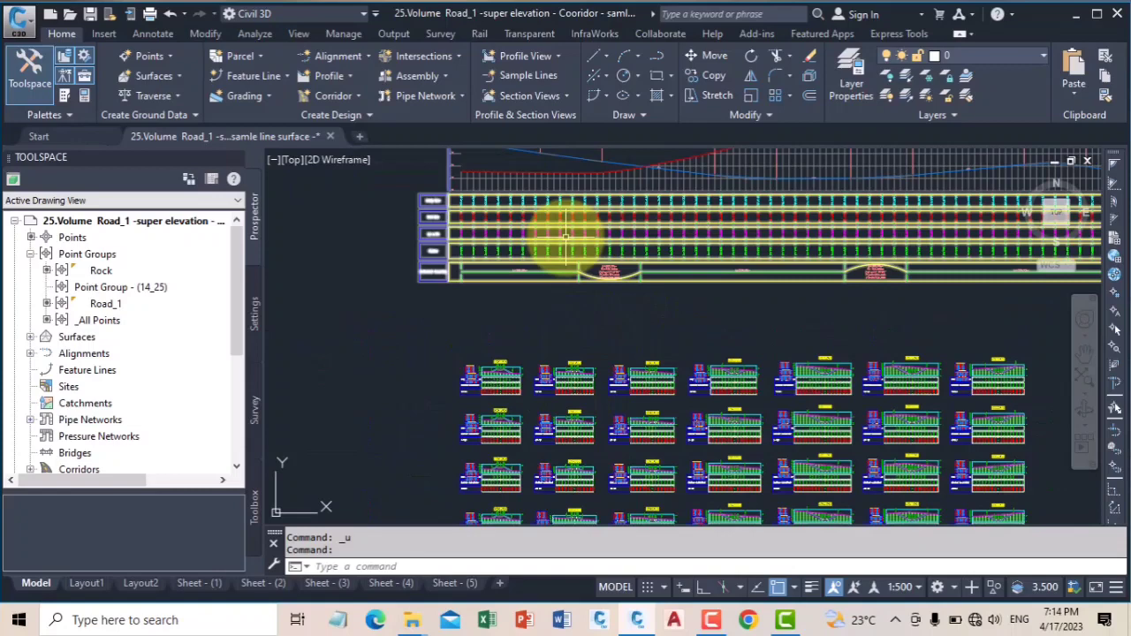
middle_click_drag(560, 244, 538, 379)
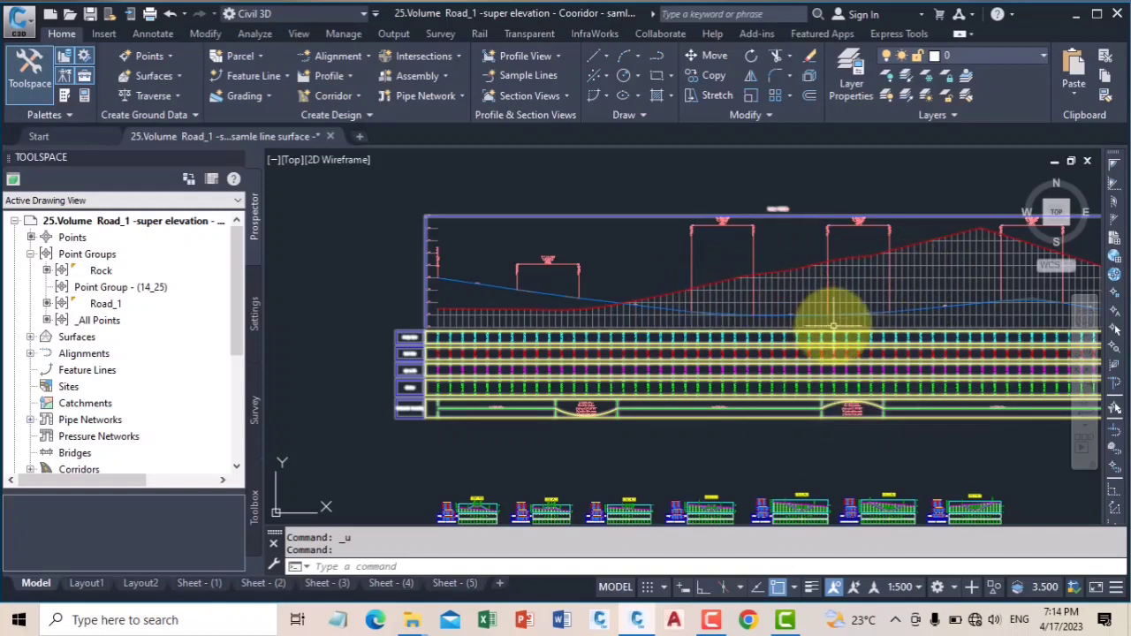
Examine the coordinate and elevation labels of the points on both sides of the corridor near station 0+500.
scroll(835, 243, "down", 4)
scroll(539, 294, "up", 6)
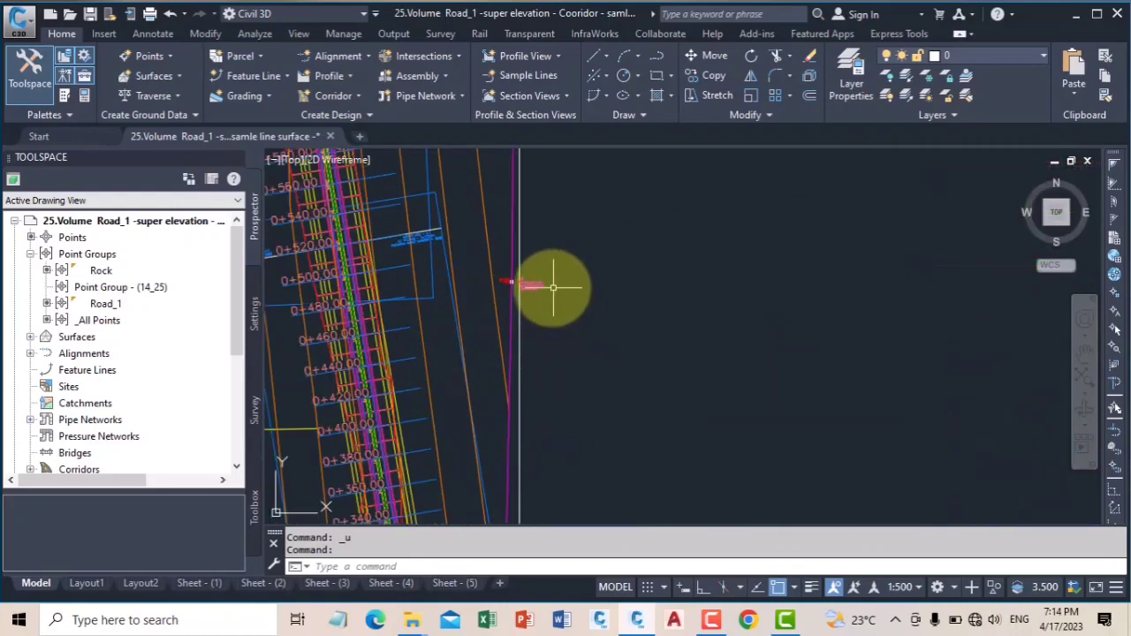
middle_click_drag(551, 282, 748, 313)
scroll(709, 310, "up", 5)
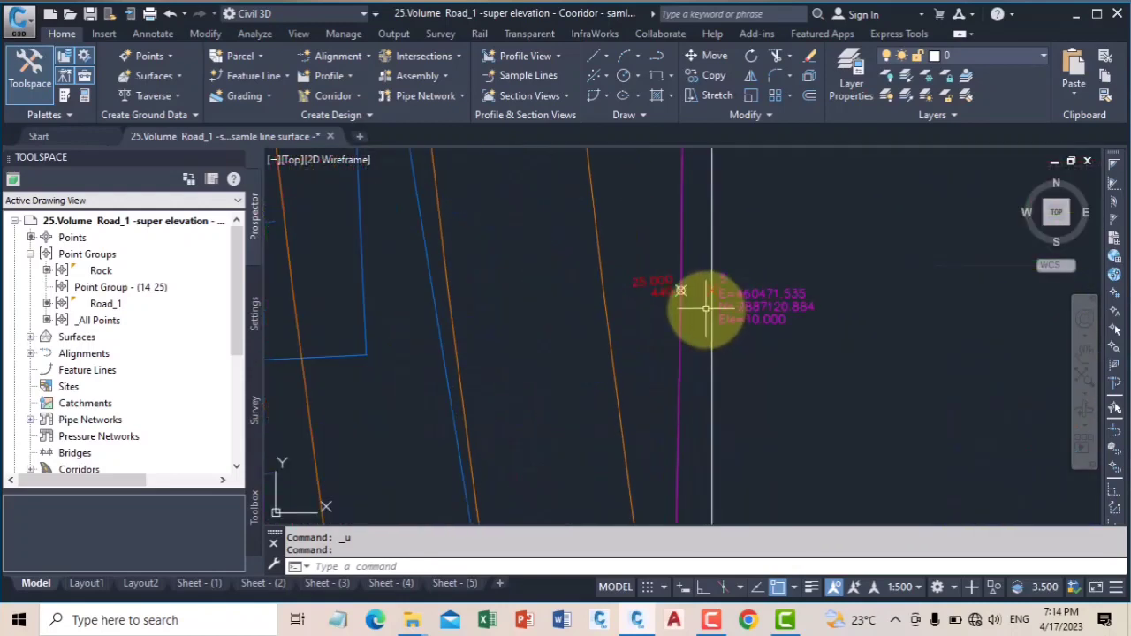
scroll(676, 288, "up", 2)
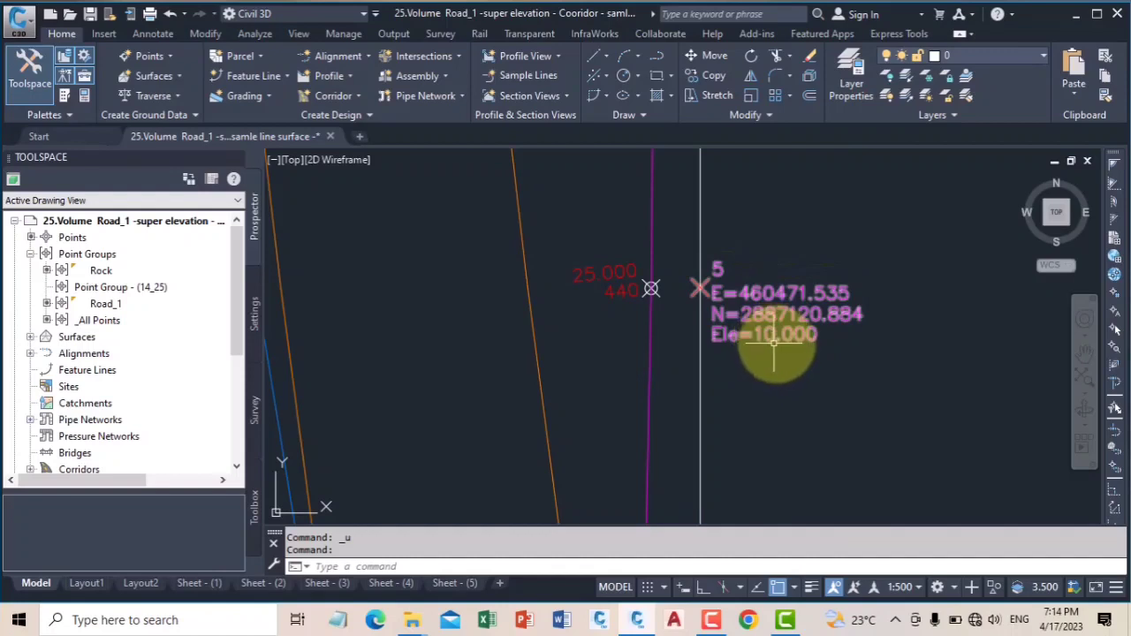
scroll(804, 340, "down", 4)
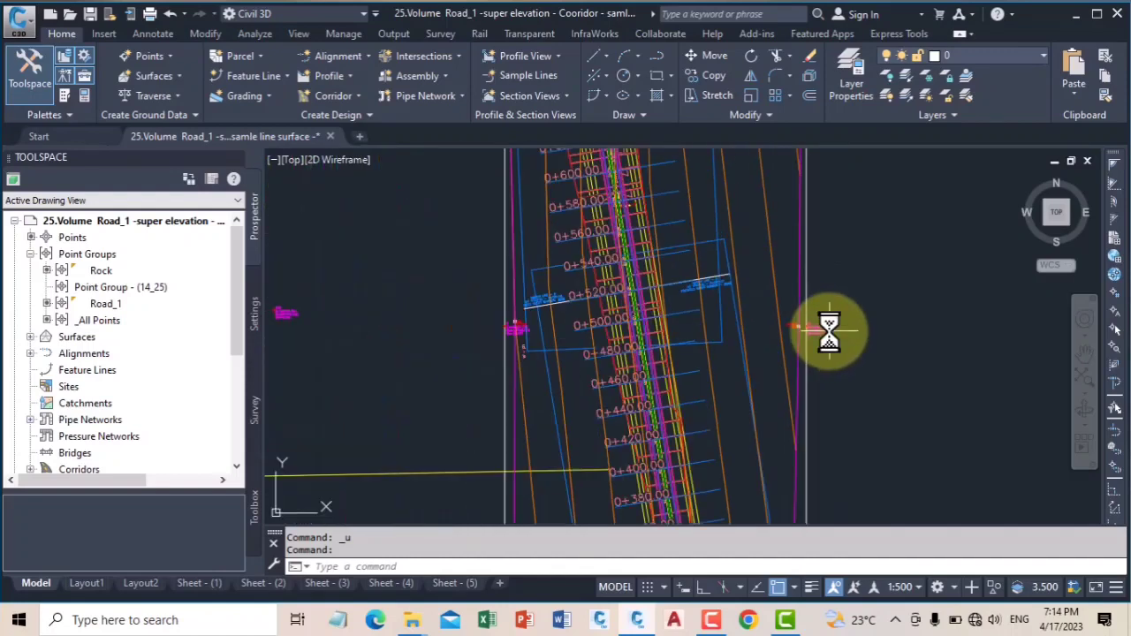
scroll(806, 331, "up", 4)
scroll(848, 331, "down", 4)
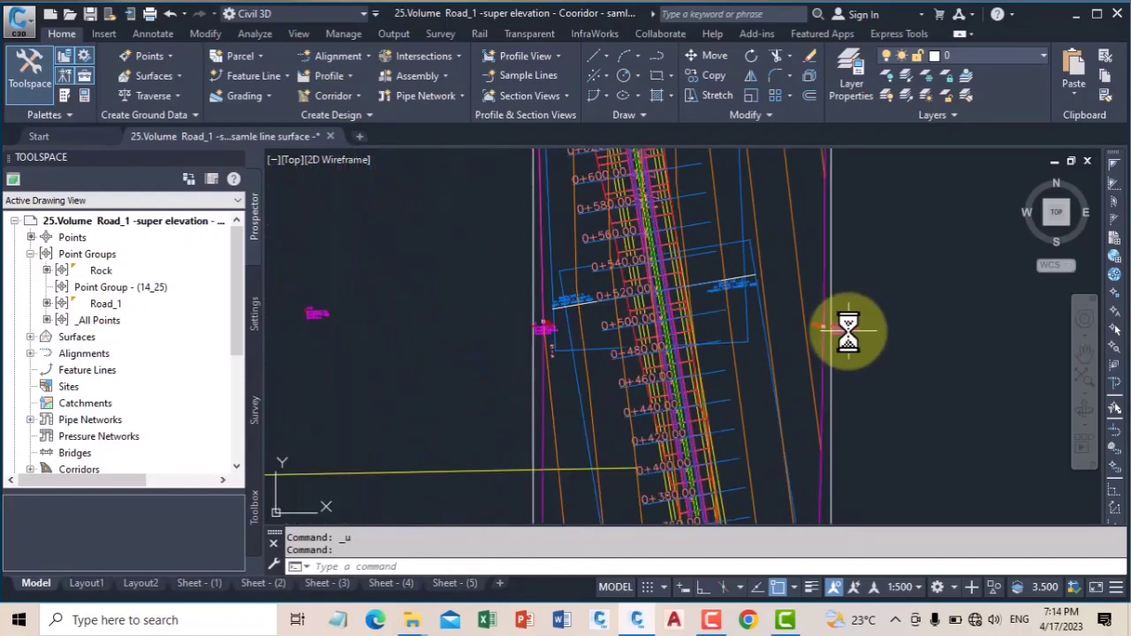
scroll(544, 324, "up", 5)
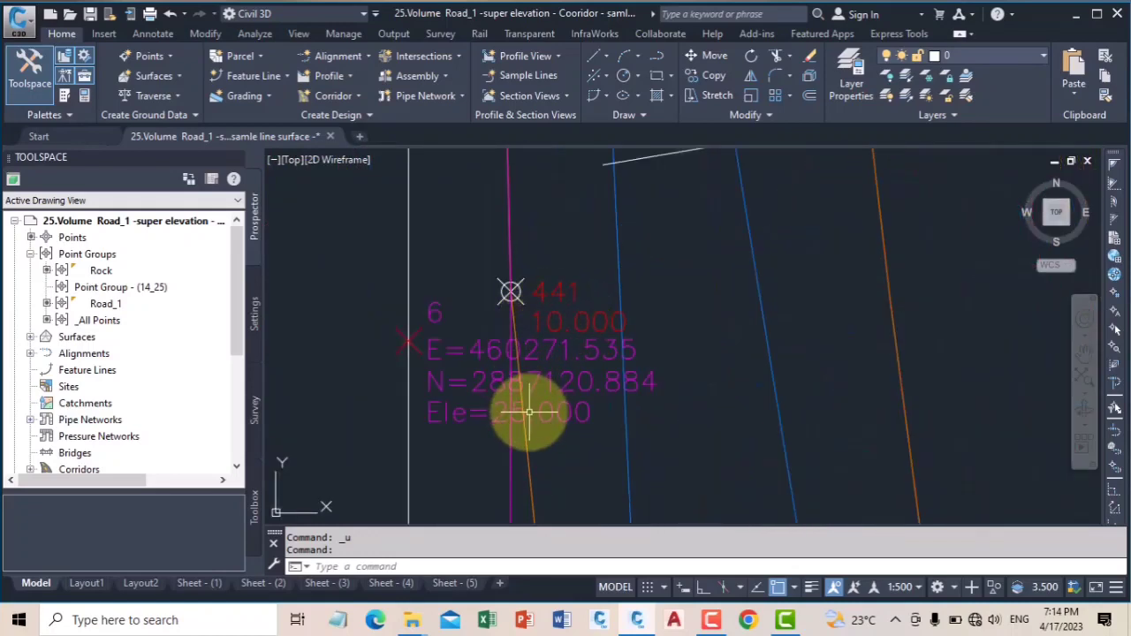
scroll(455, 373, "down", 6)
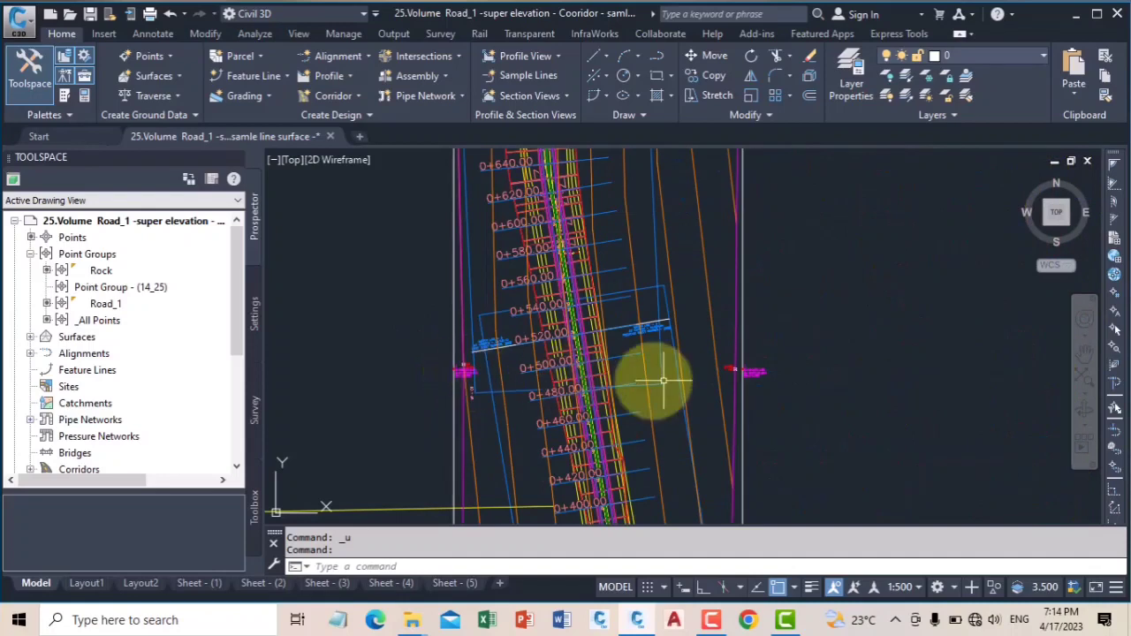
scroll(760, 376, "up", 5)
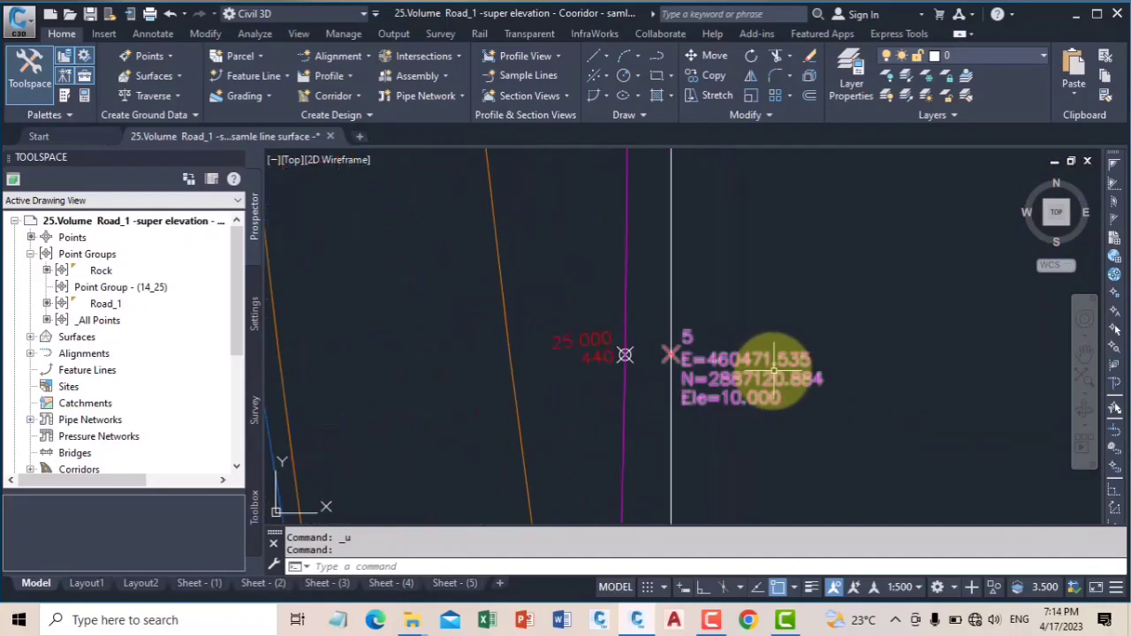
scroll(415, 323, "down", 6)
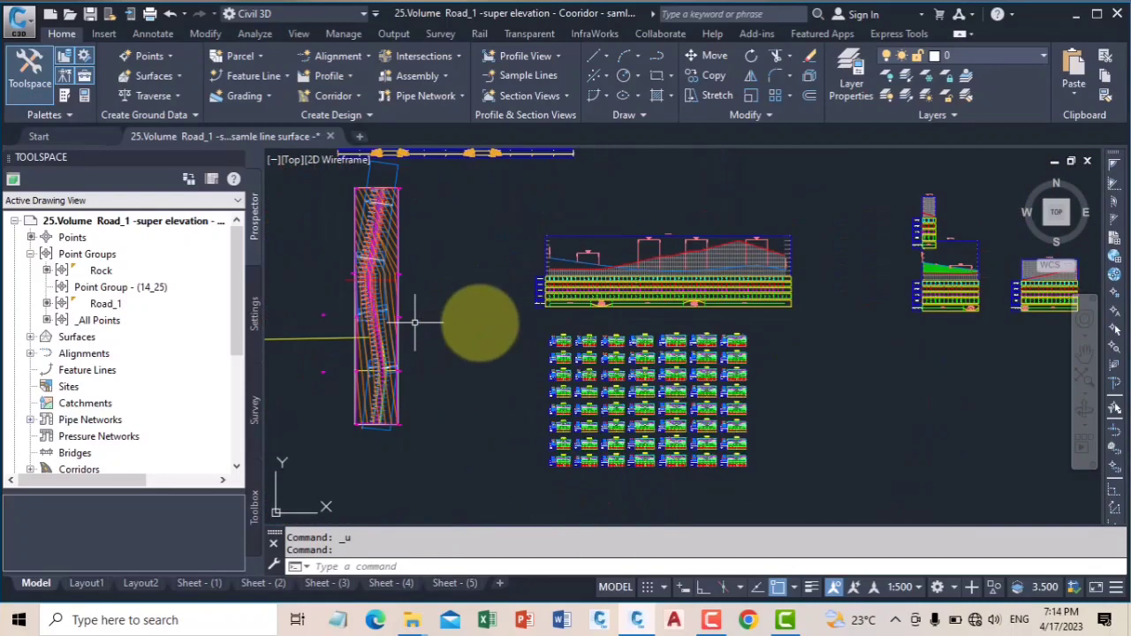
Examine the ground and design lines in the profile view and the cross sections around station 0+060.00.
scroll(519, 305, "up", 5)
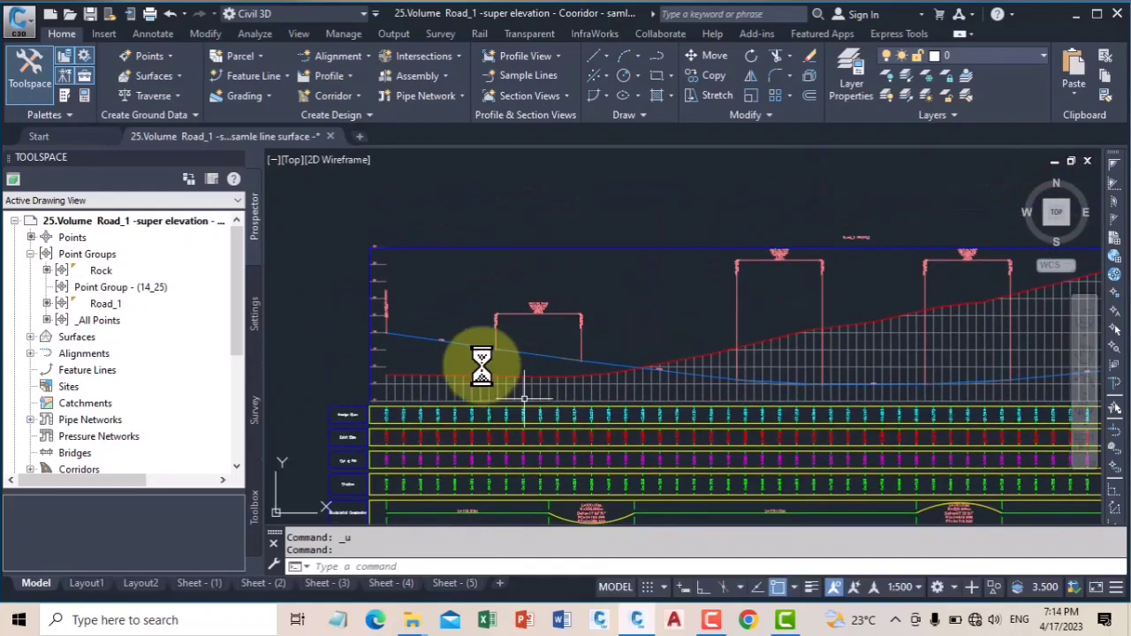
middle_click_drag(715, 345, 561, 309)
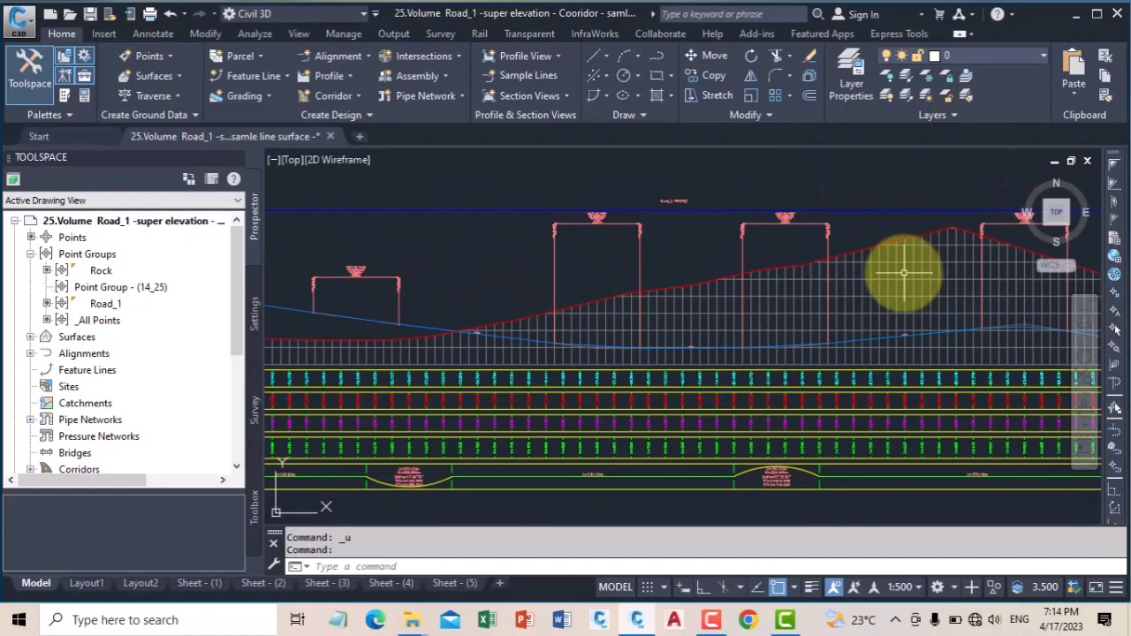
scroll(669, 253, "down", 5)
scroll(651, 348, "up", 8)
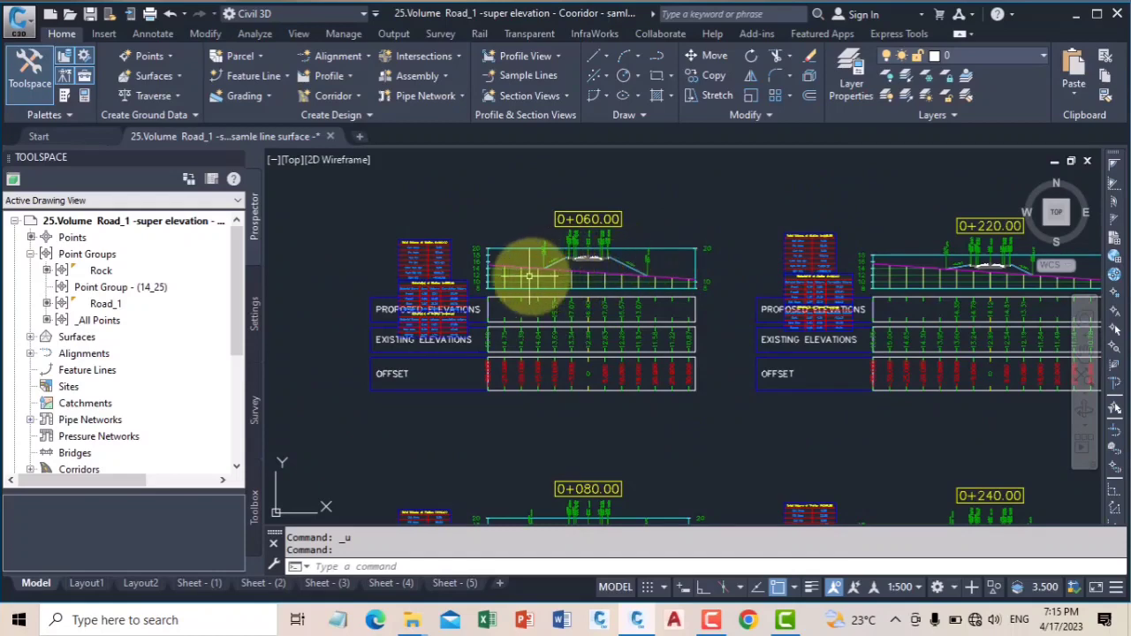
scroll(770, 327, "down", 6)
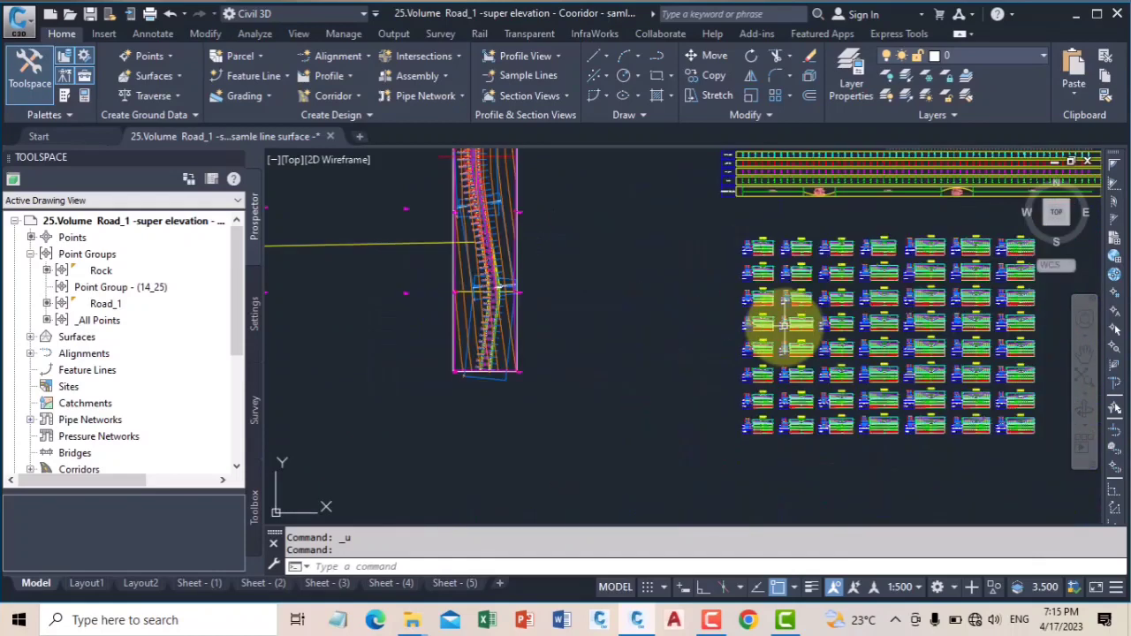
middle_click_drag(577, 287, 624, 469)
middle_click_drag(765, 338, 614, 371)
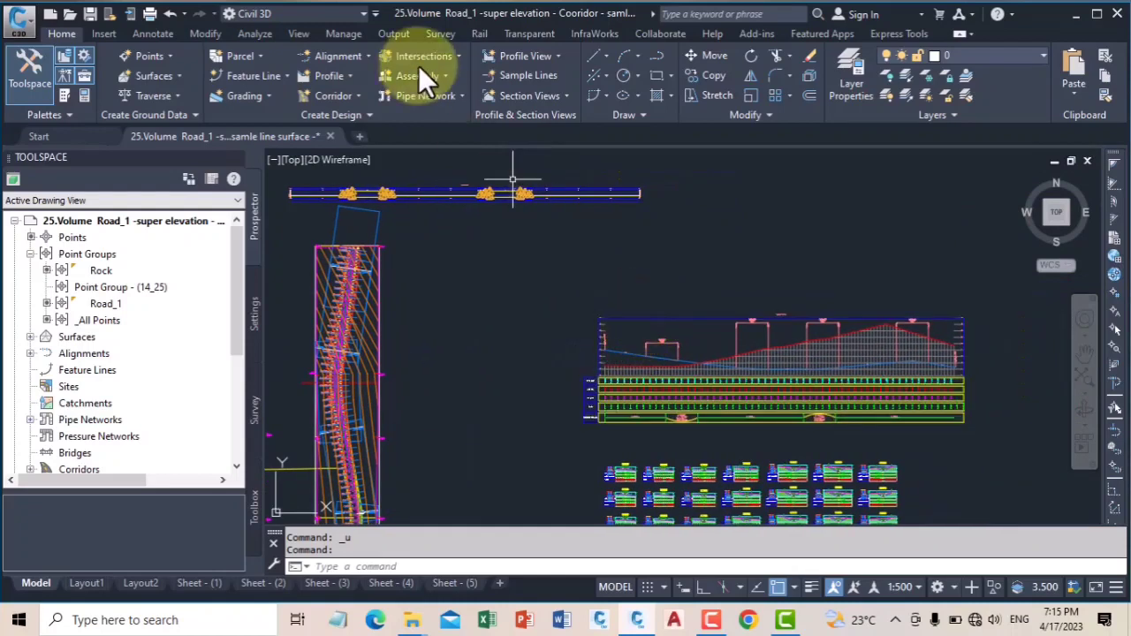
Create a surface profile from the Rock surface along the Road_1 alignment and dismiss the event viewer.
left_click(341, 75)
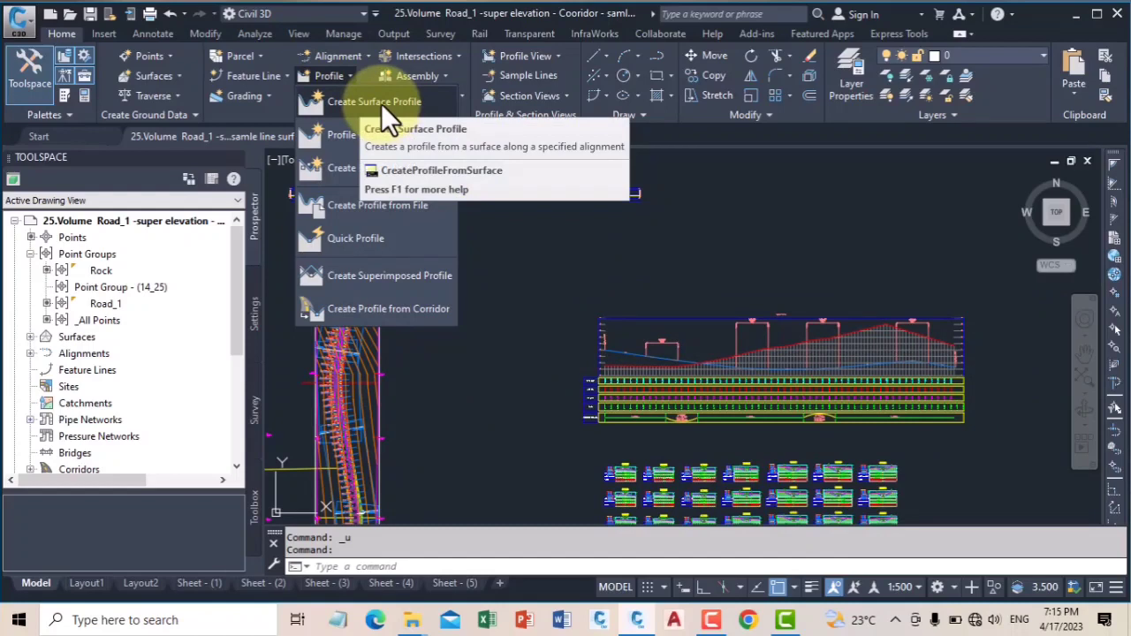
left_click(380, 102)
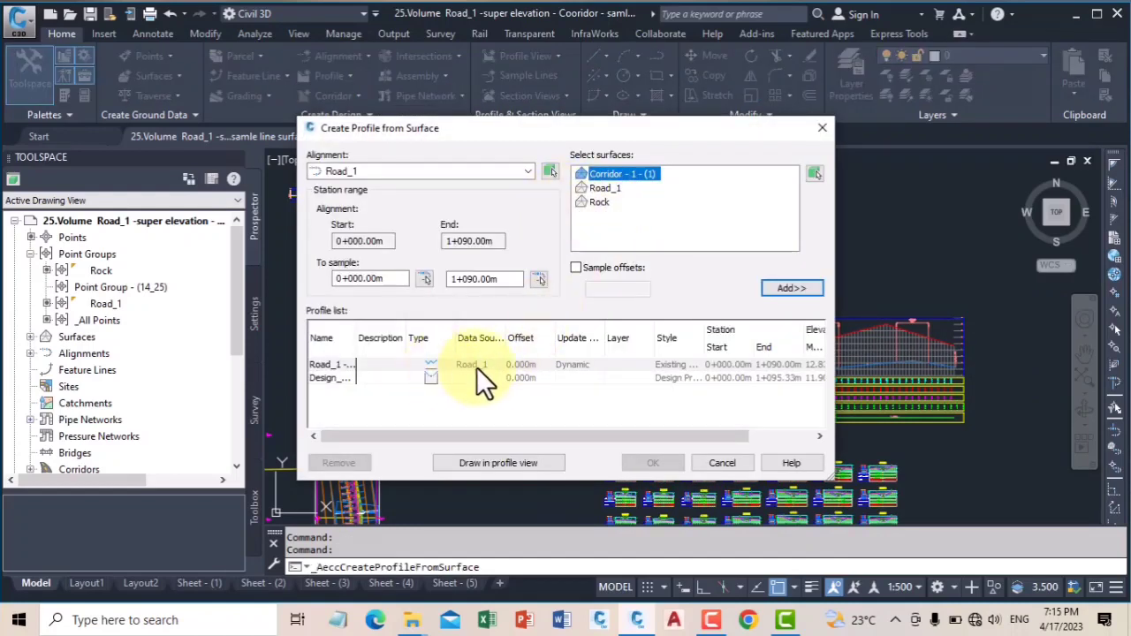
left_click(585, 200)
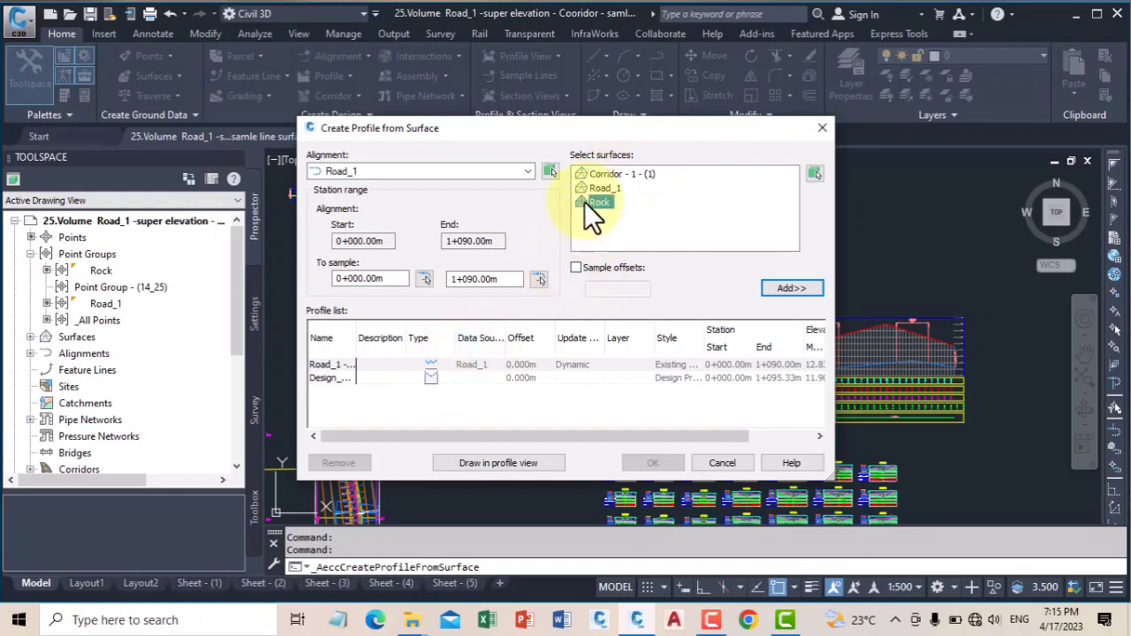
left_click(789, 289)
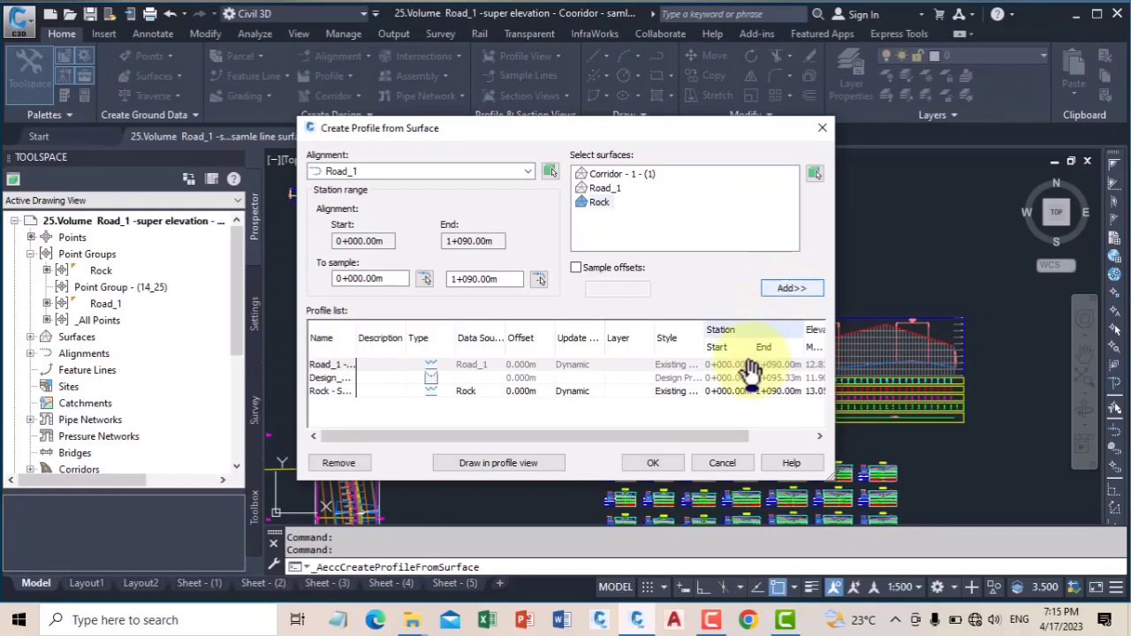
left_click(654, 463)
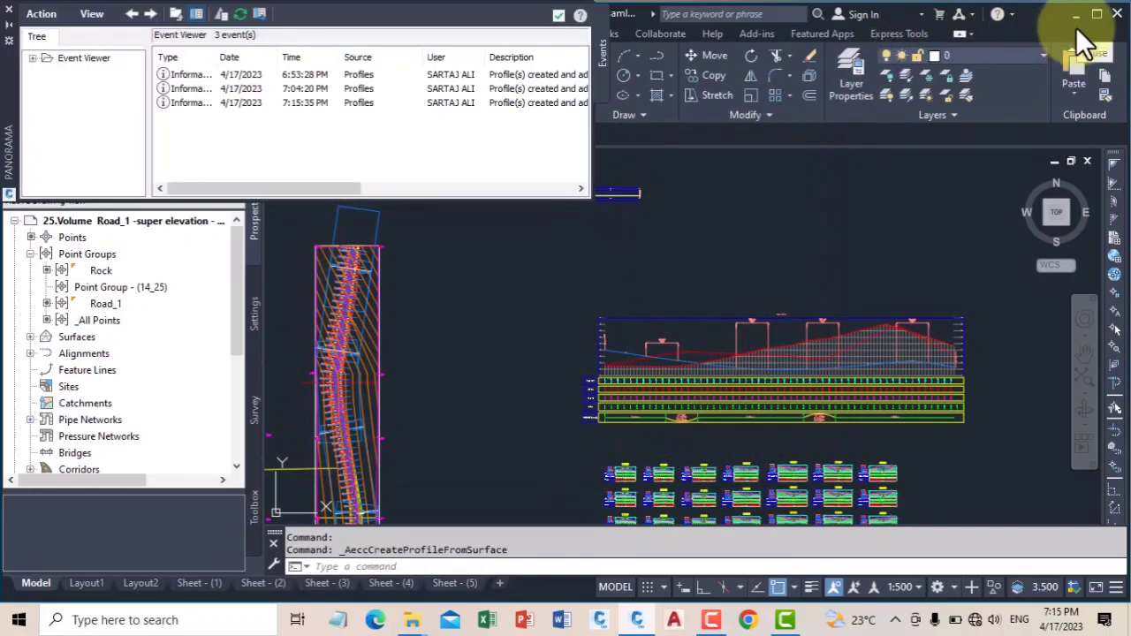
left_click(555, 15)
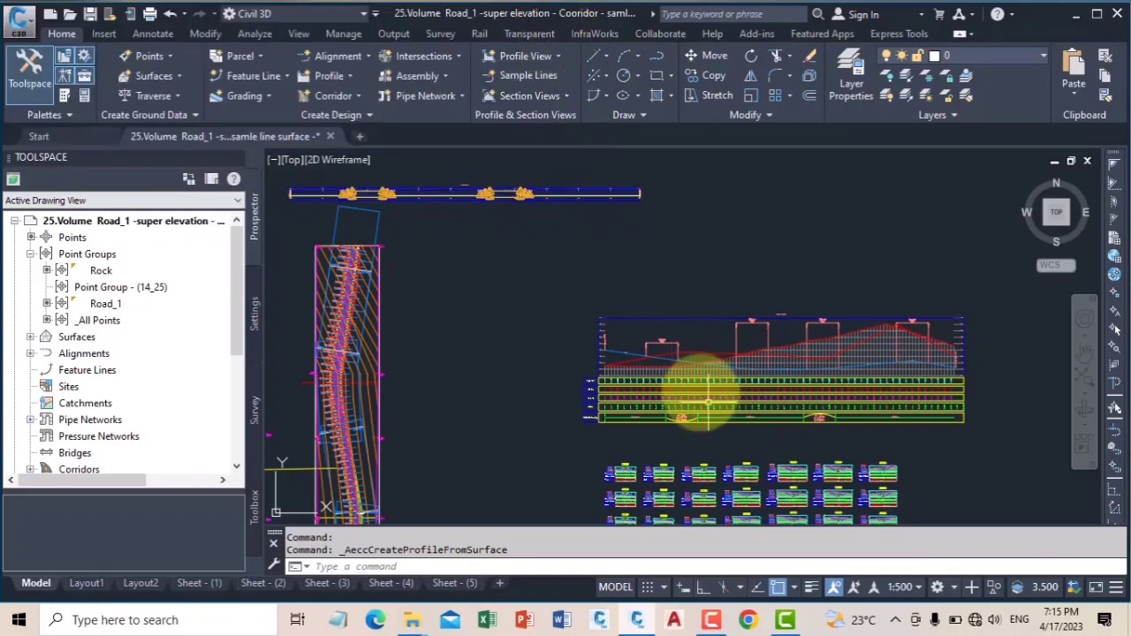
Open the properties of the Rock surface profile and copy its Existing Ground Profile style as a new style.
scroll(719, 383, "up", 4)
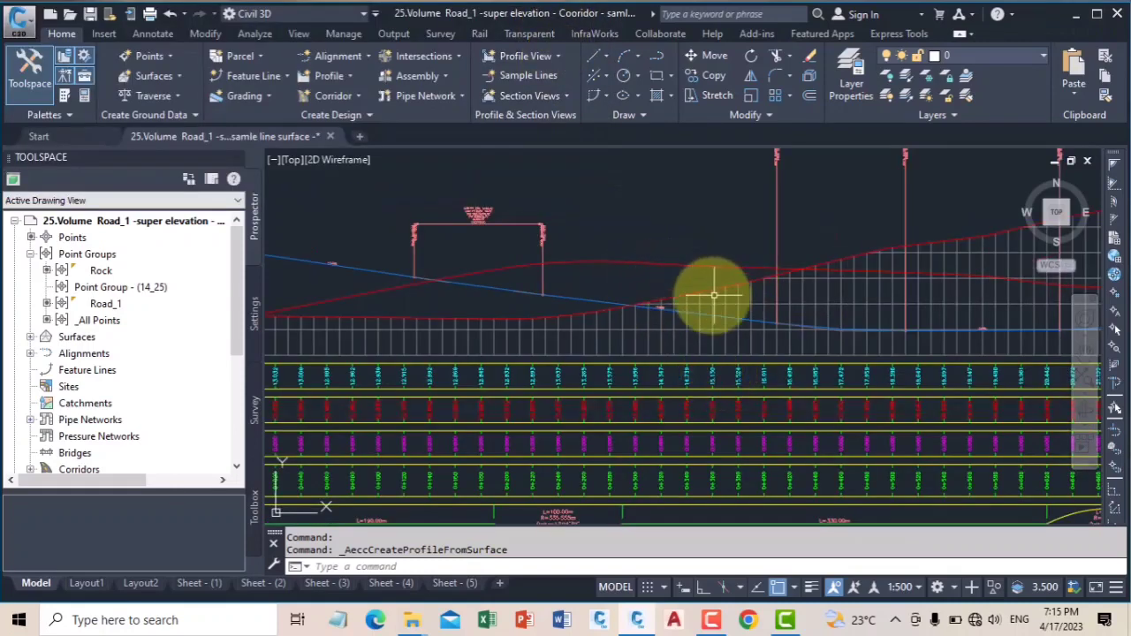
left_click(686, 263)
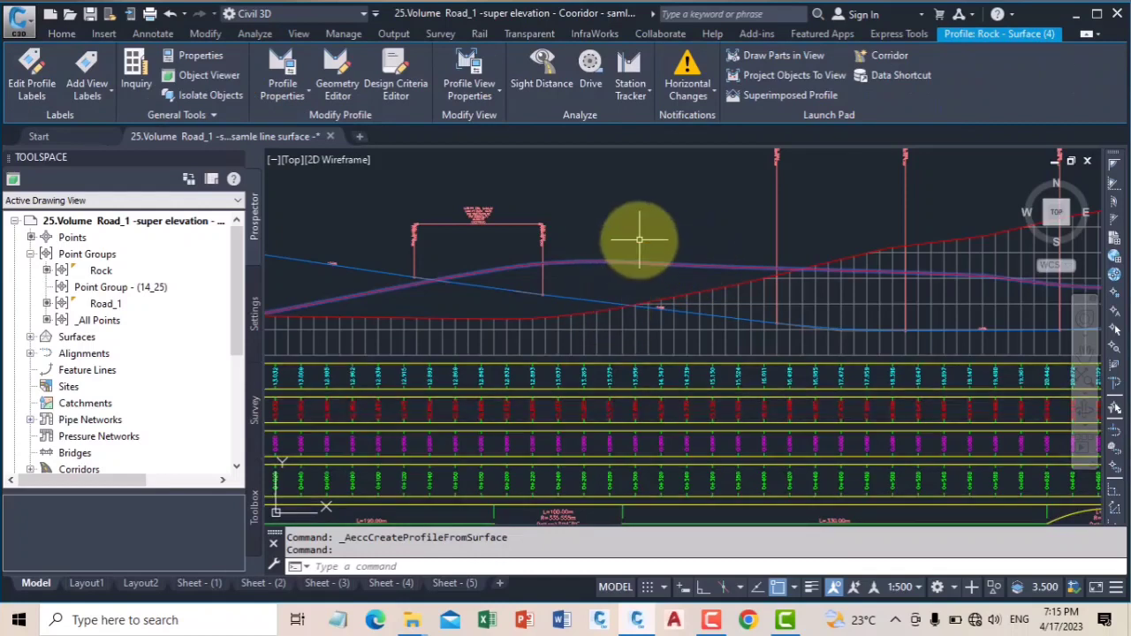
right_click(636, 241)
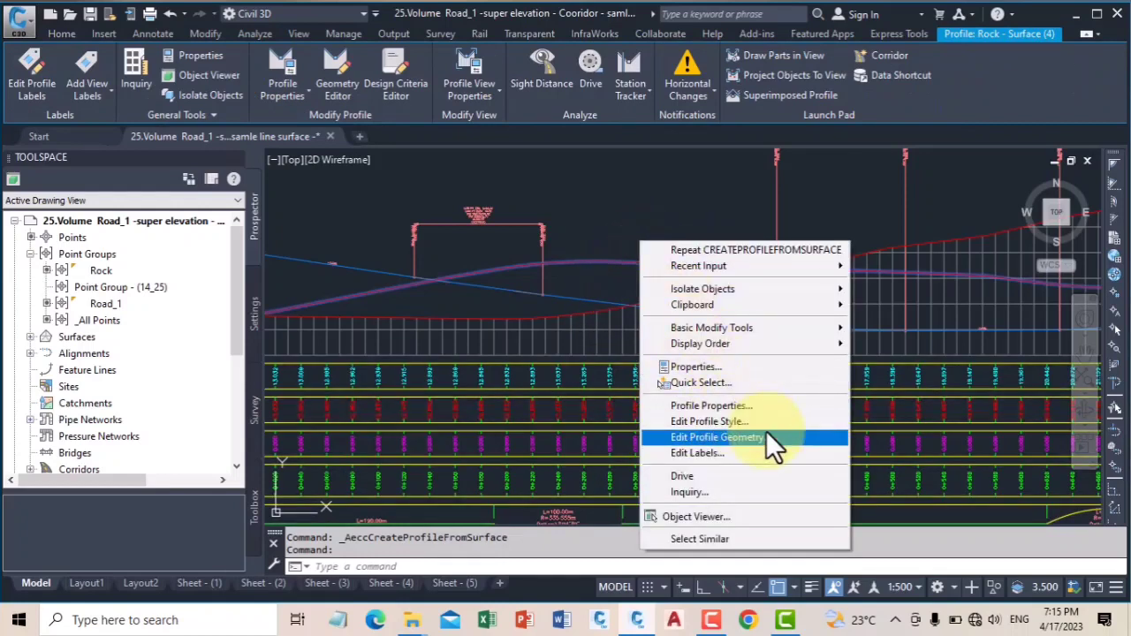
left_click(746, 405)
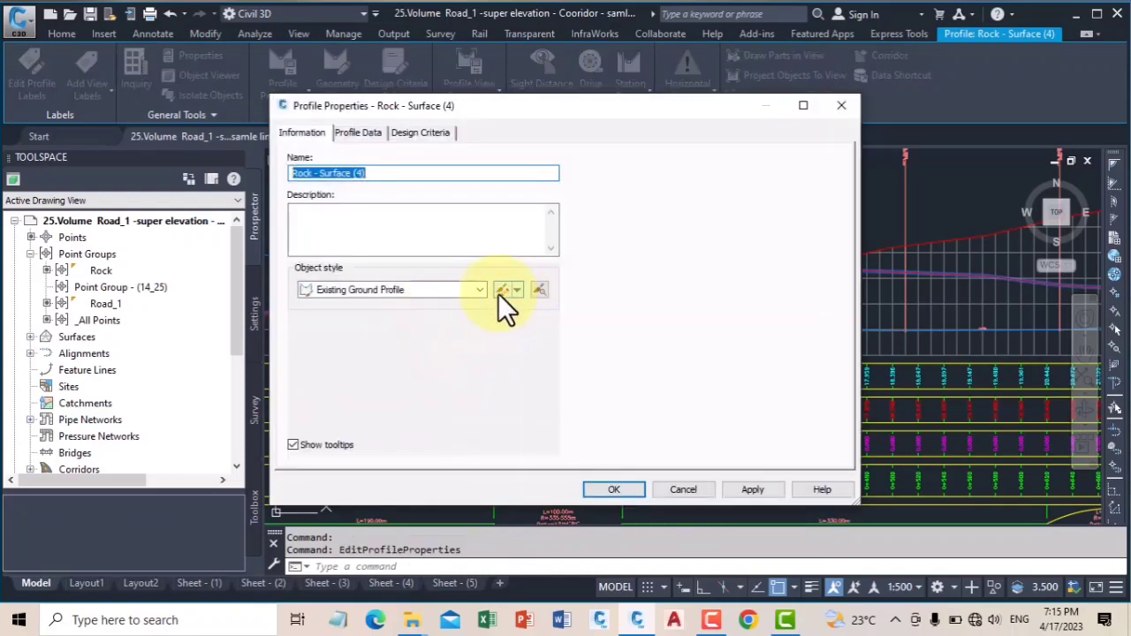
left_click(478, 291)
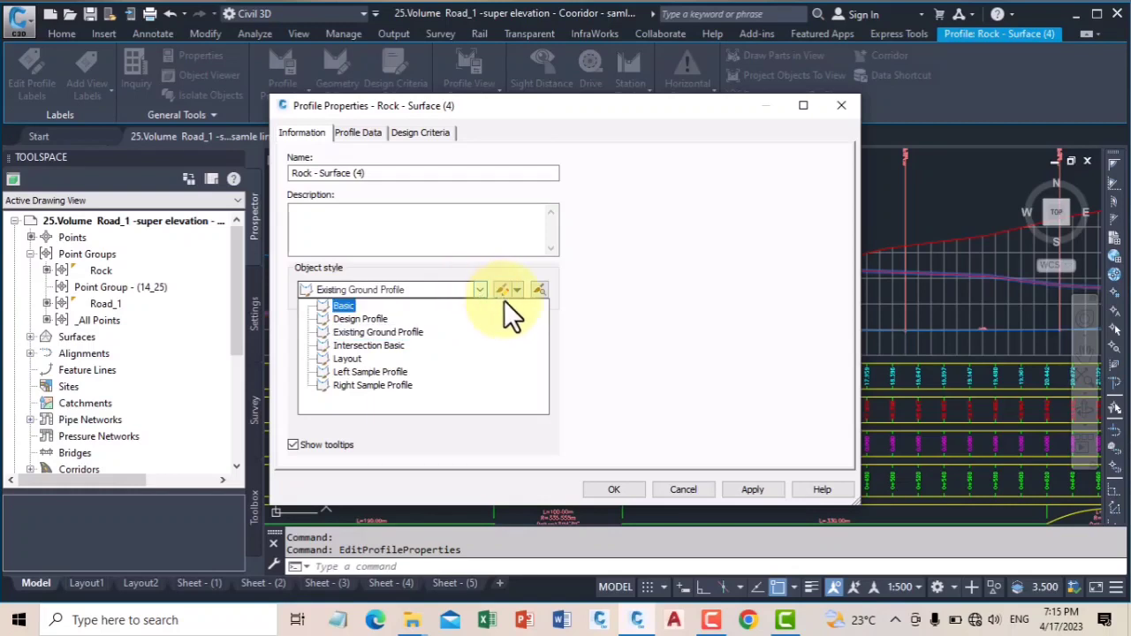
left_click(516, 290)
left_click(517, 290)
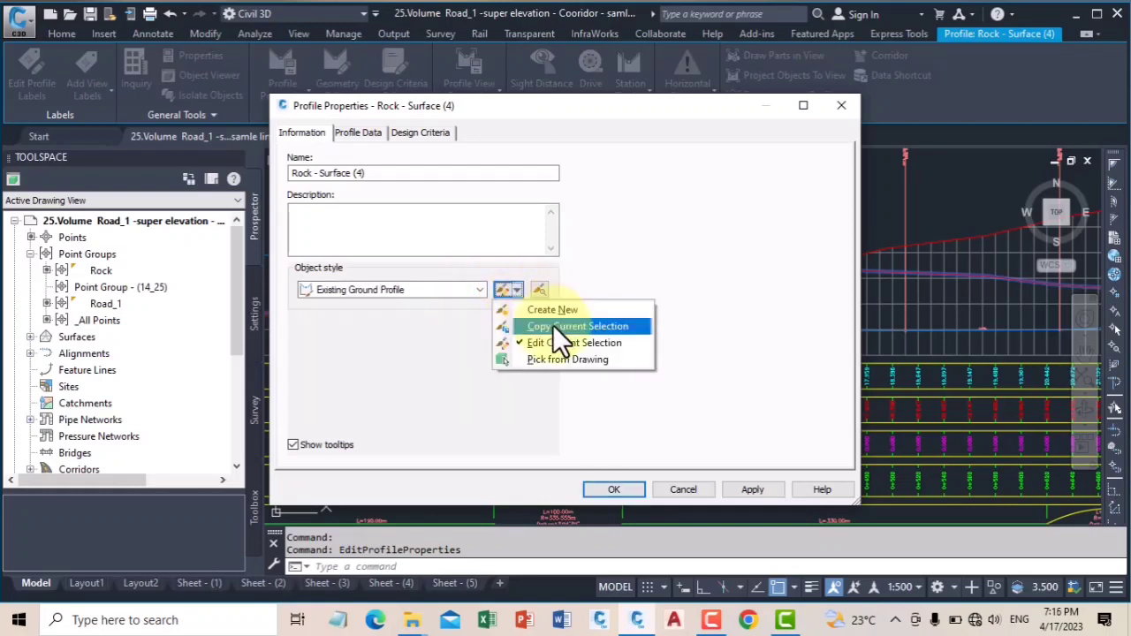
left_click(552, 325)
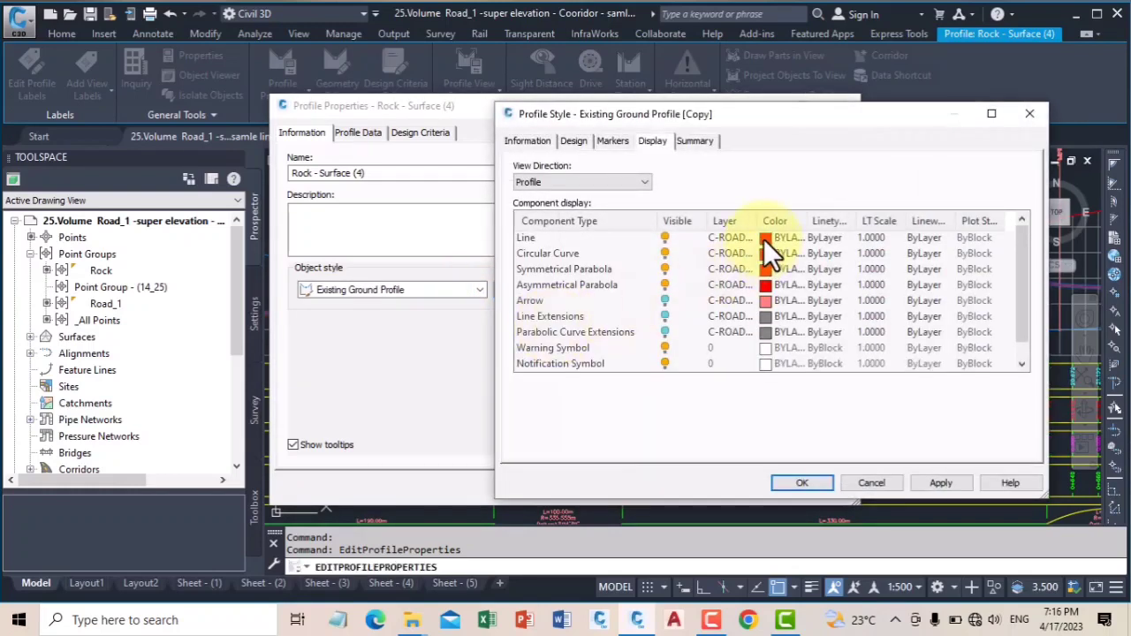
Set the colour of the Line, Circular Curve, Symmetrical Parabola and Asymmetrical Parabola components to 30.
left_click(764, 238)
type("30")
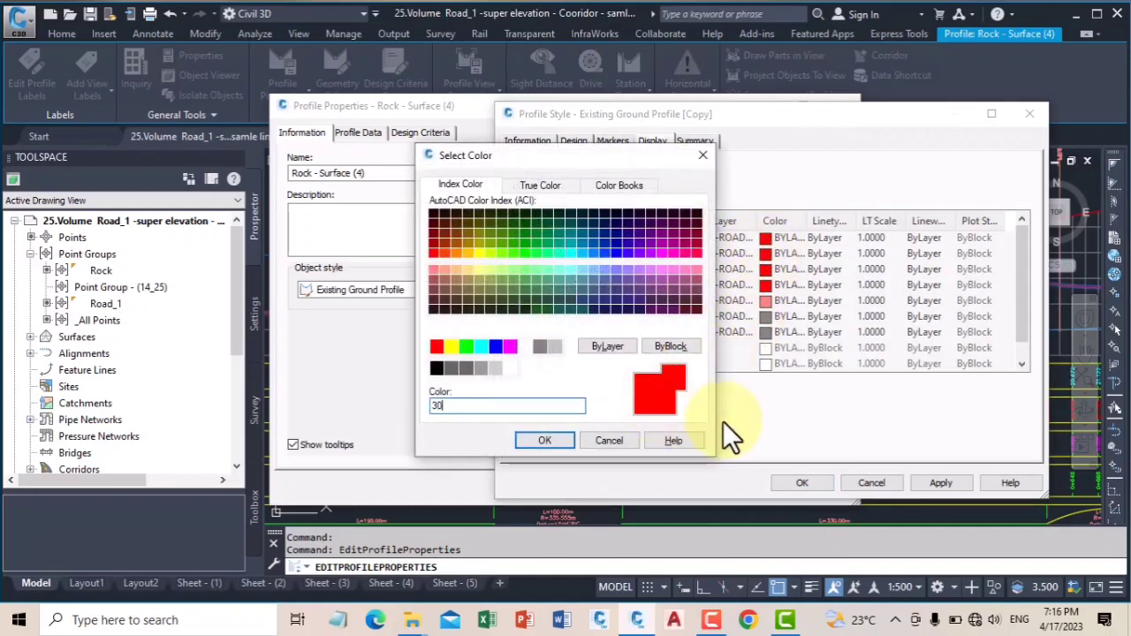
key("Return")
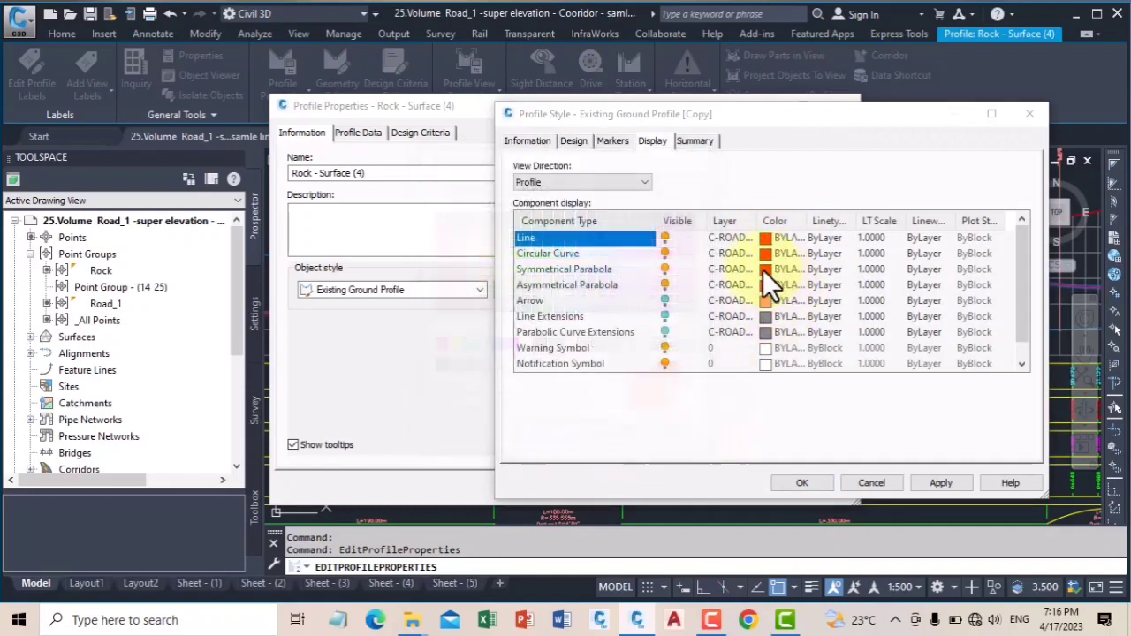
left_click(767, 256)
type("30")
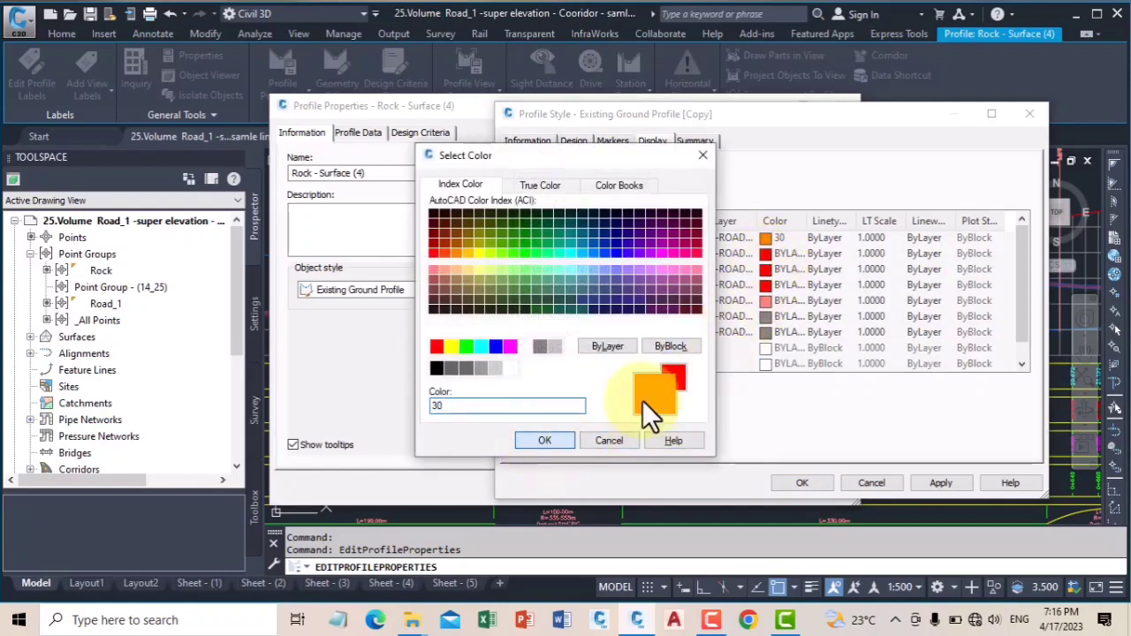
key("Return")
left_click(764, 270)
type("30")
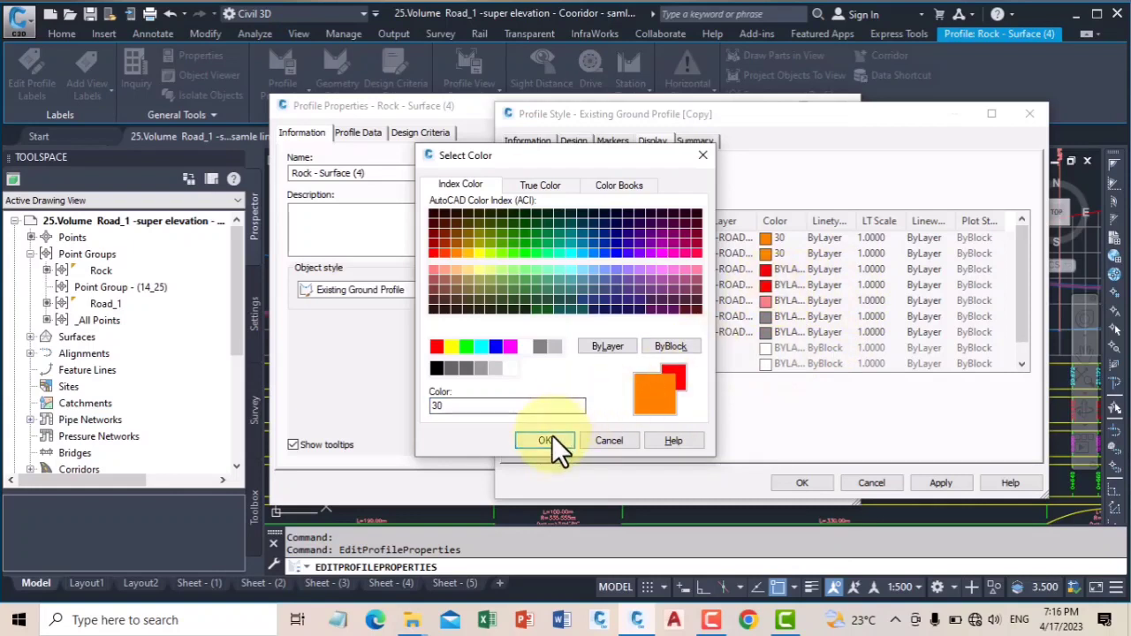
key("Return")
left_click(765, 285)
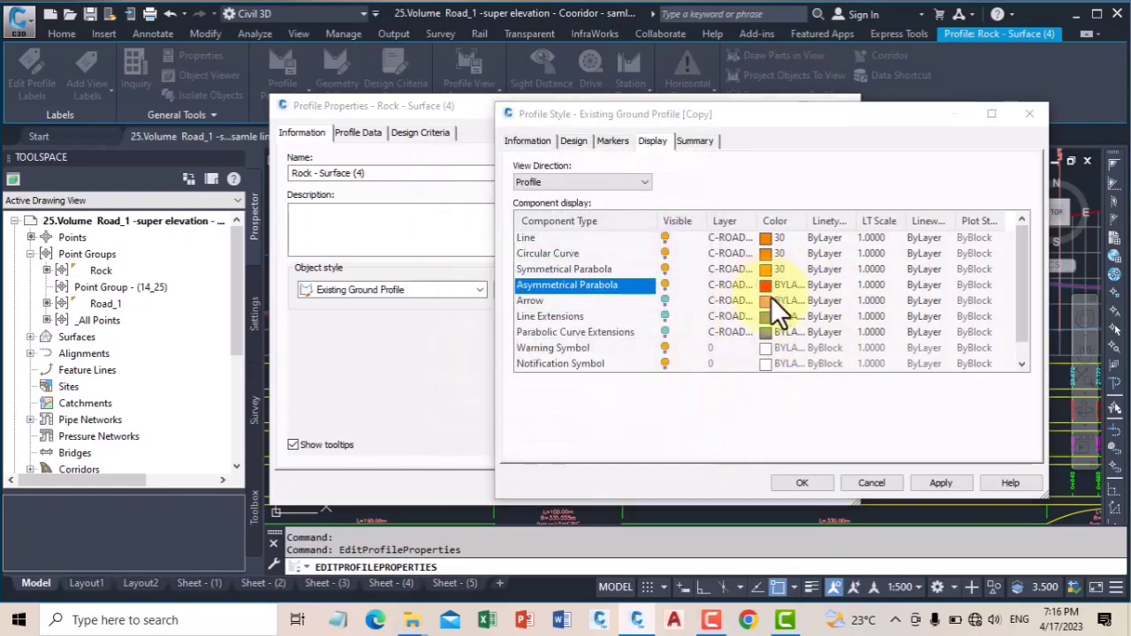
type("30")
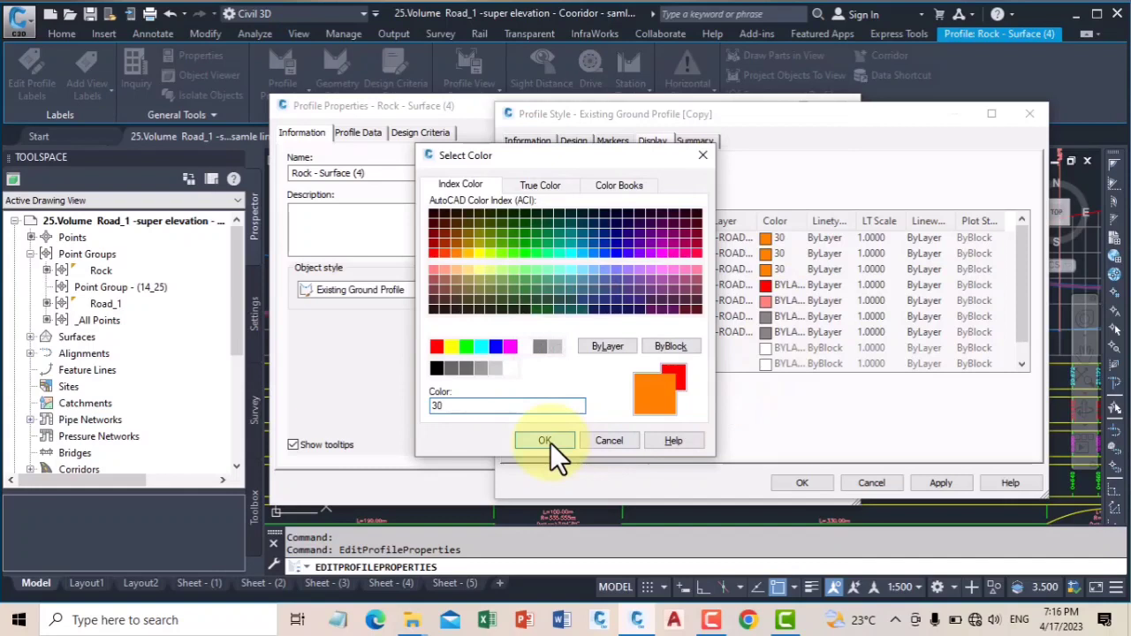
left_click(550, 442)
Rename the copied profile style as Rock and apply it to the Rock surface profile.
left_click(529, 143)
left_click_drag(651, 181, 501, 170)
right_click(538, 177)
left_click(578, 242)
left_click(922, 484)
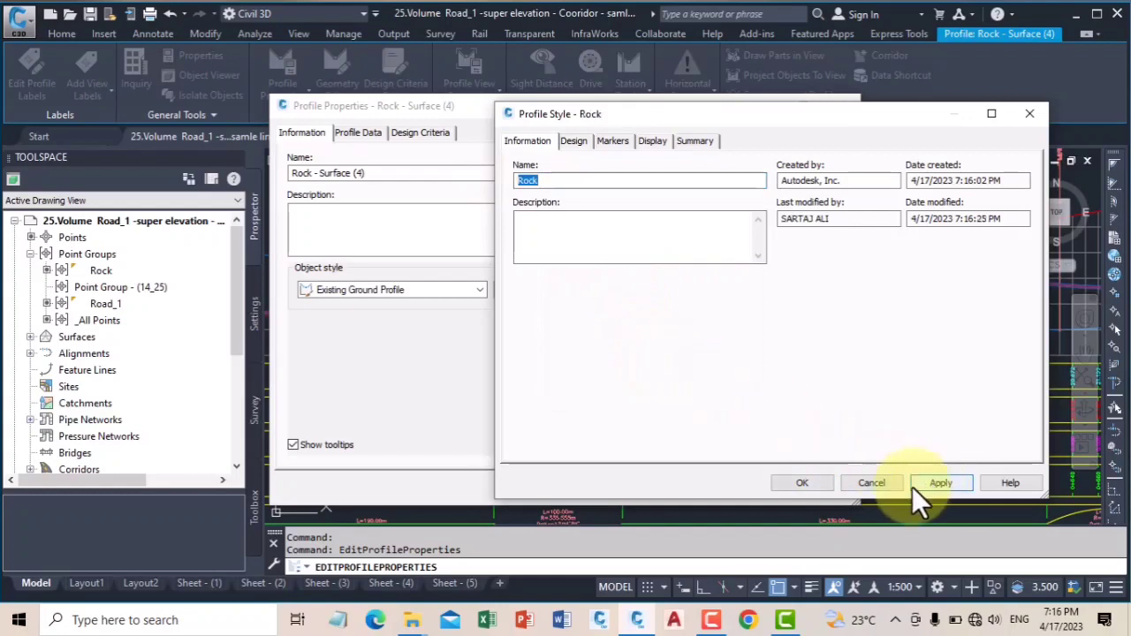
left_click(797, 483)
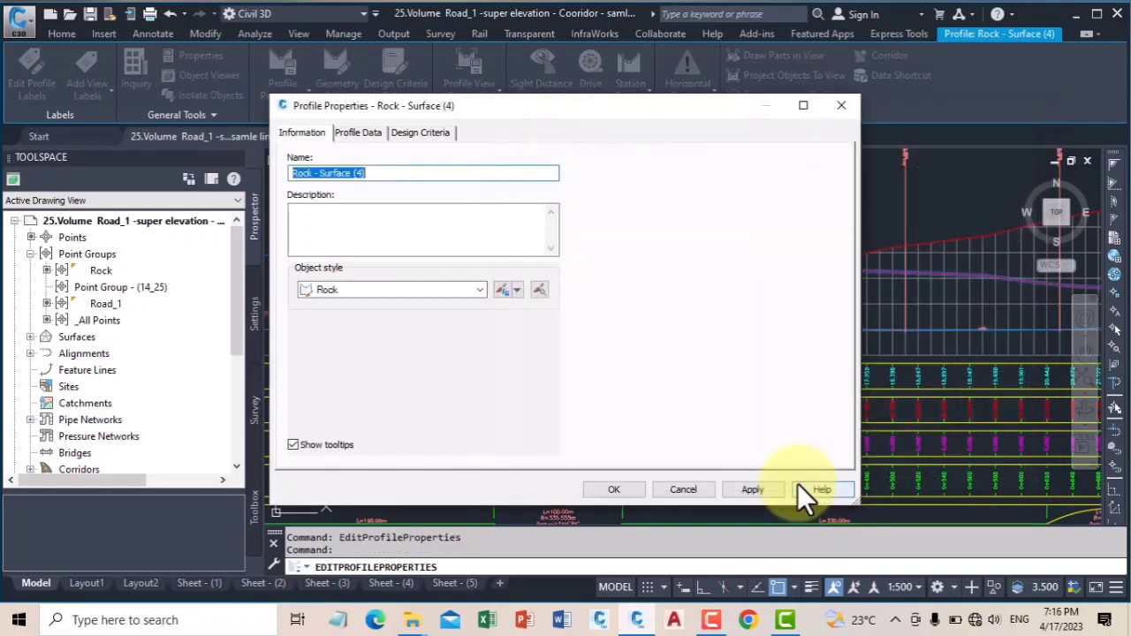
left_click(746, 491)
left_click(612, 489)
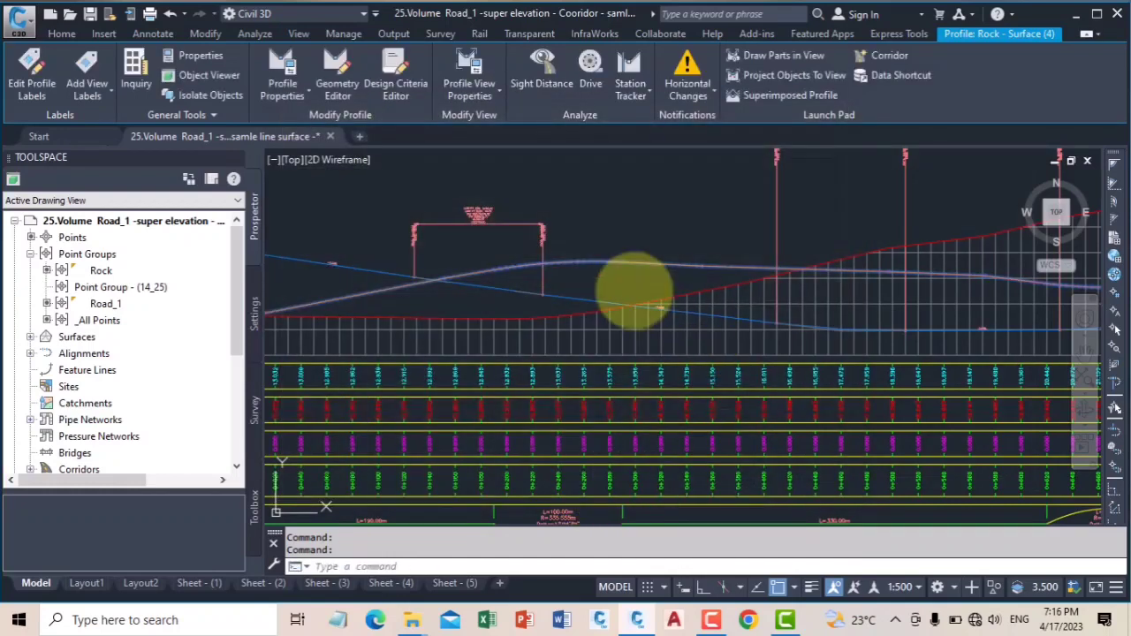
key("Escape")
key("Escape")
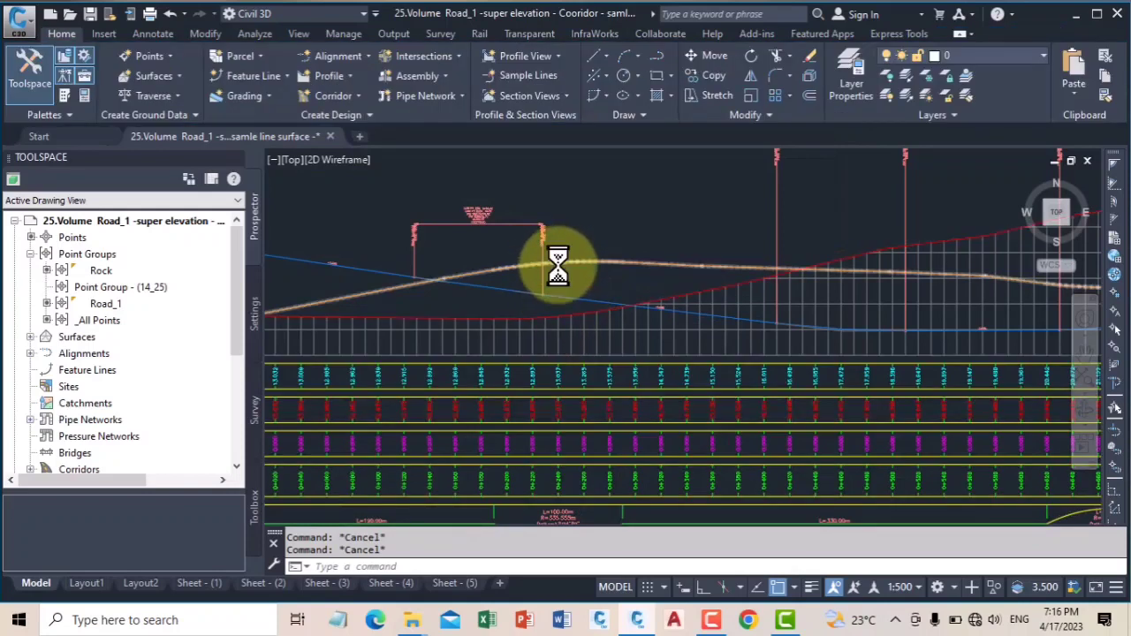
Select the sample line at station 0+380.00 on the Road_1 corridor in plan.
scroll(558, 265, "down", 3)
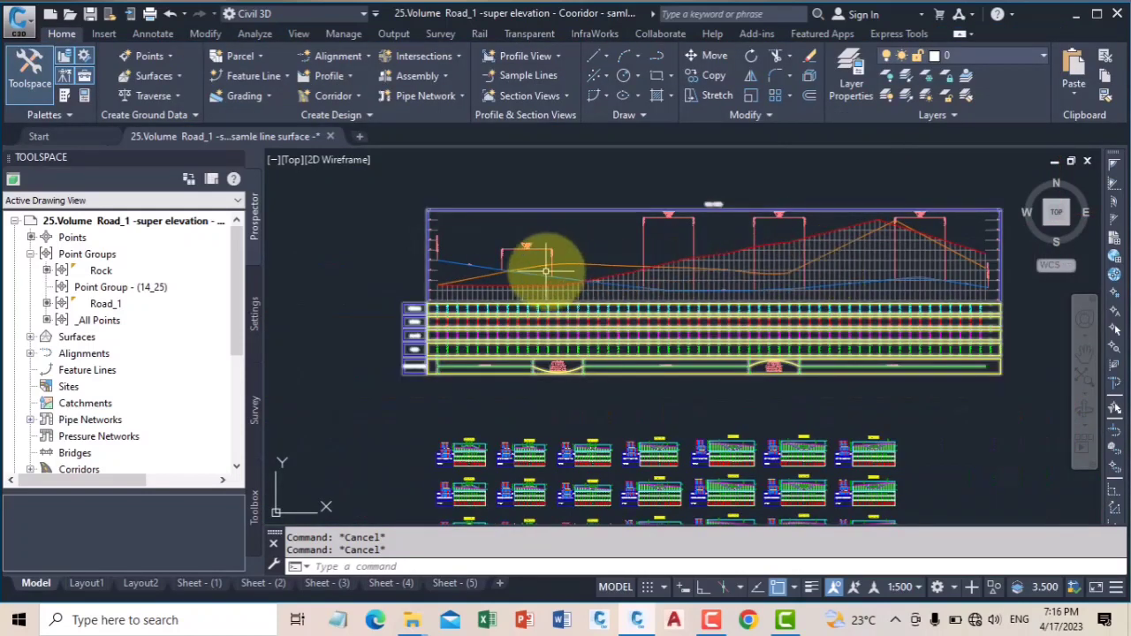
scroll(632, 258, "up", 3)
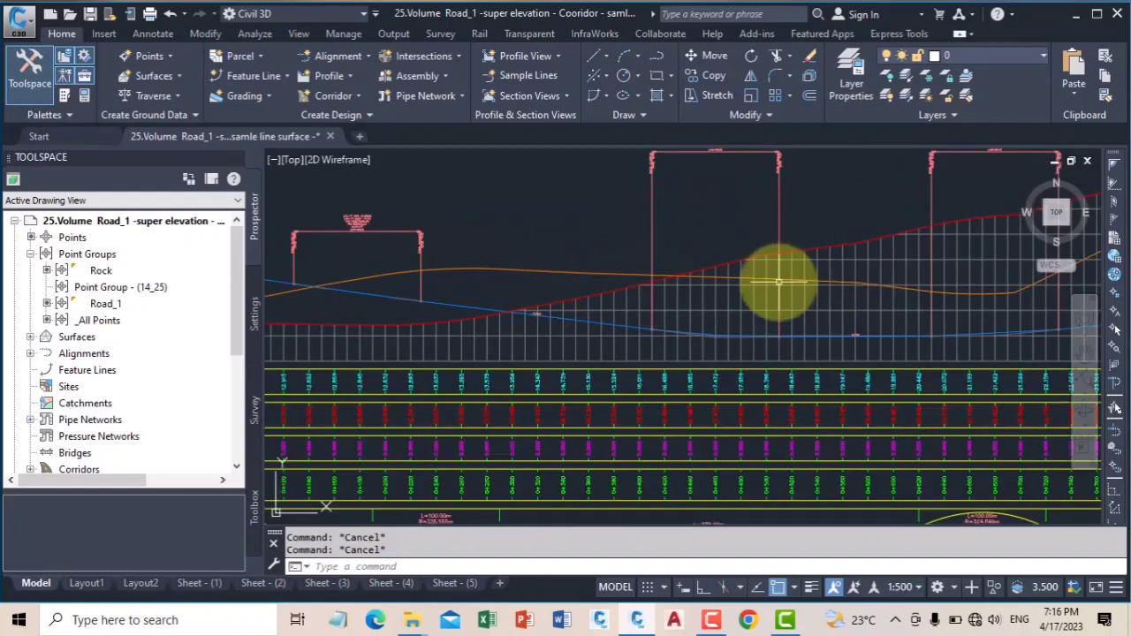
scroll(734, 270, "down", 2)
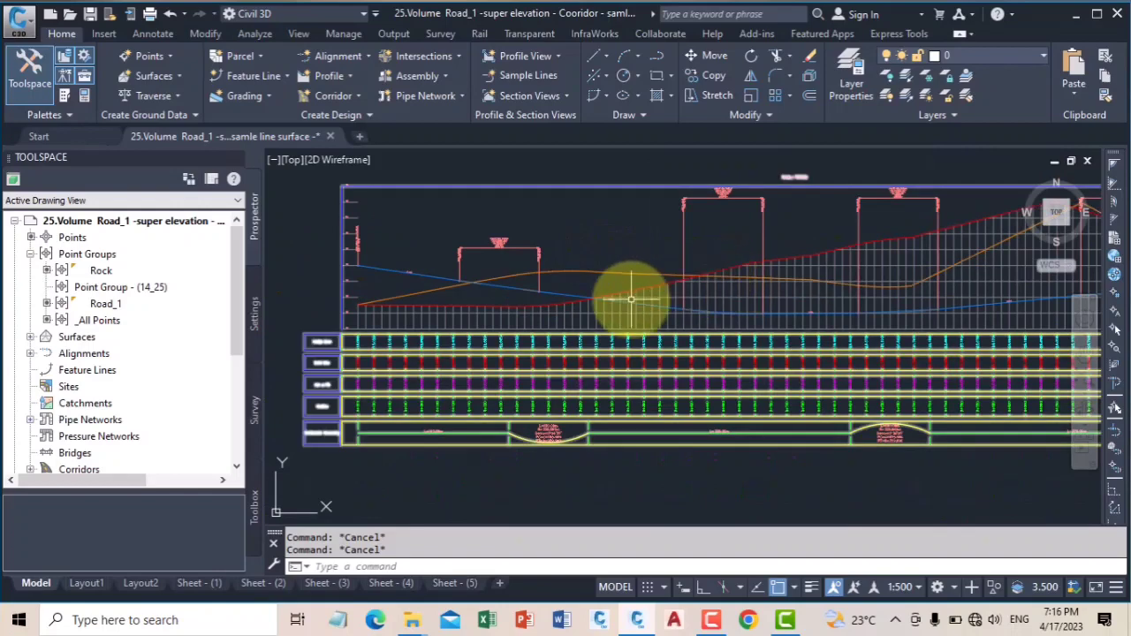
scroll(644, 316, "down", 4)
scroll(609, 364, "up", 5)
middle_click_drag(530, 366, 854, 404)
scroll(409, 321, "up", 3)
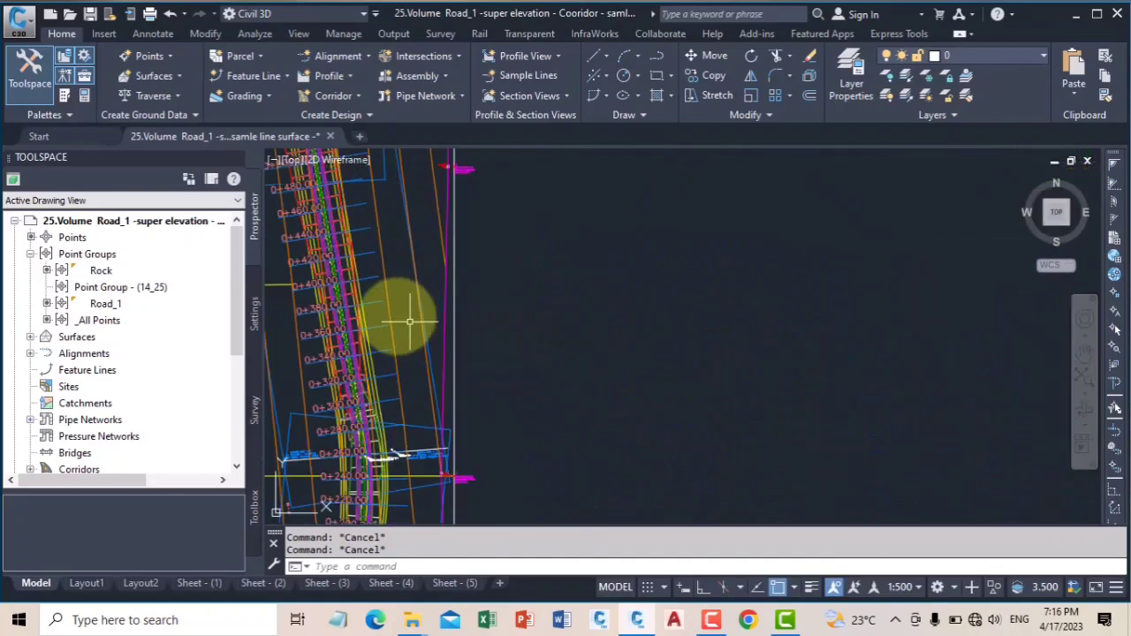
left_click(371, 301)
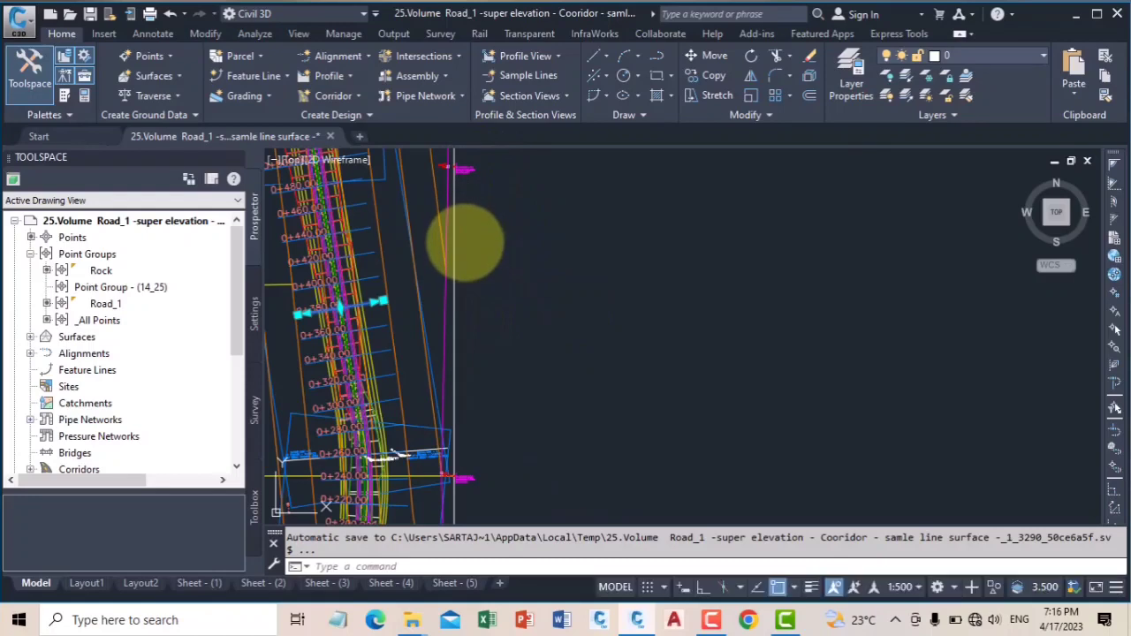
right_click(393, 393)
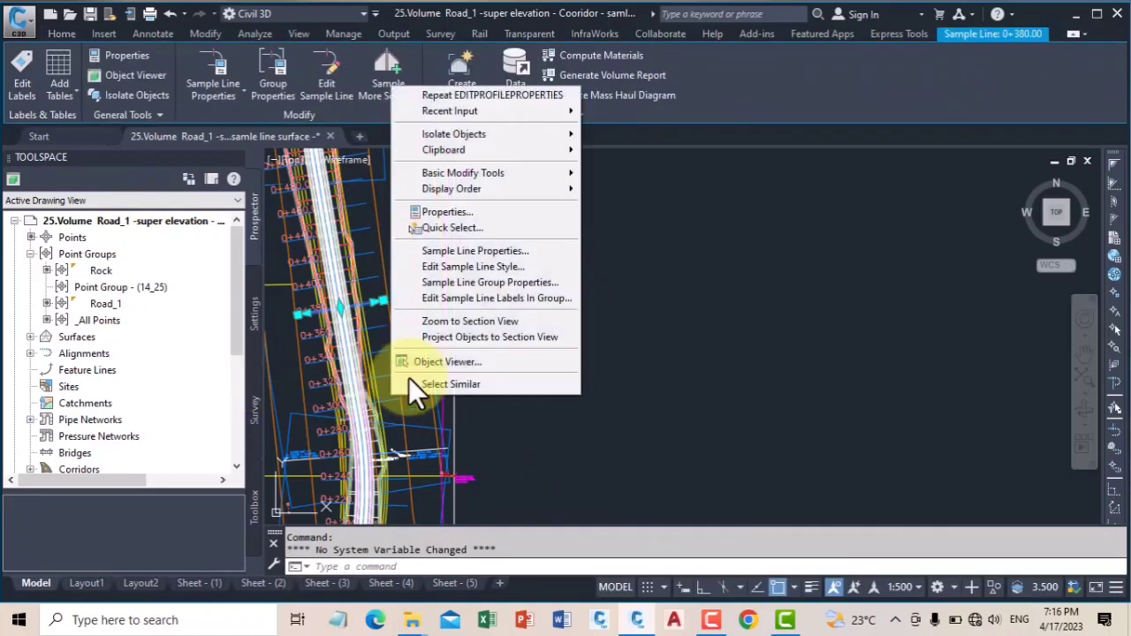
left_click(705, 265)
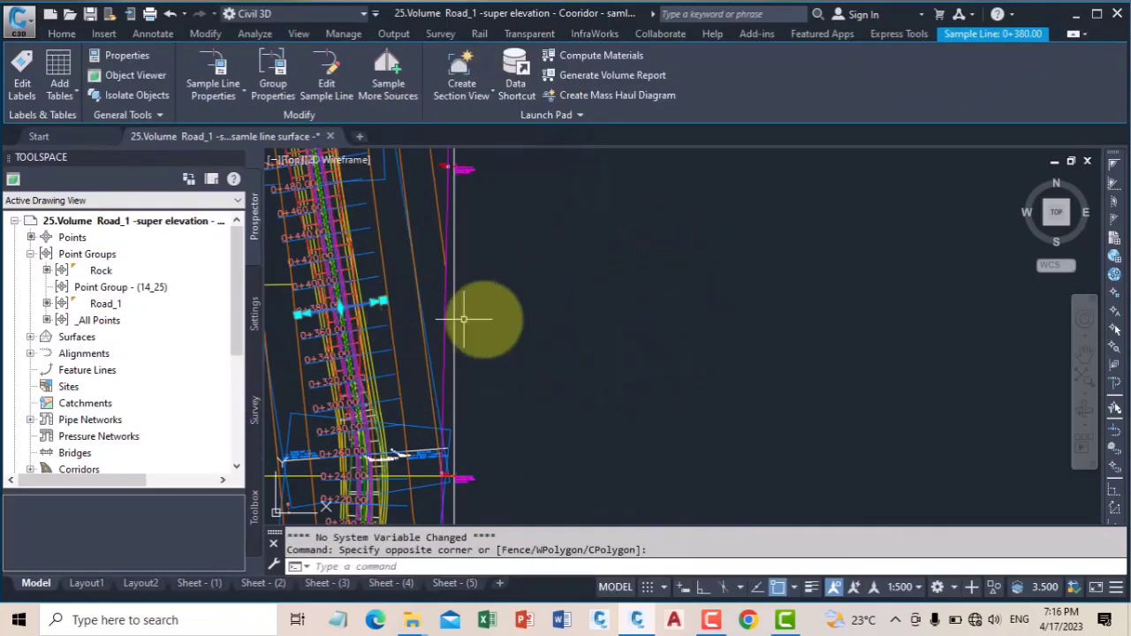
right_click(545, 294)
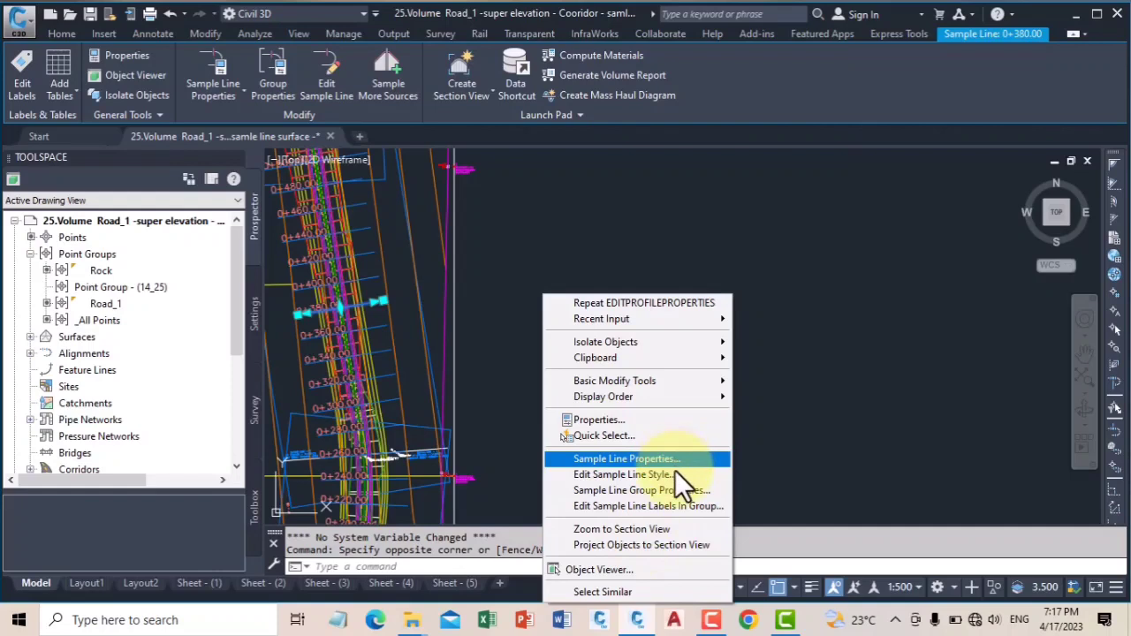
key("Escape")
Add the Rock surface to the sampled section sources of the sample line group SL Collection - 1.
left_click(386, 72)
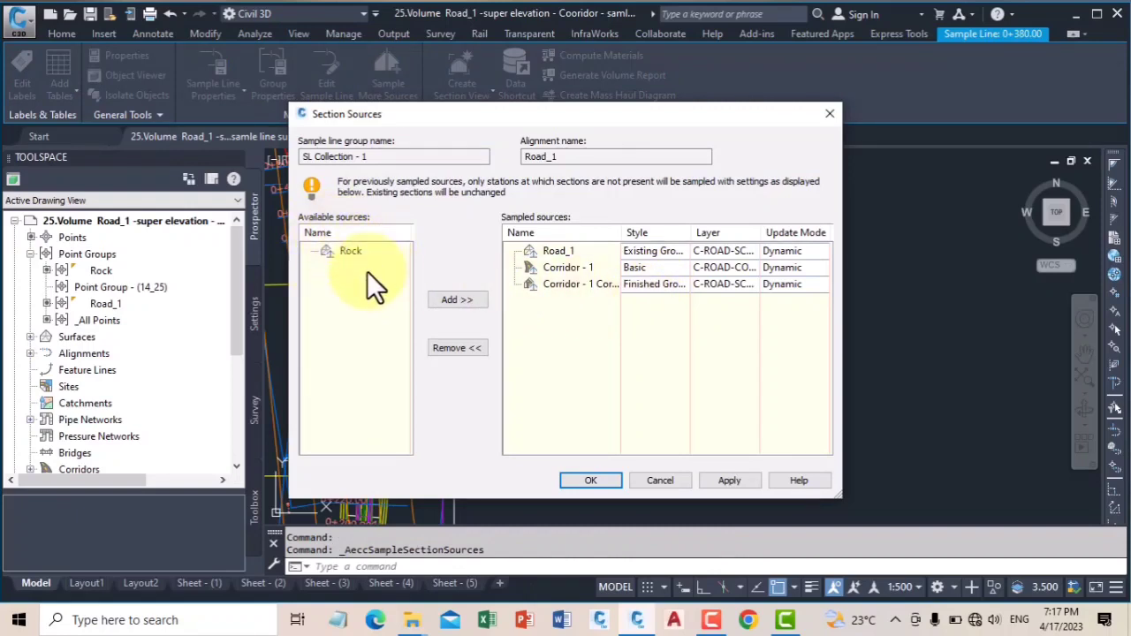
left_click(457, 300)
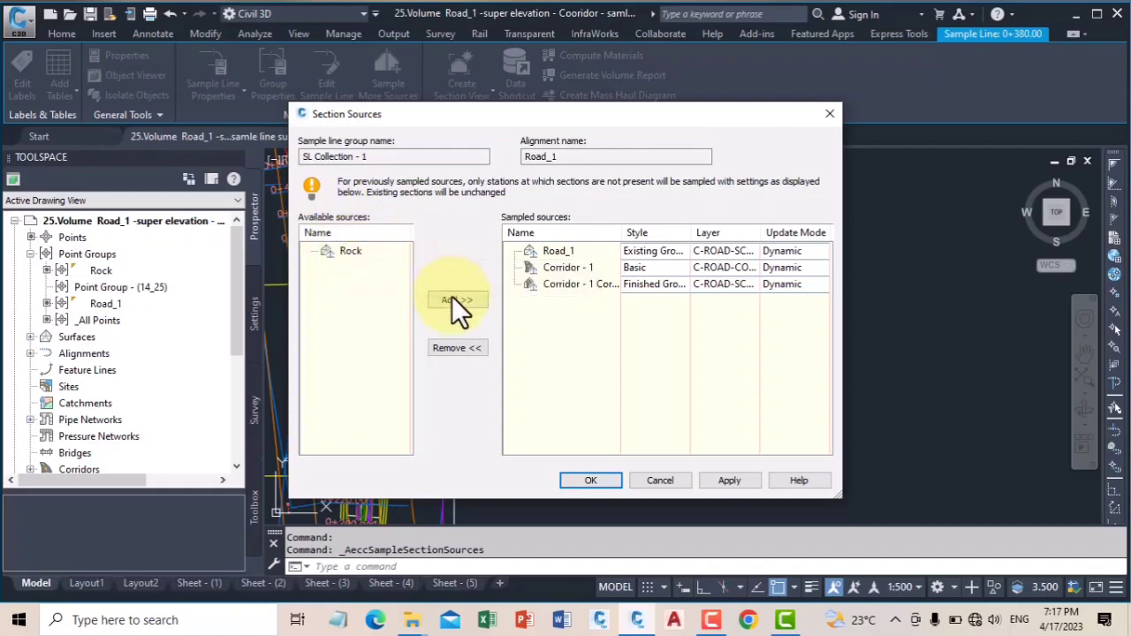
left_click(463, 303)
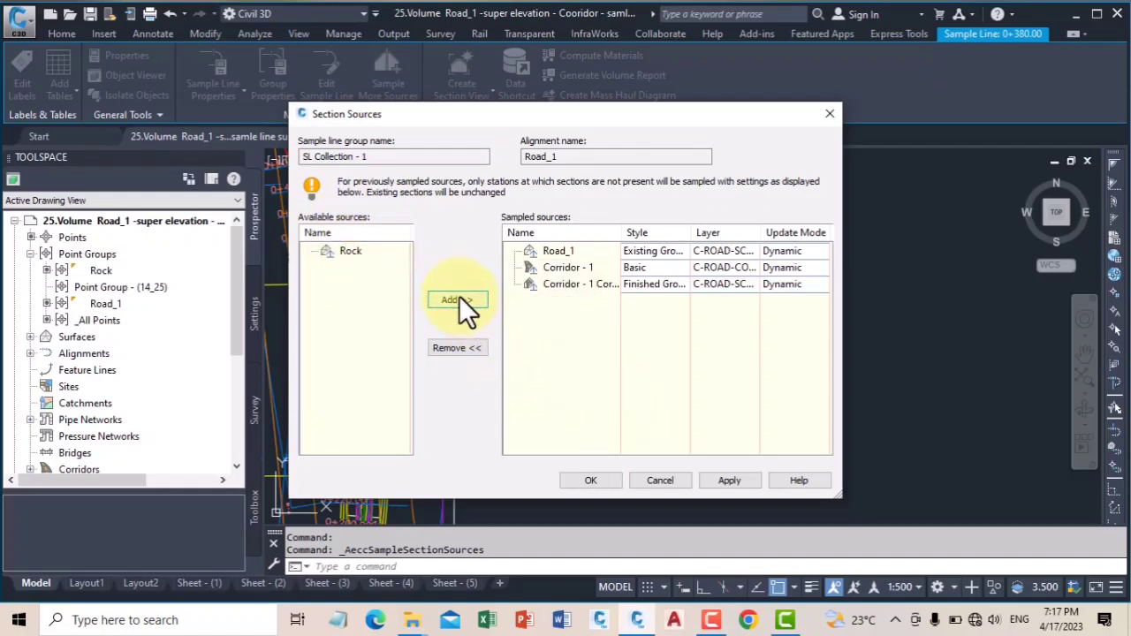
left_click(362, 252)
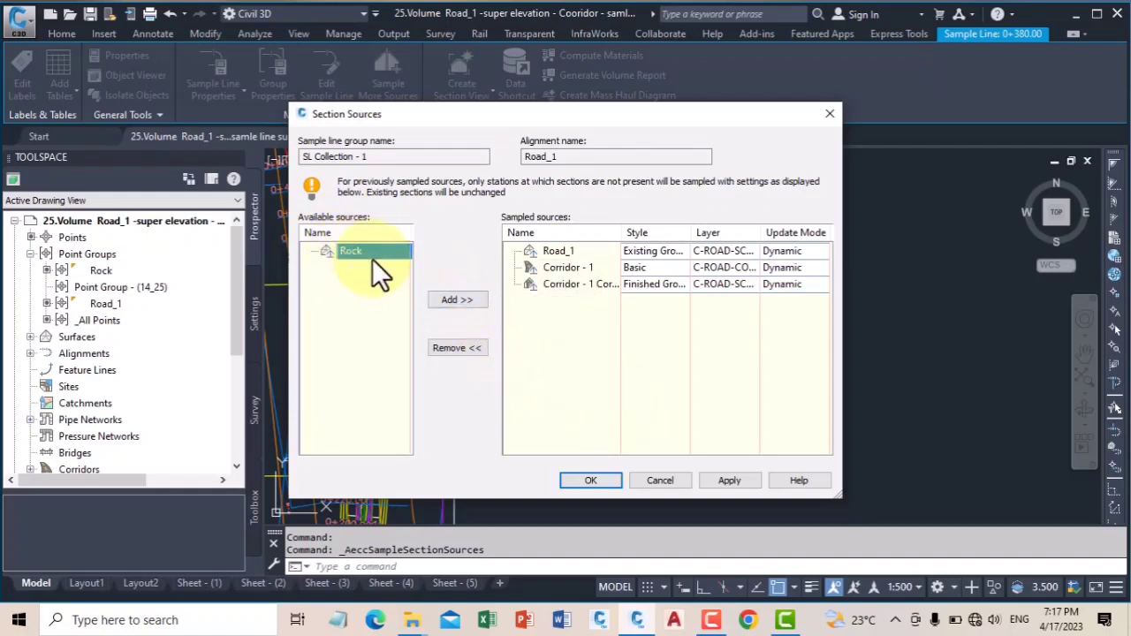
left_click(457, 300)
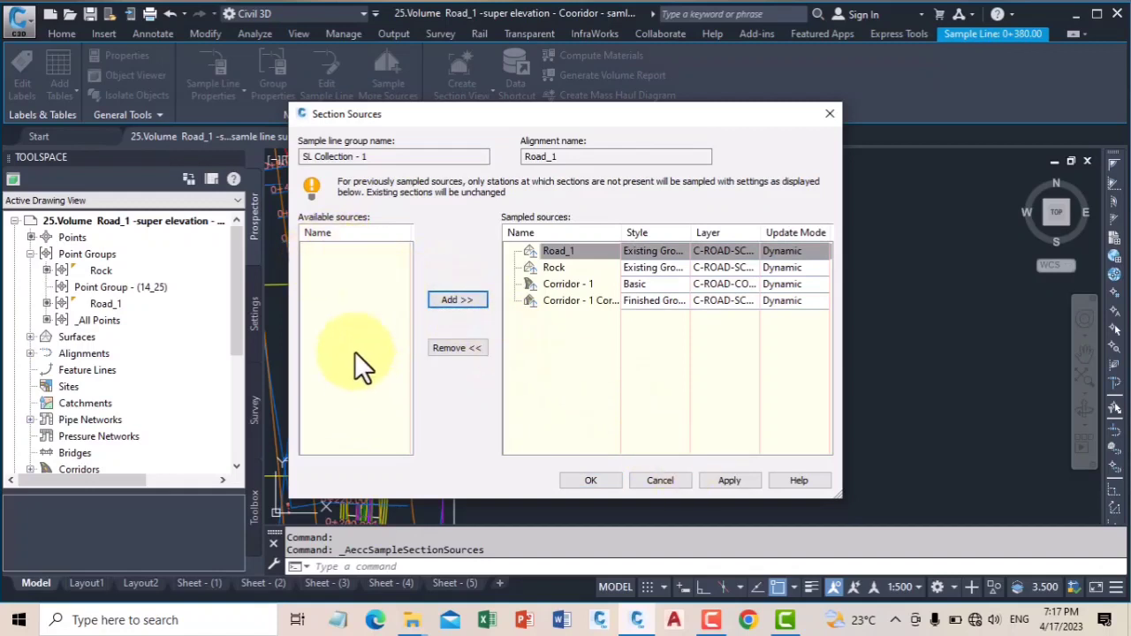
left_click(727, 487)
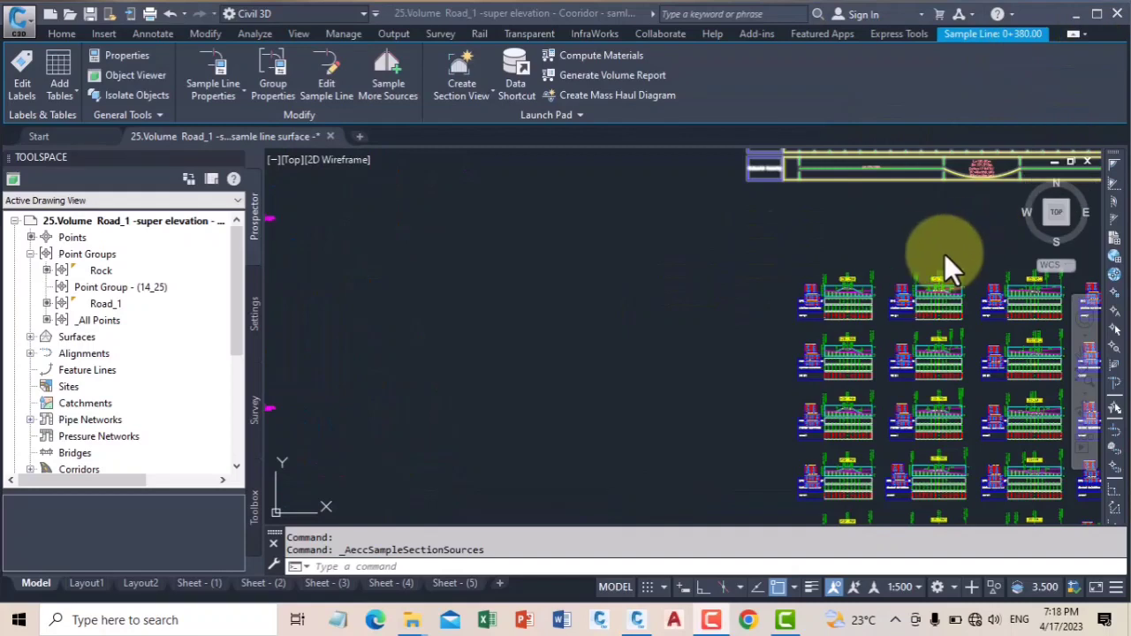
Examine the surface lines in the cross section at station 0+320.00.
middle_click_drag(875, 220, 662, 229)
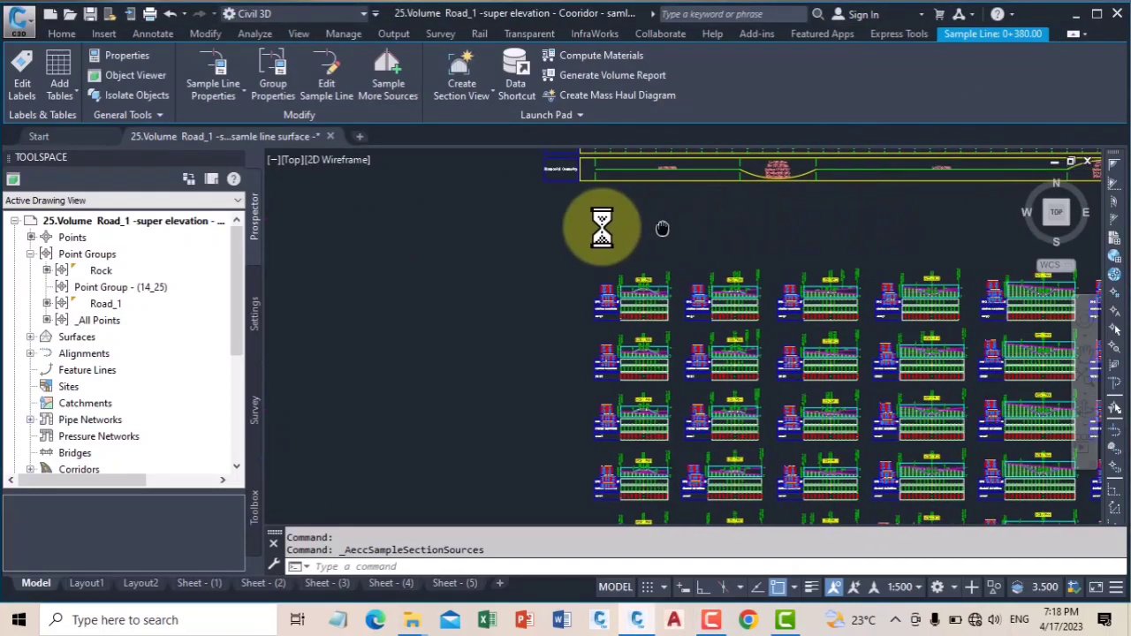
scroll(765, 288, "up", 5)
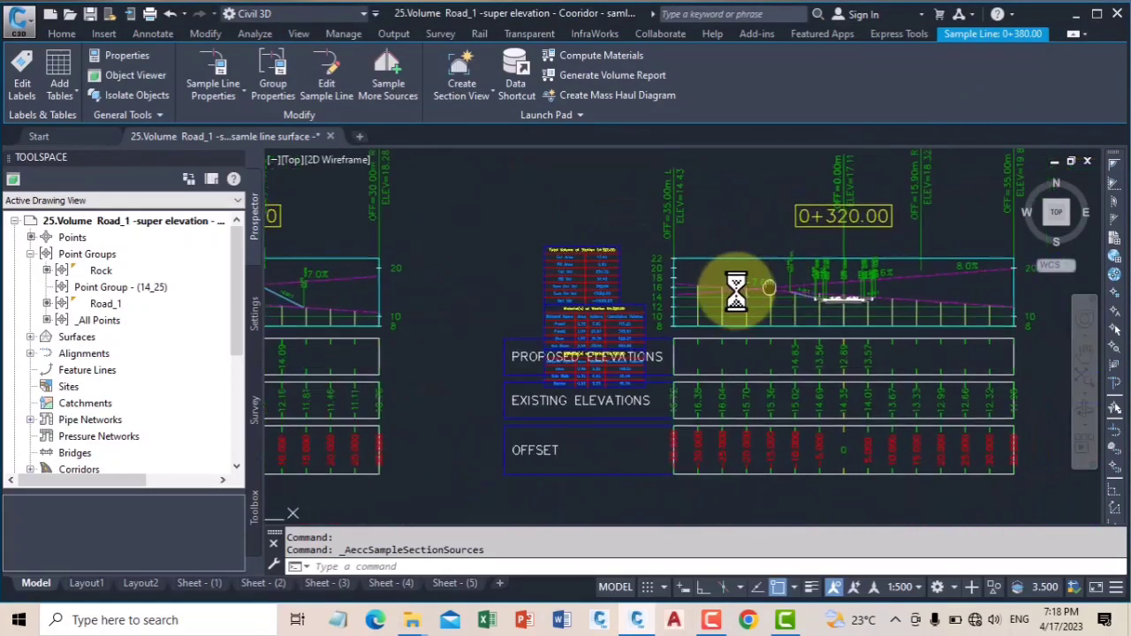
scroll(760, 301, "up", 1)
scroll(769, 311, "up", 2)
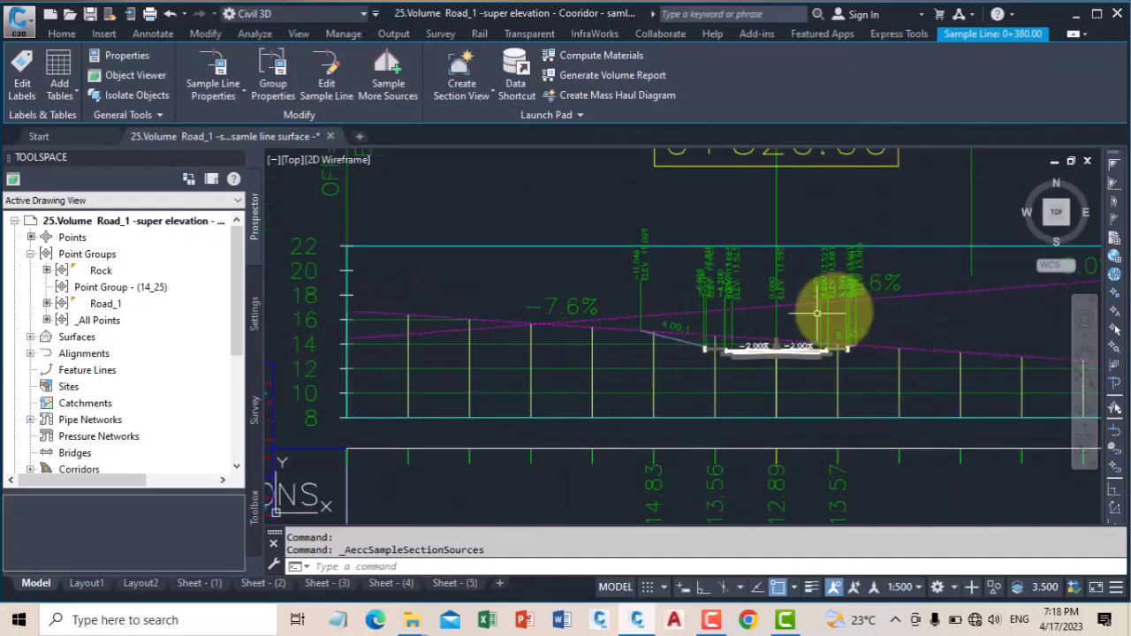
middle_click_drag(698, 345, 513, 355)
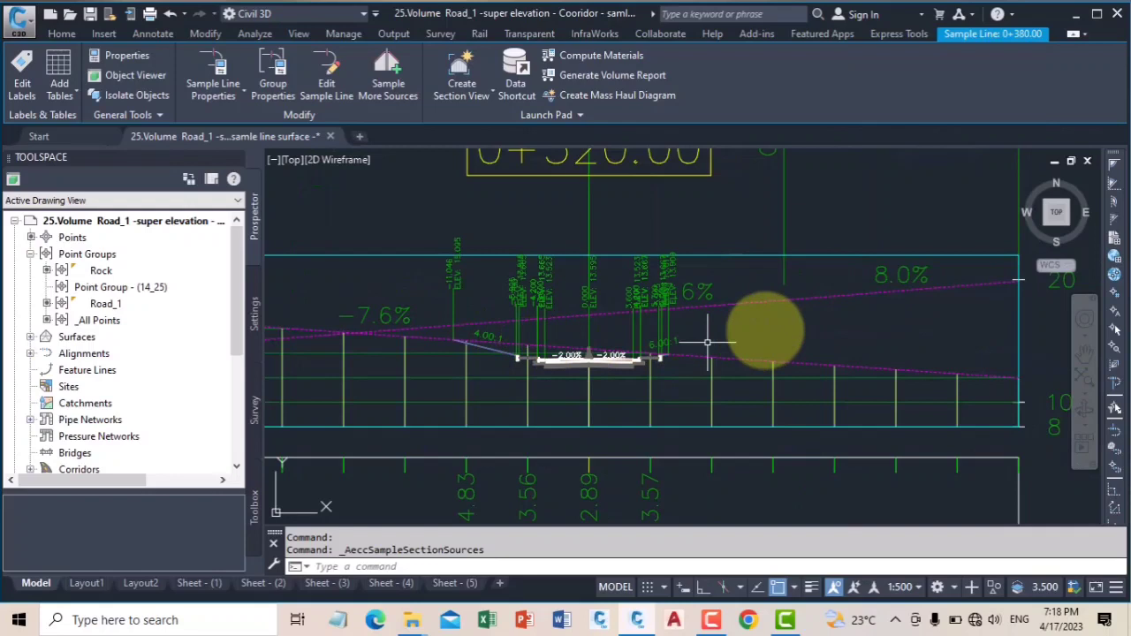
mouse_move(772, 301)
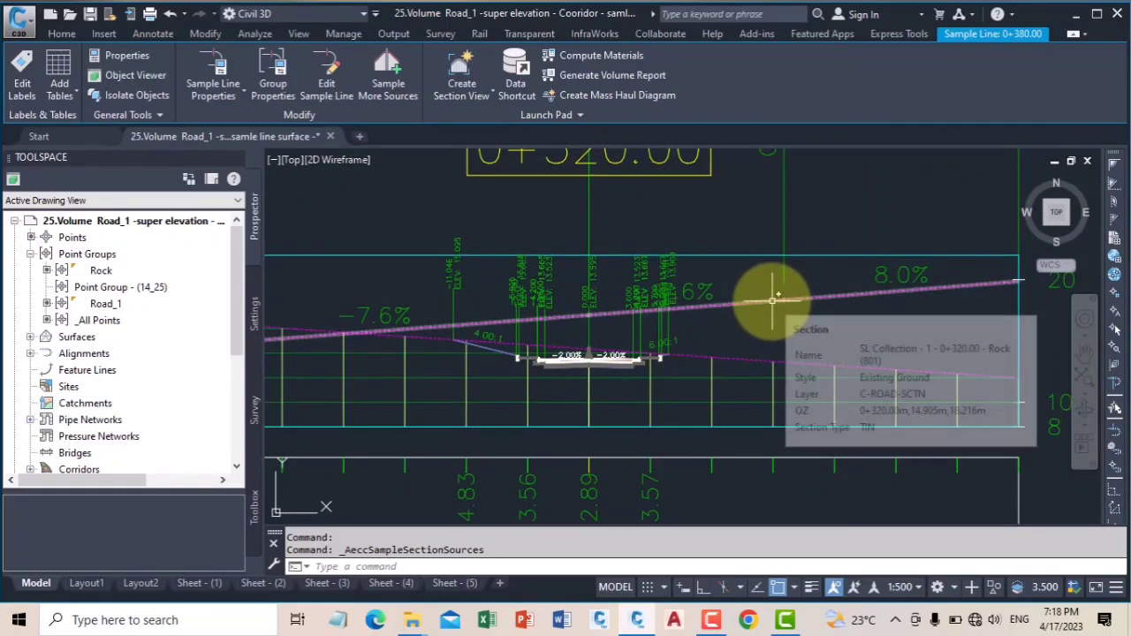
left_click(773, 301)
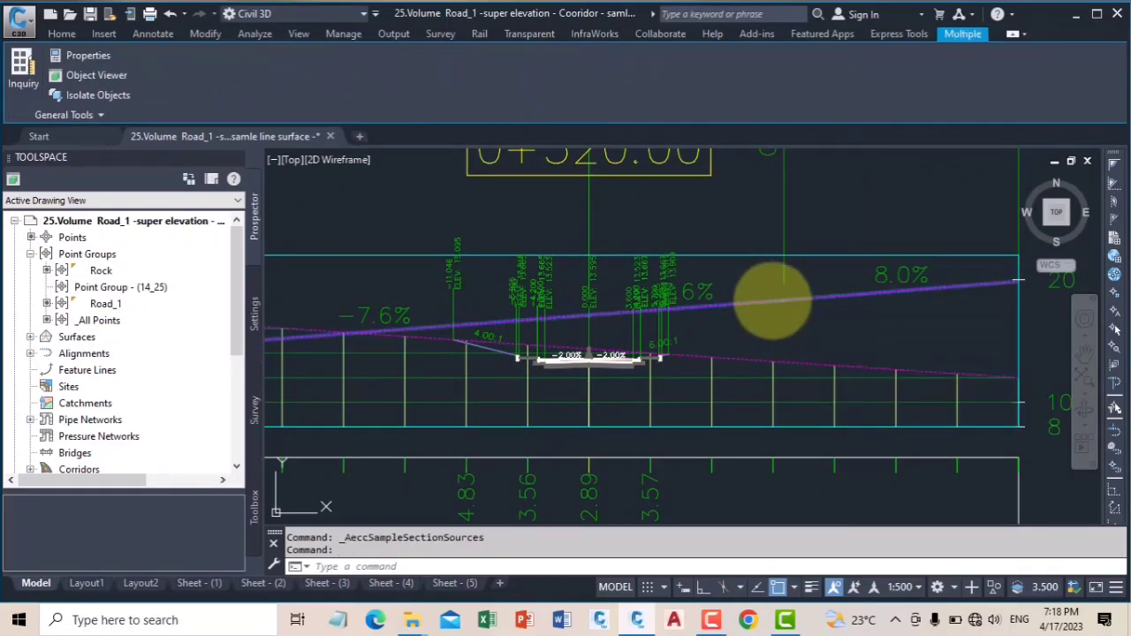
right_click(772, 300)
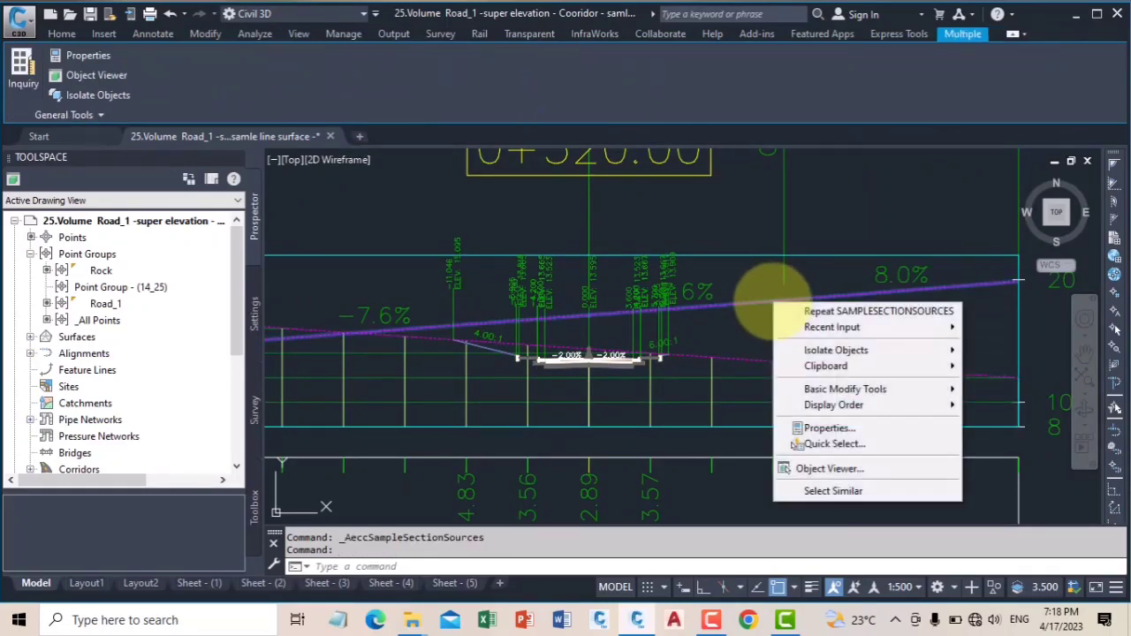
left_click(745, 303)
right_click(746, 303)
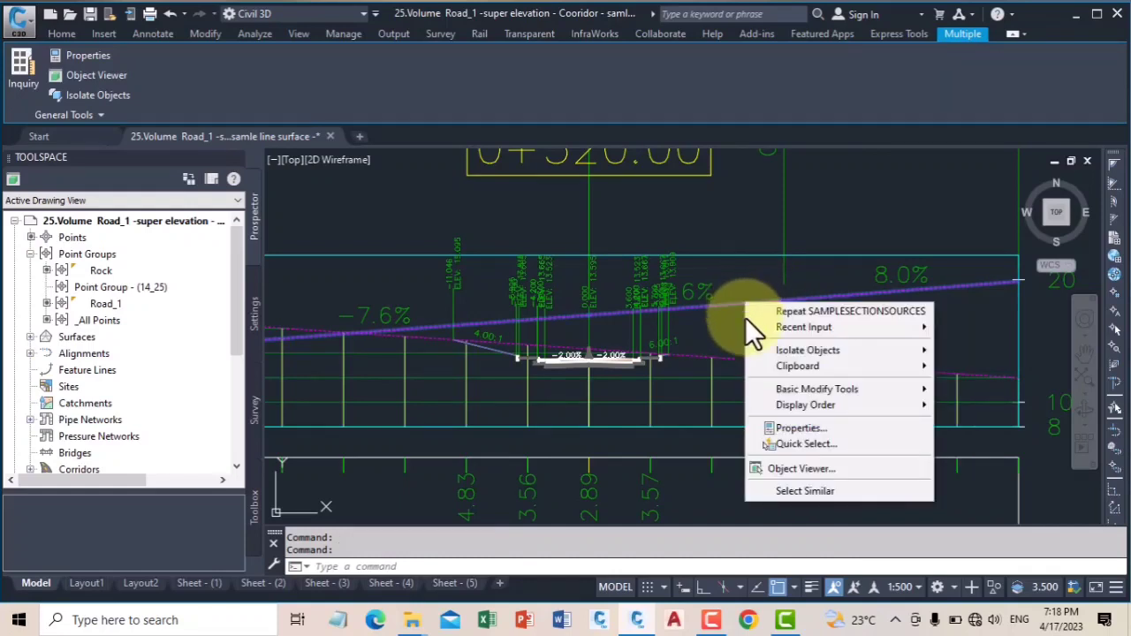
key("Escape")
Copy the Existing Ground section style from the properties of the Rock section at station 0+320.00 and name the copy Rock.
left_click(740, 303)
right_click(742, 303)
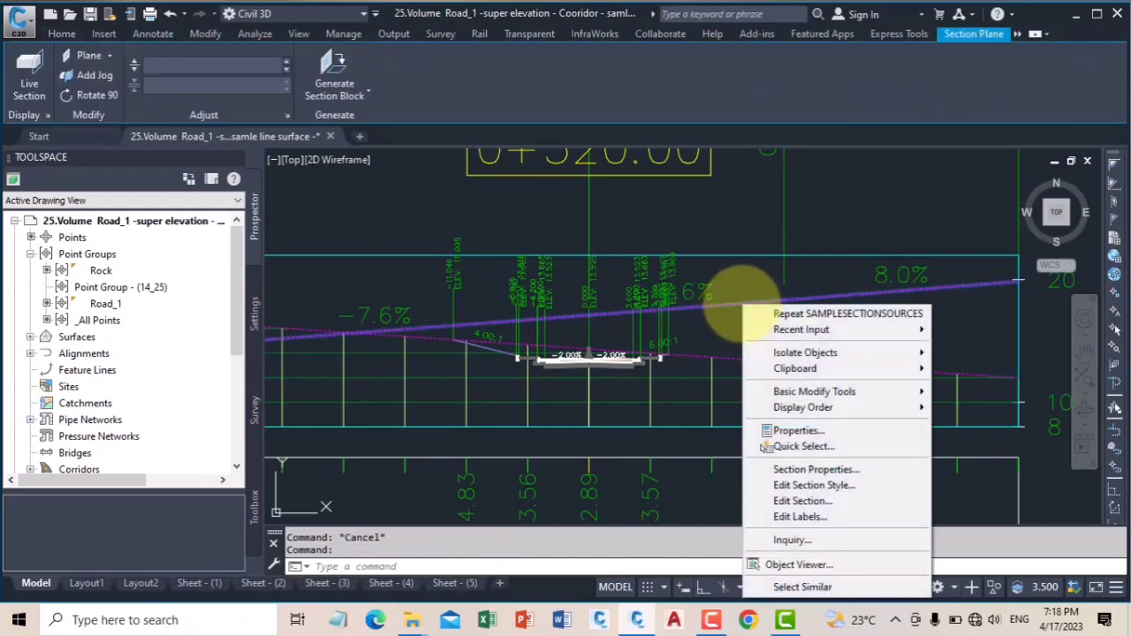
left_click(870, 470)
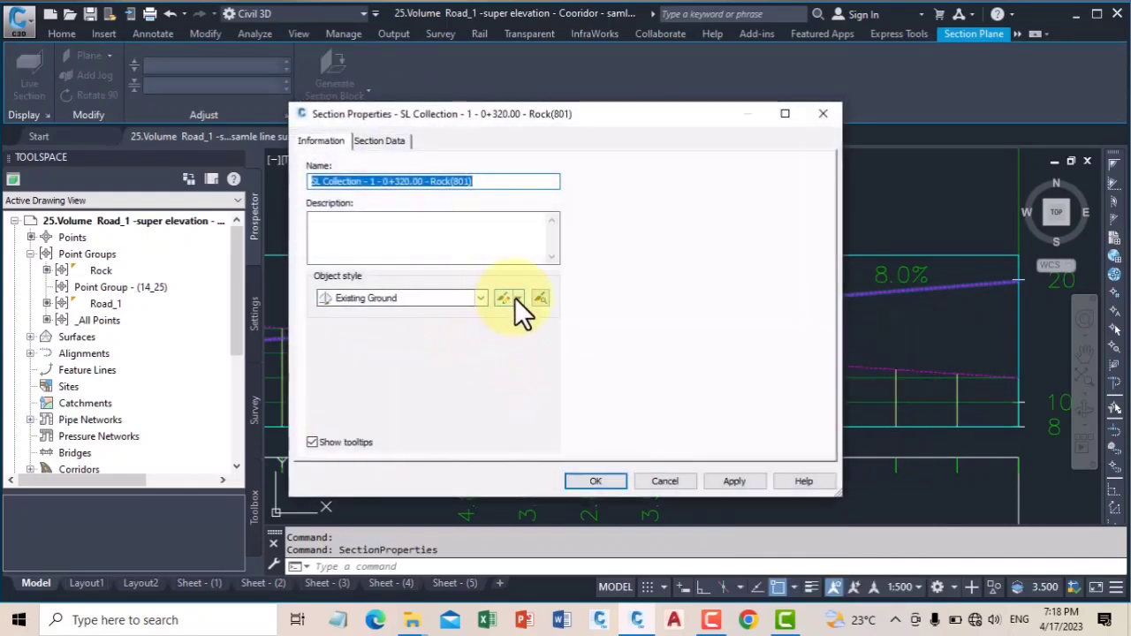
left_click(419, 305)
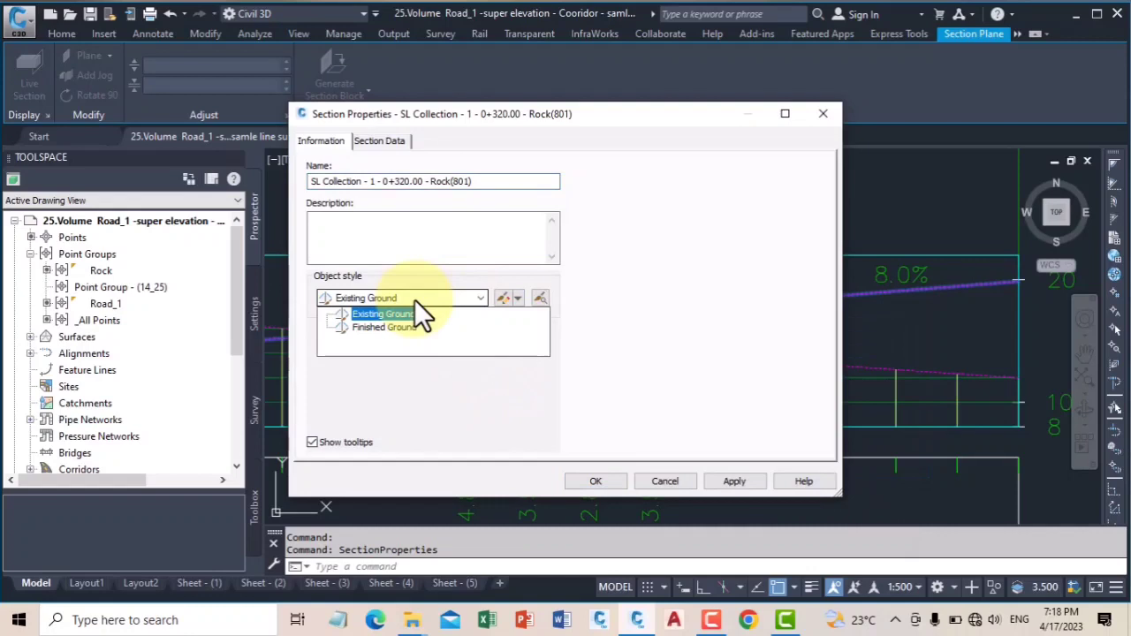
left_click(415, 303)
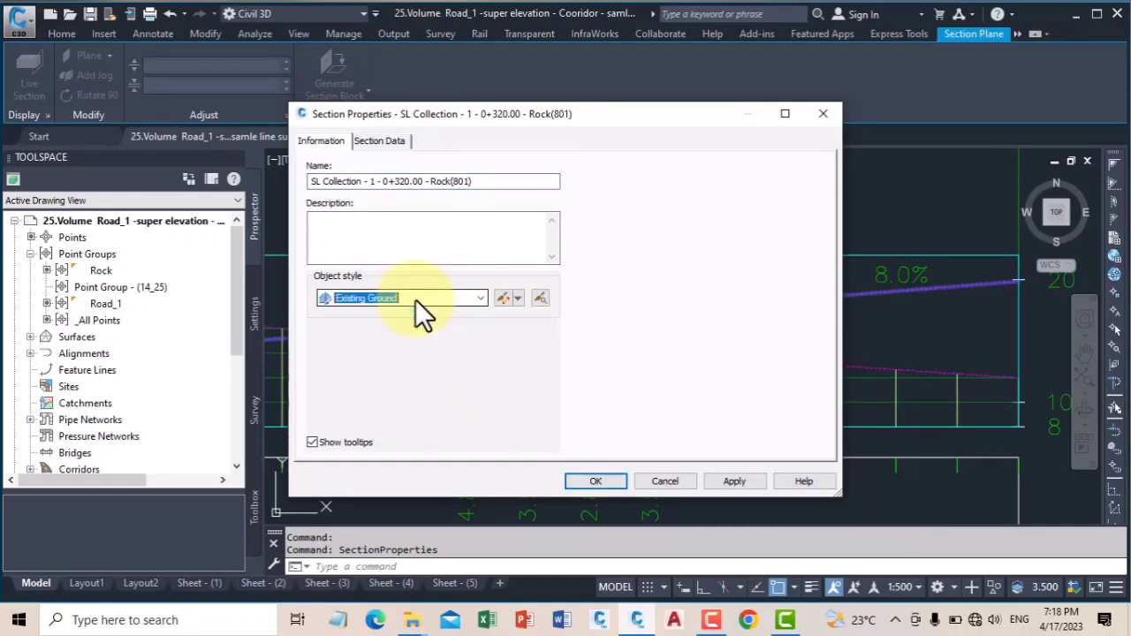
left_click(518, 298)
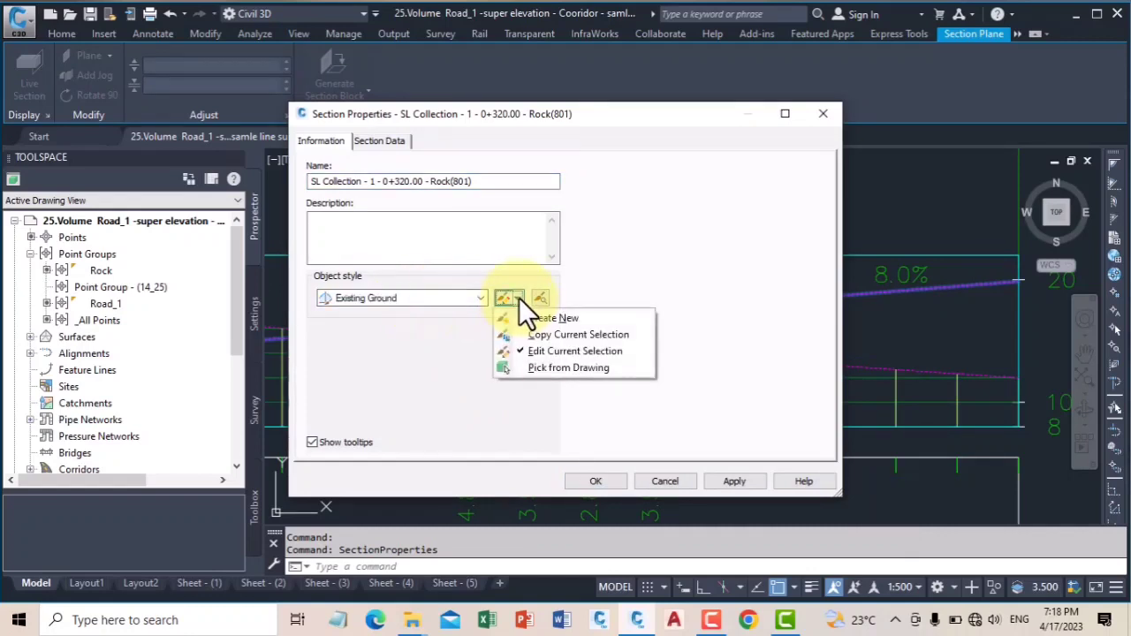
left_click(546, 333)
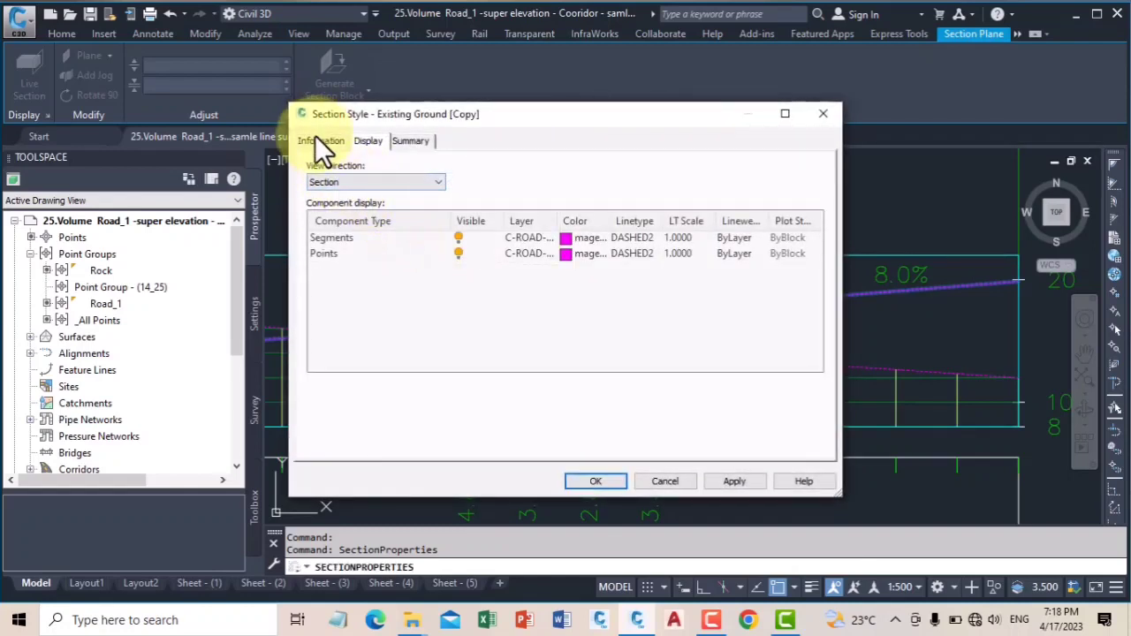
left_click(320, 141)
left_click_drag(419, 184, 270, 181)
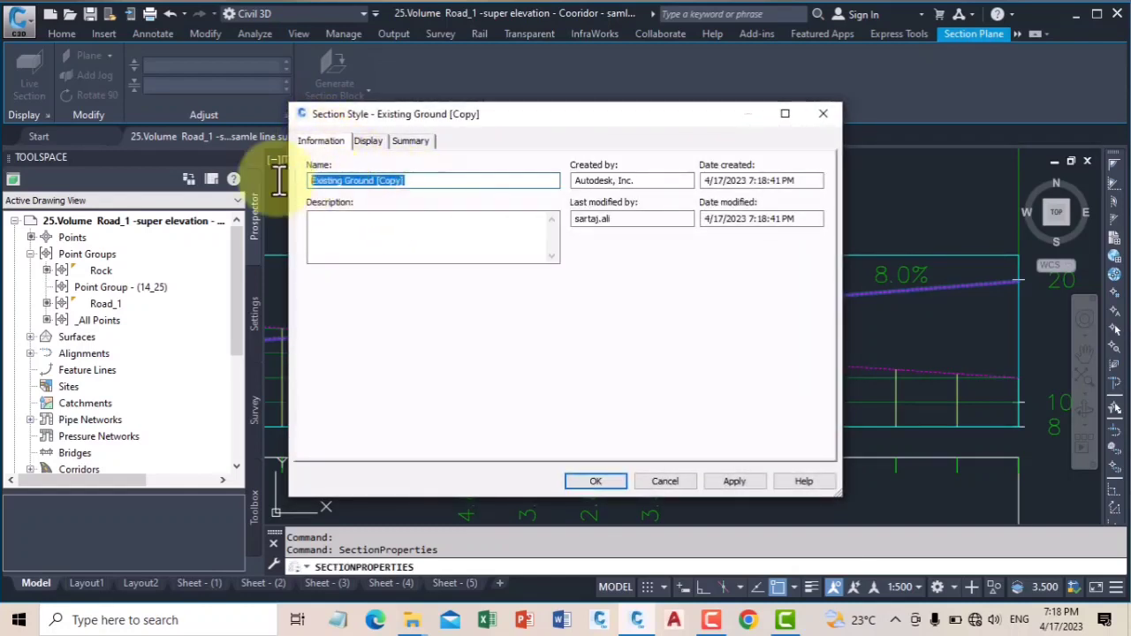
right_click(328, 182)
left_click(389, 253)
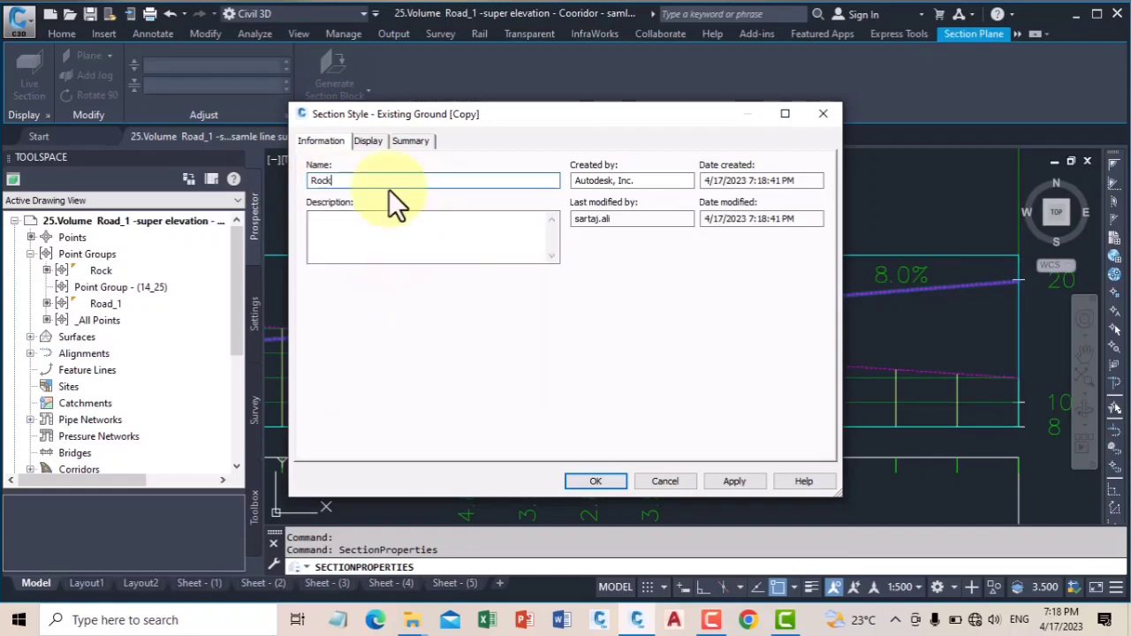
Set the color of both the Segments and Points components in the Rock section style to 30.
left_click(368, 141)
left_click(566, 239)
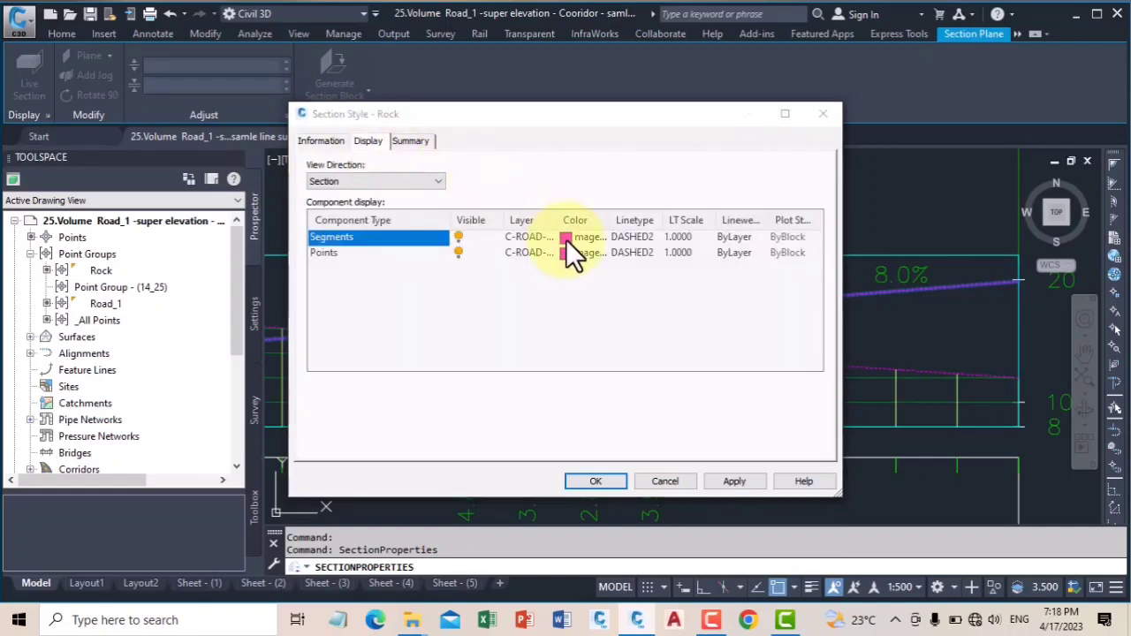
left_click(565, 239)
type("30")
left_click(545, 436)
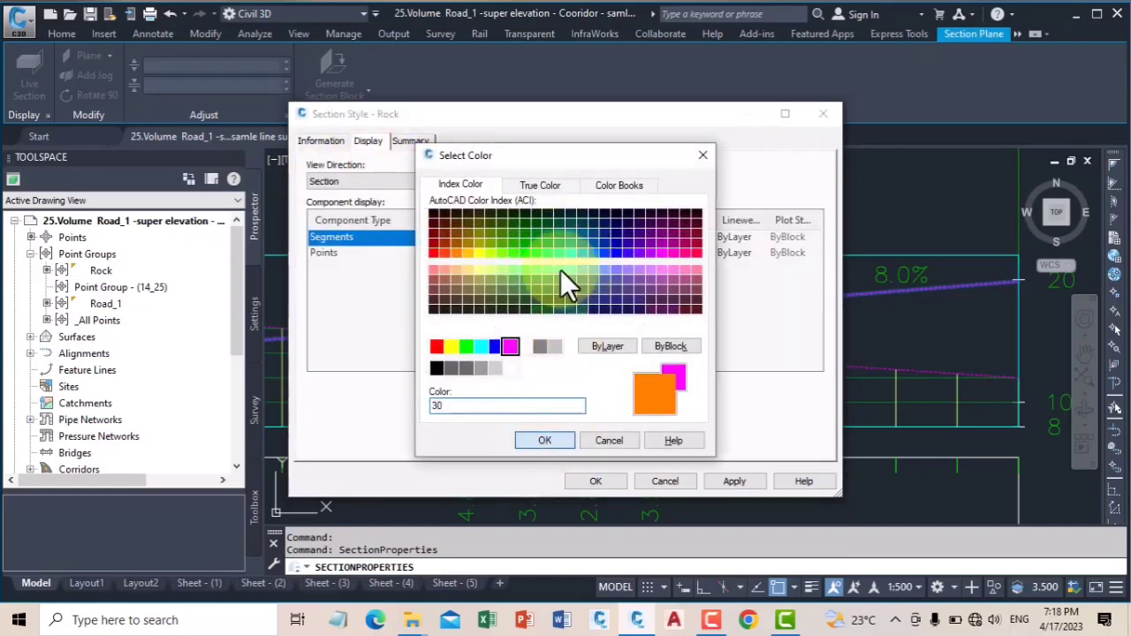
left_click(564, 252)
left_click(579, 255)
type("30")
left_click(556, 441)
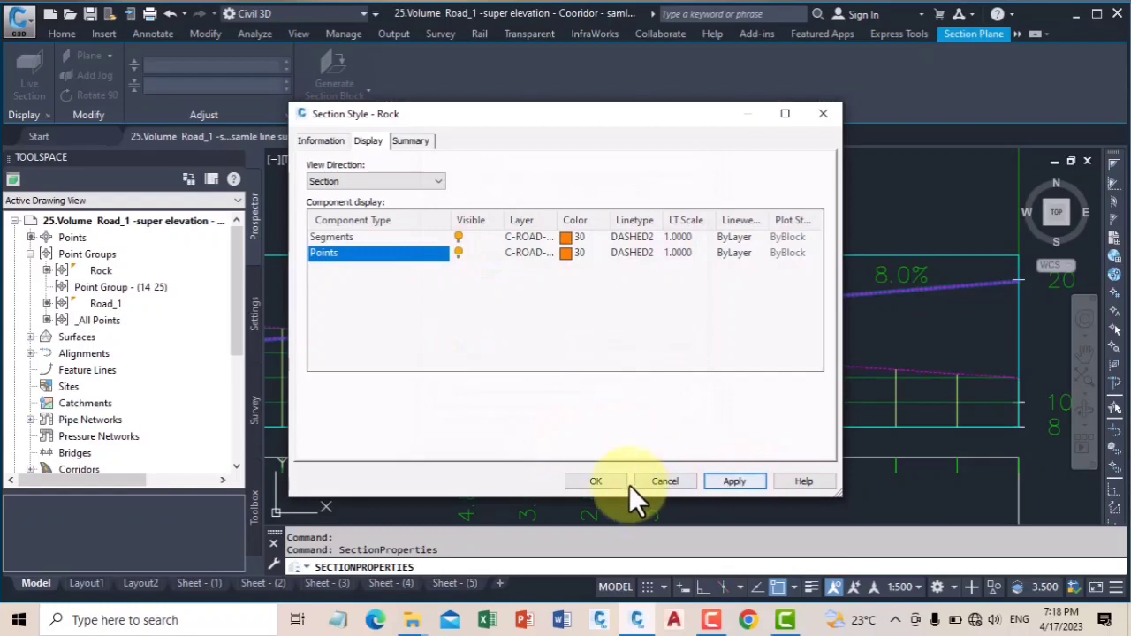
Apply the Rock style to the Rock surface section at station 0+320.00 and clear the selection.
left_click(601, 481)
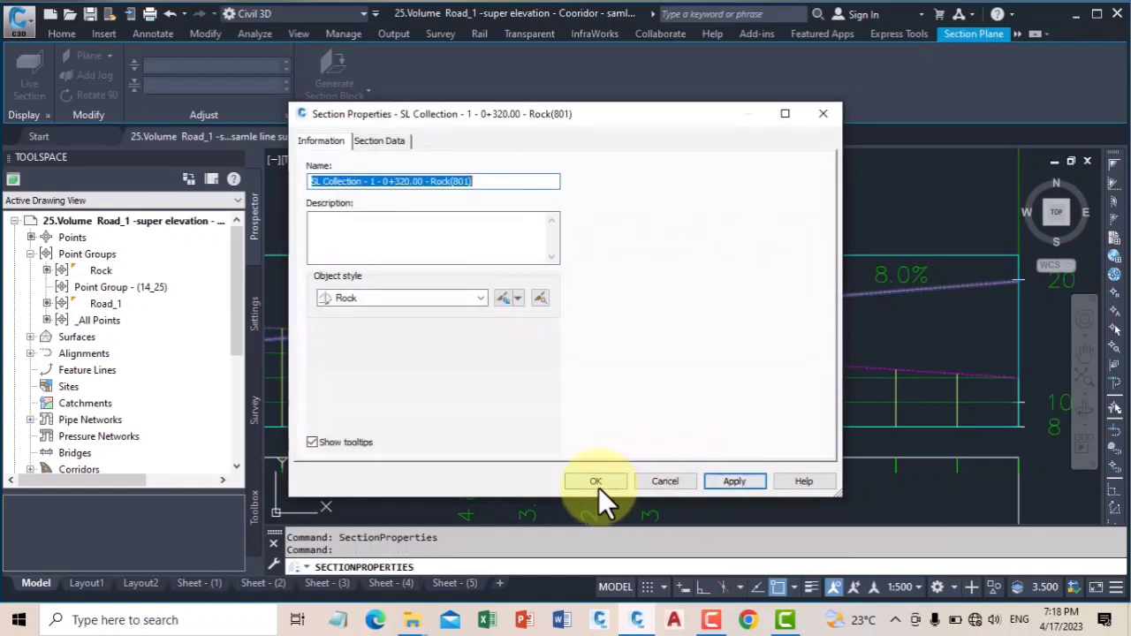
left_click(596, 483)
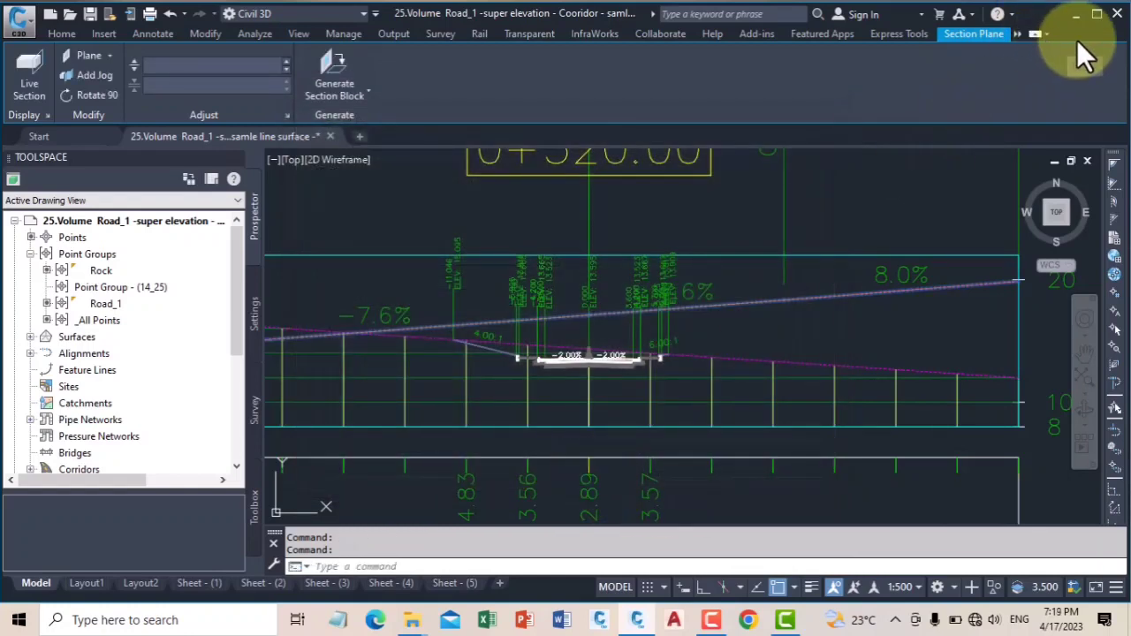
key("Escape")
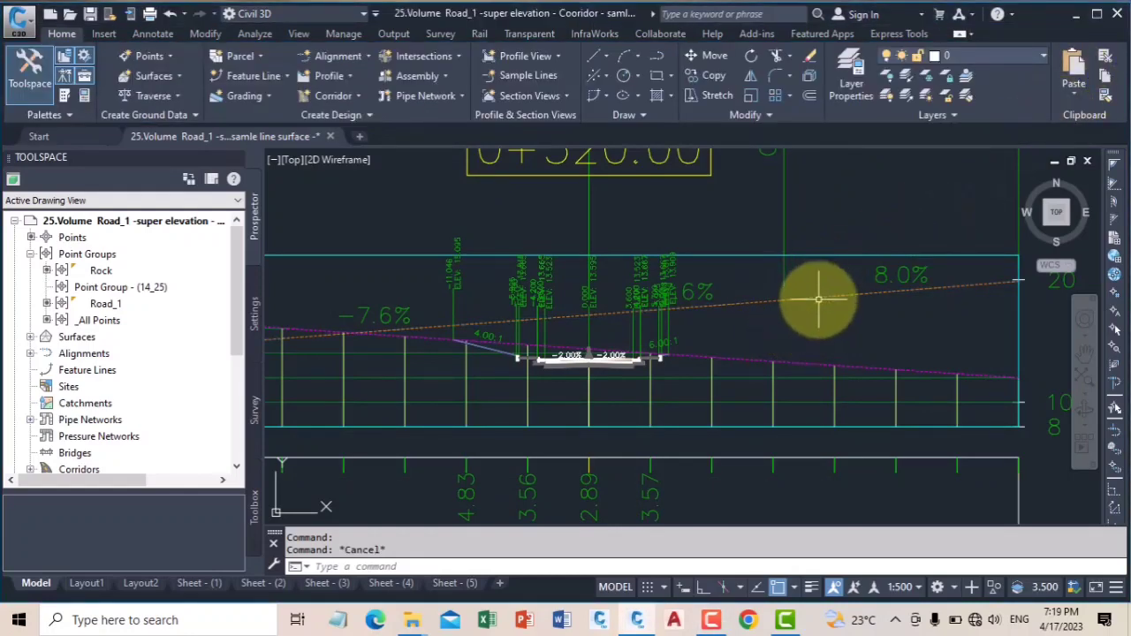
Examine the surface lines and the elevation and offset bands of the section view at station 0+320.00.
mouse_move(818, 295)
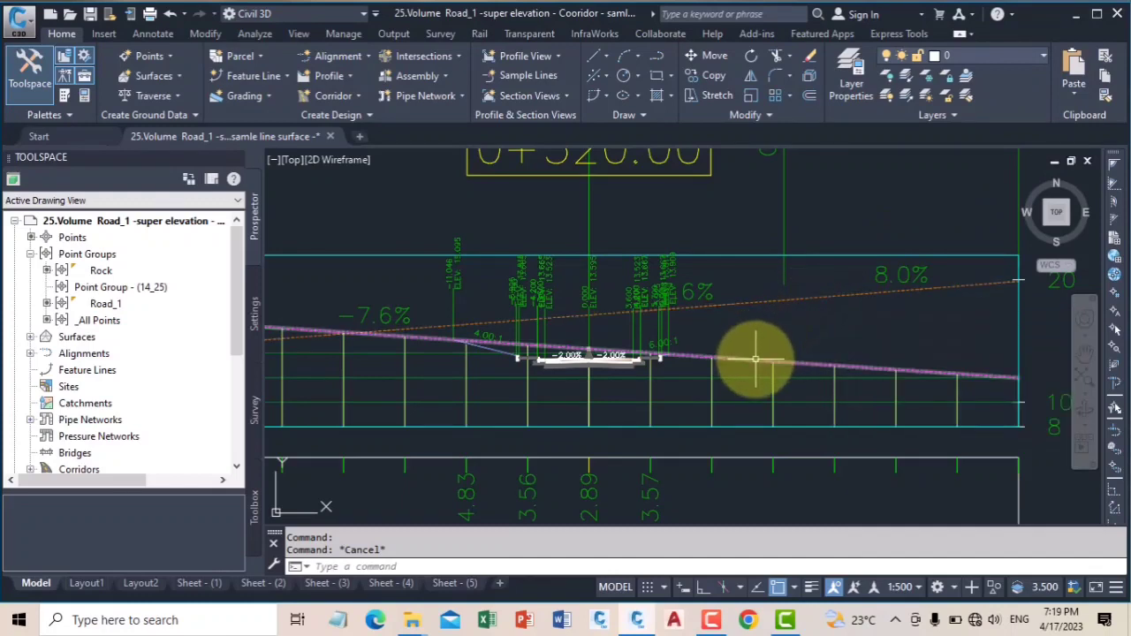
scroll(777, 313, "down", 5)
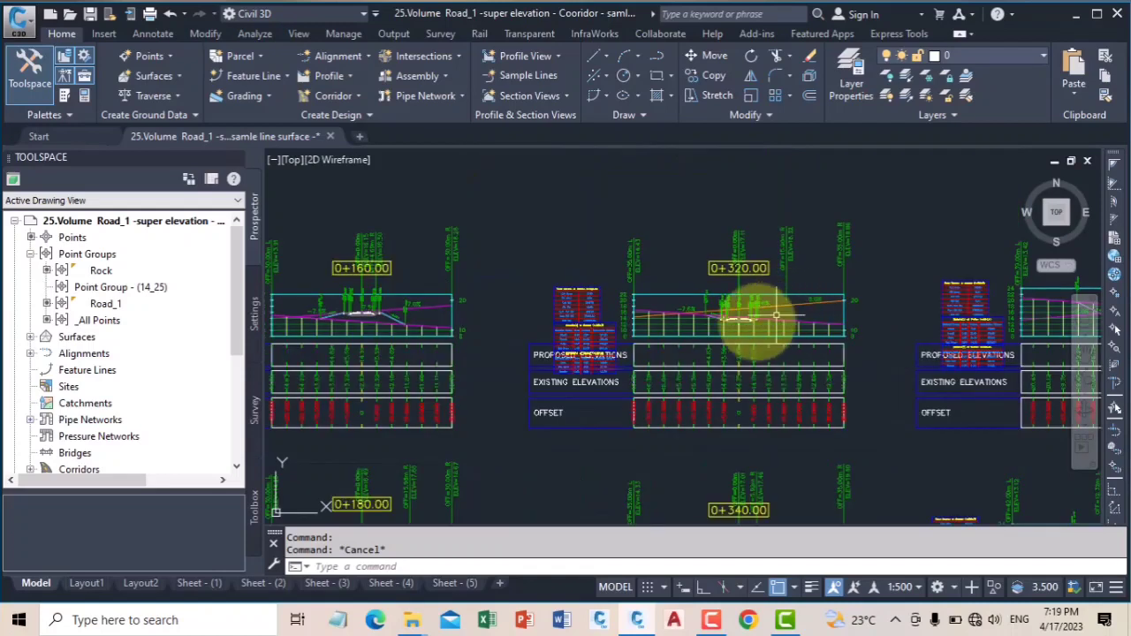
scroll(776, 316, "up", 5)
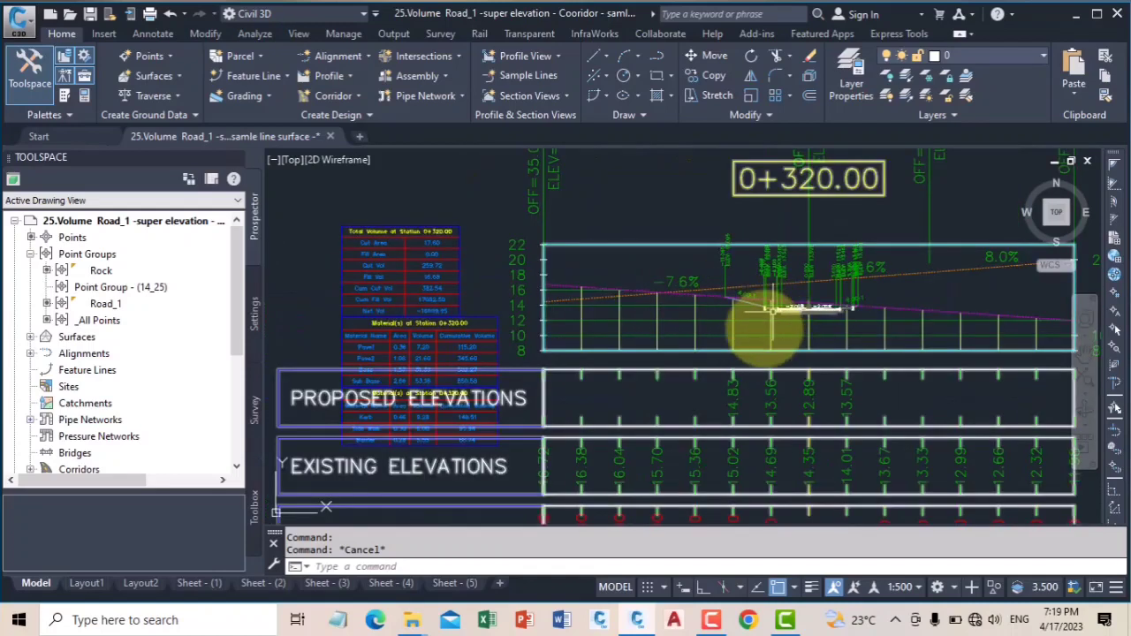
scroll(760, 309, "down", 2)
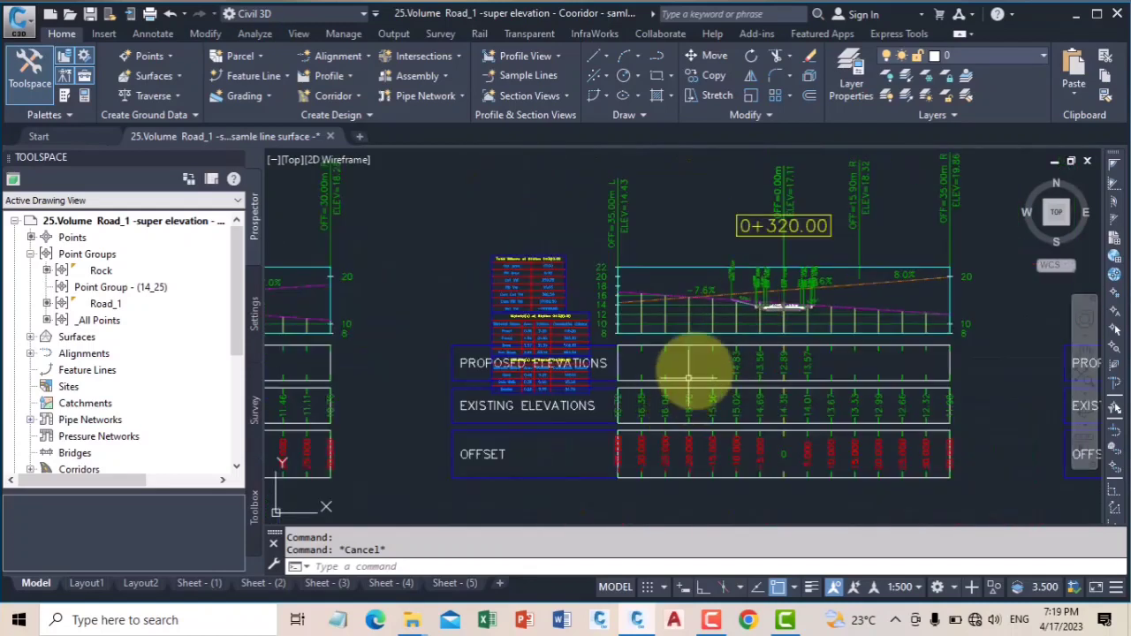
middle_click_drag(696, 413, 575, 378)
middle_click_drag(661, 383, 582, 371)
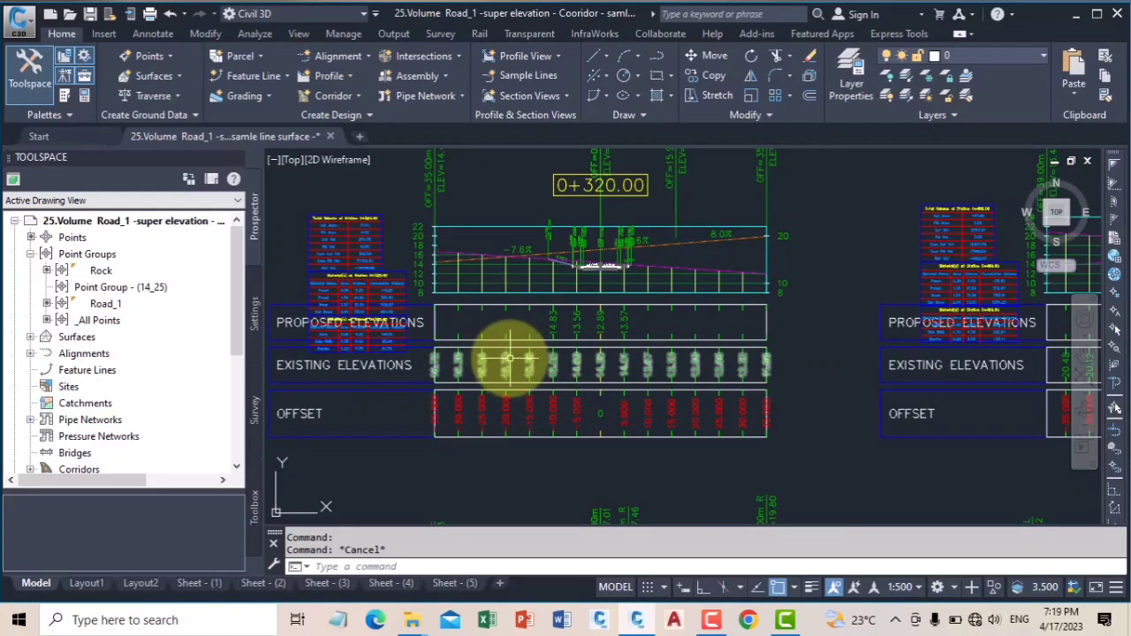
scroll(552, 346, "up", 2)
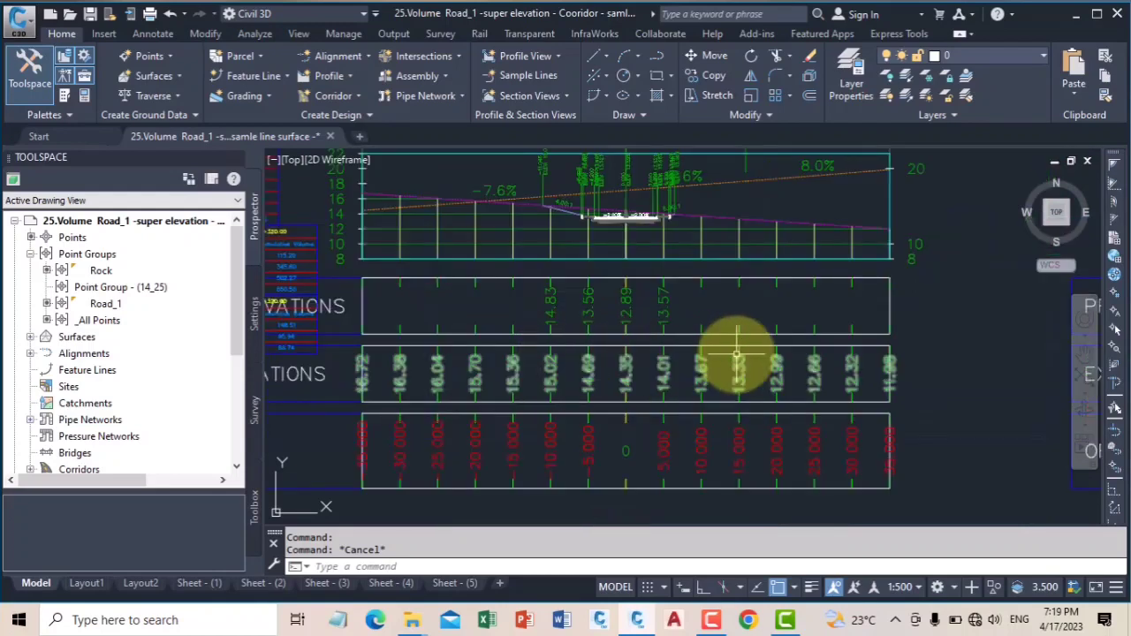
scroll(703, 349, "down", 2)
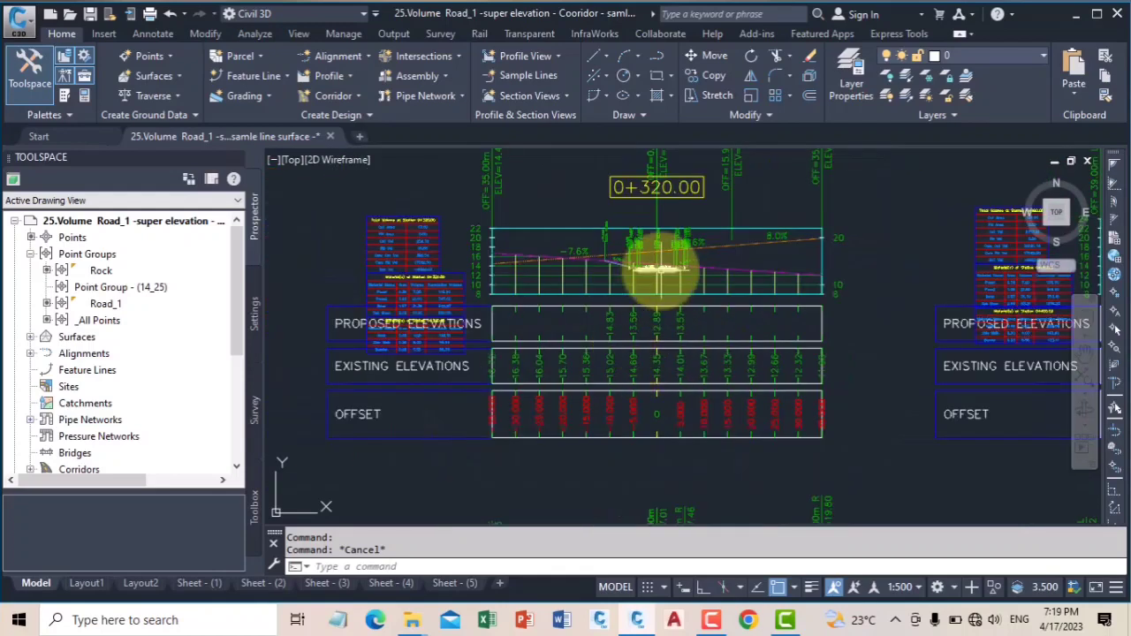
scroll(658, 265, "down", 2)
Open the band set of Section View Group - 1 for editing from the section view at station 0+320.00.
left_click(587, 241)
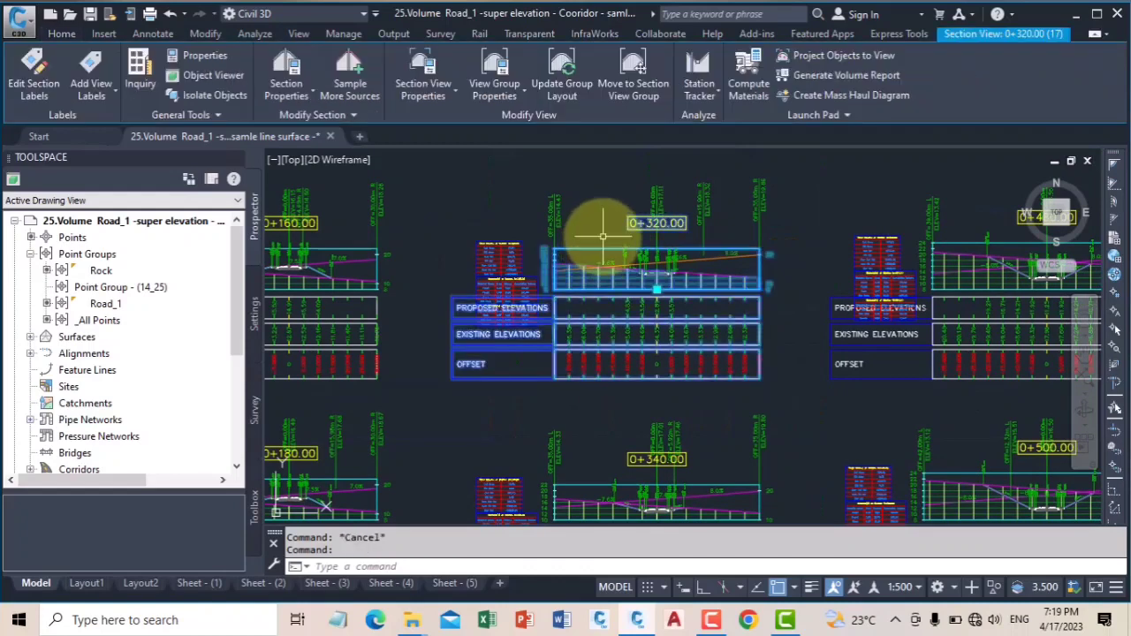
right_click(602, 237)
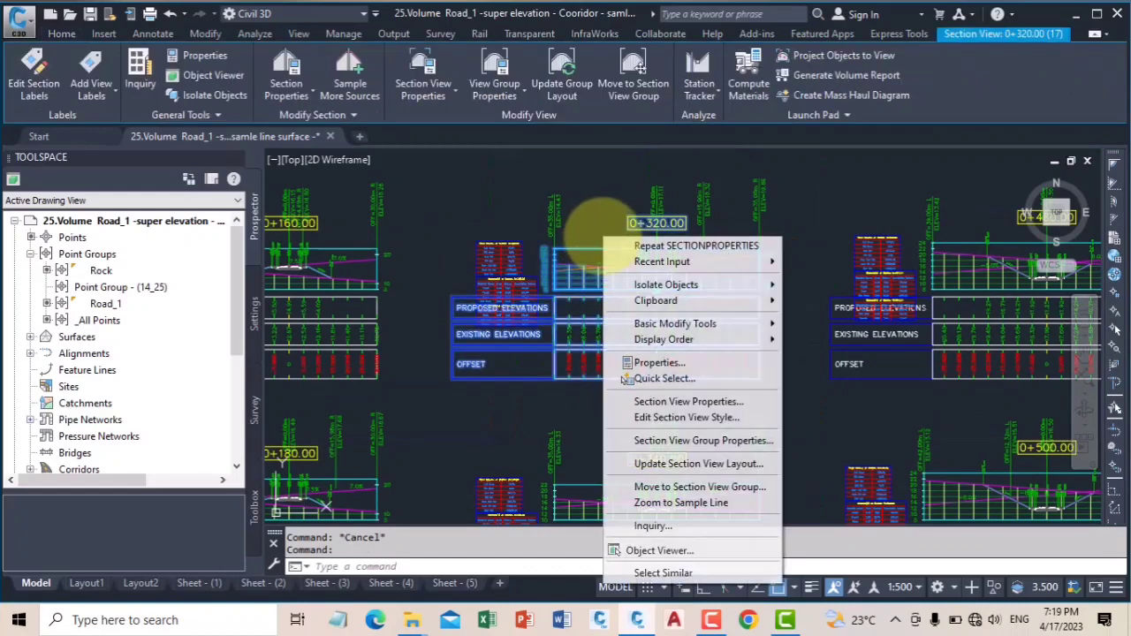
left_click(707, 439)
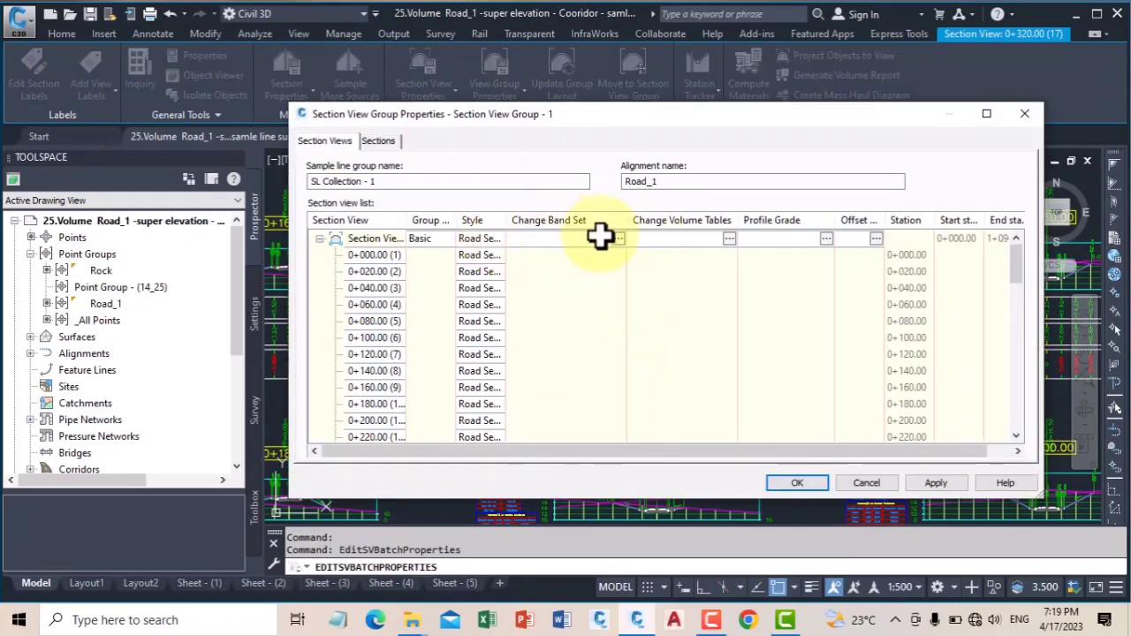
left_click(618, 238)
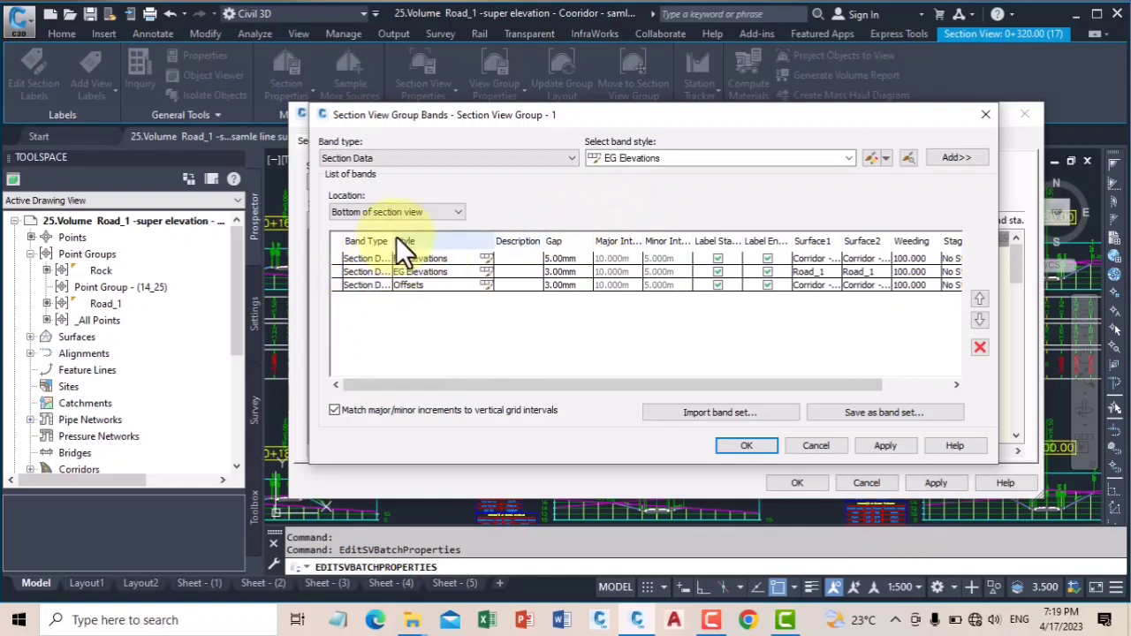
Create a copy of the EG Elevations section data band style and name it Rock.
left_click(423, 271)
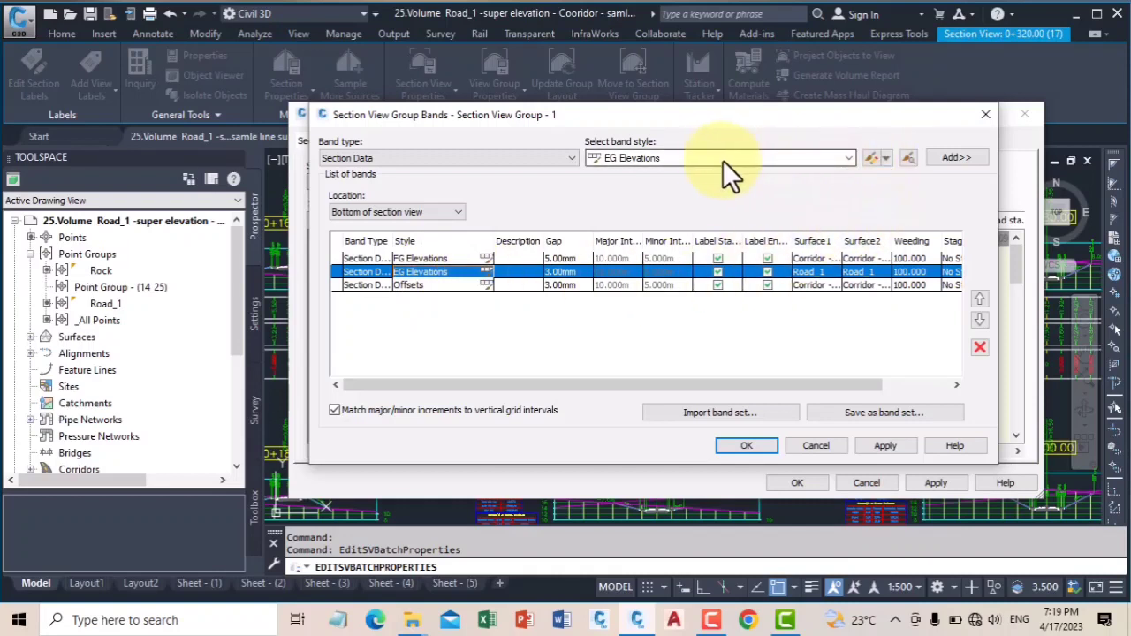
left_click(884, 157)
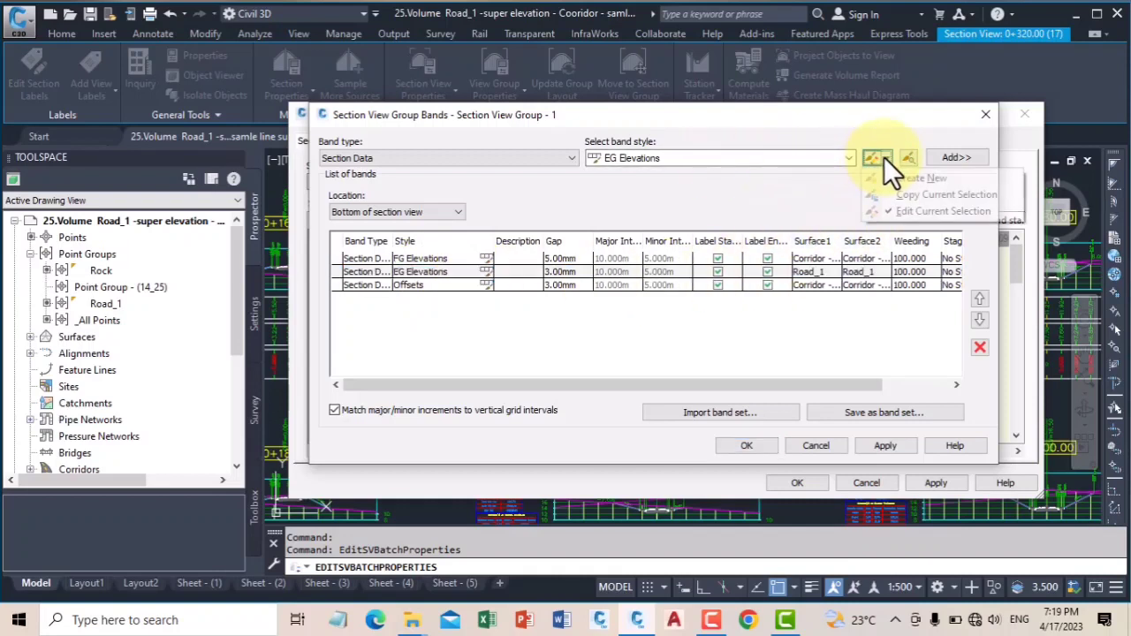
left_click(900, 194)
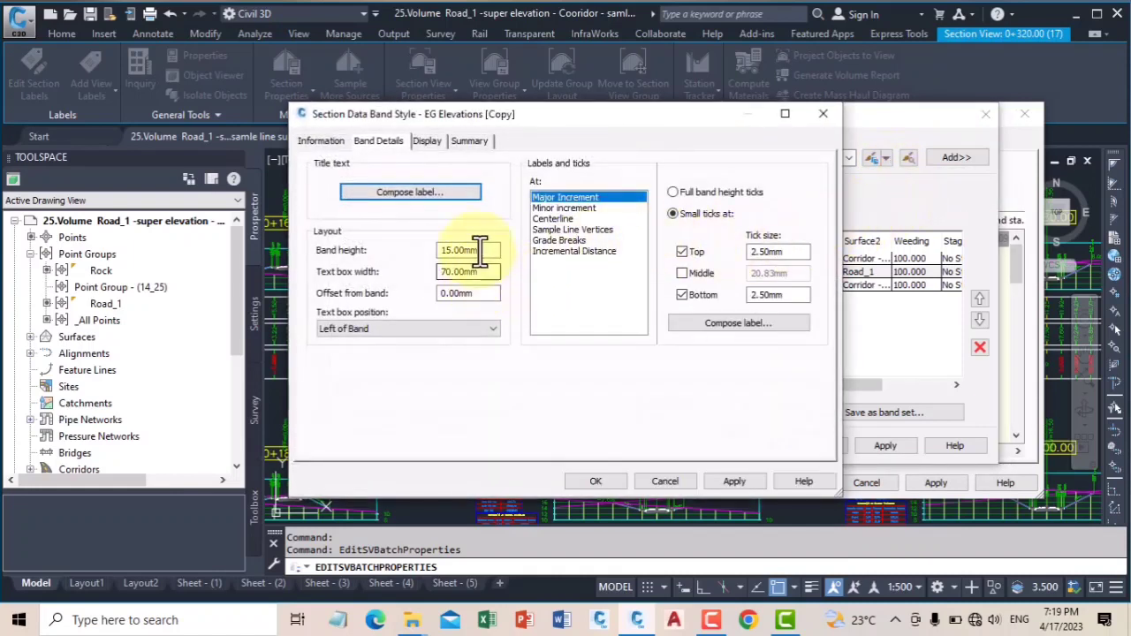
left_click(329, 142)
left_click_drag(413, 180, 291, 179)
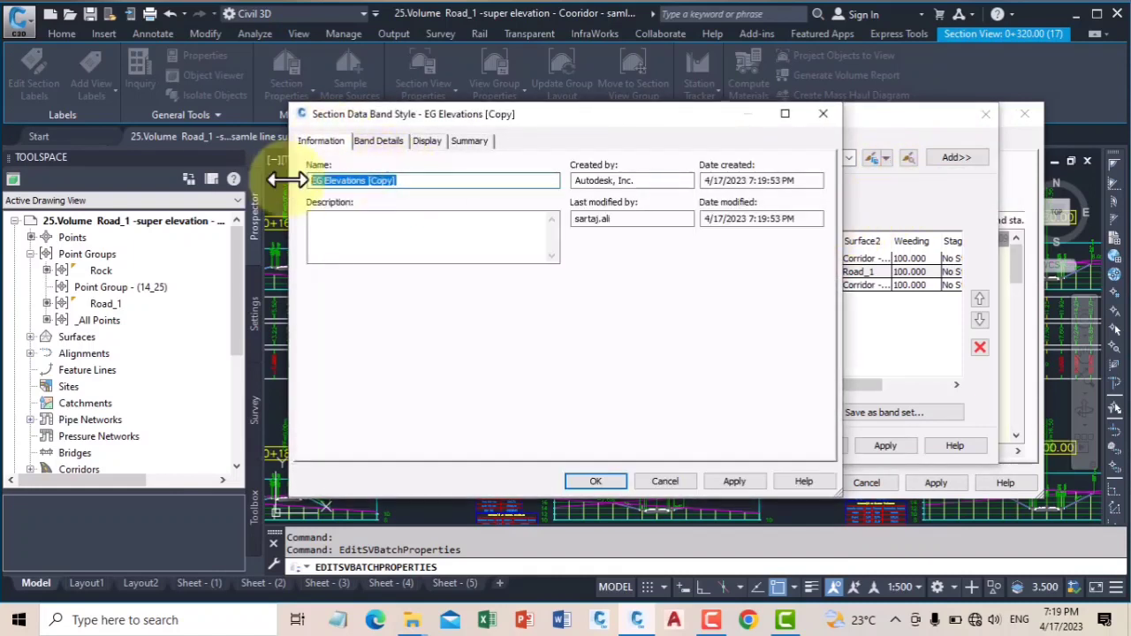
right_click(343, 181)
left_click(384, 252)
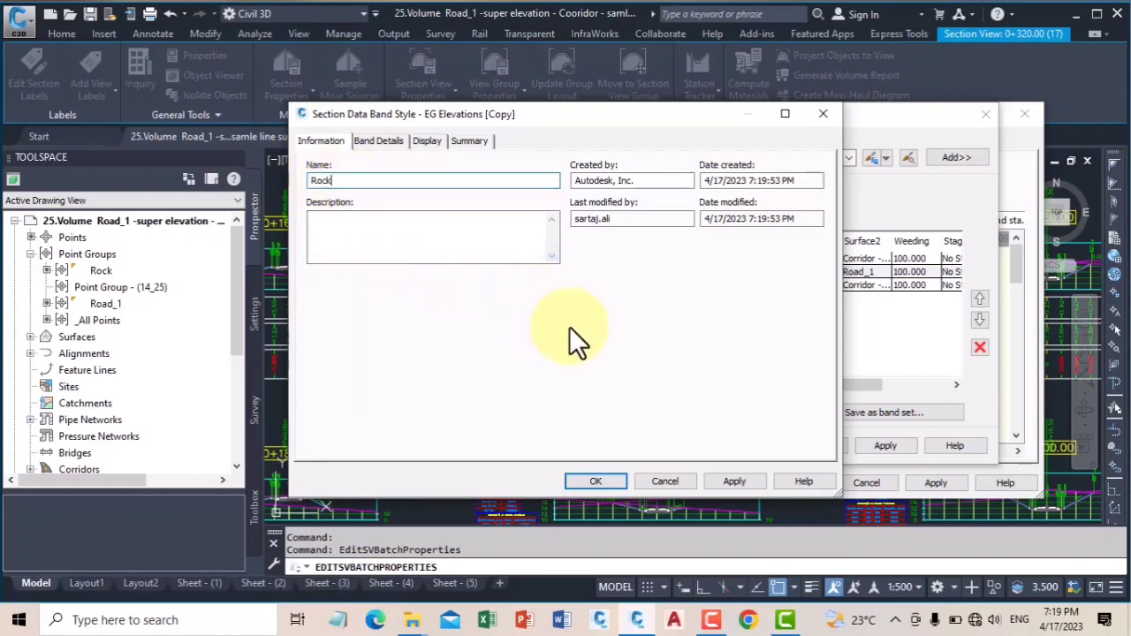
Set the color of Ticks at Major Increments in the Rock band style to 30 and save the style.
left_click(424, 143)
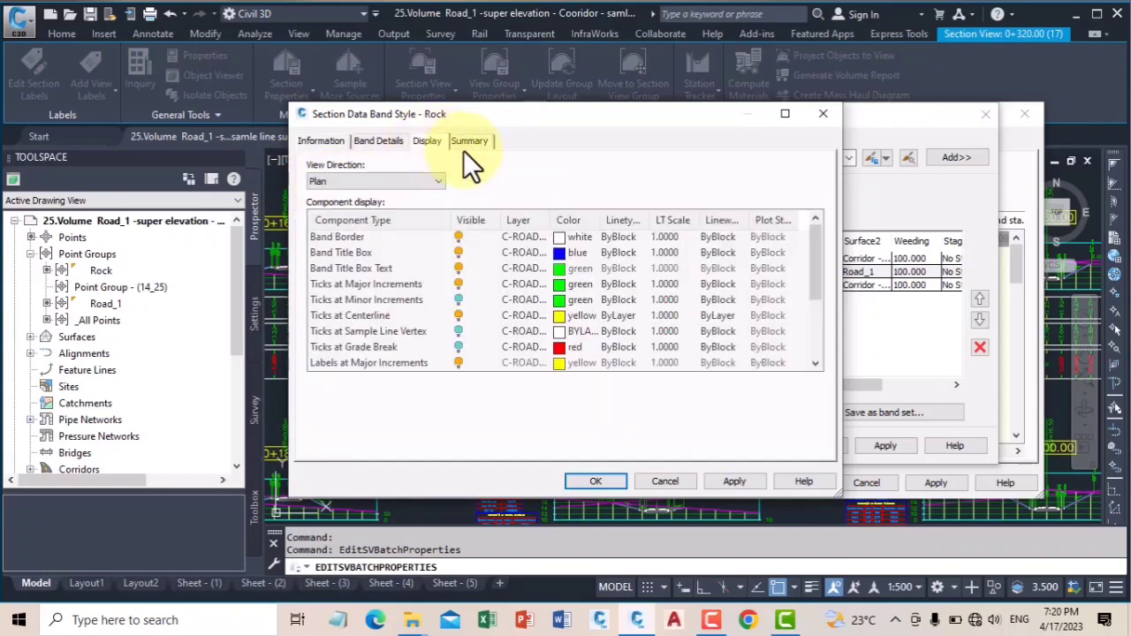
left_click(395, 285)
scroll(396, 289, "down", 1)
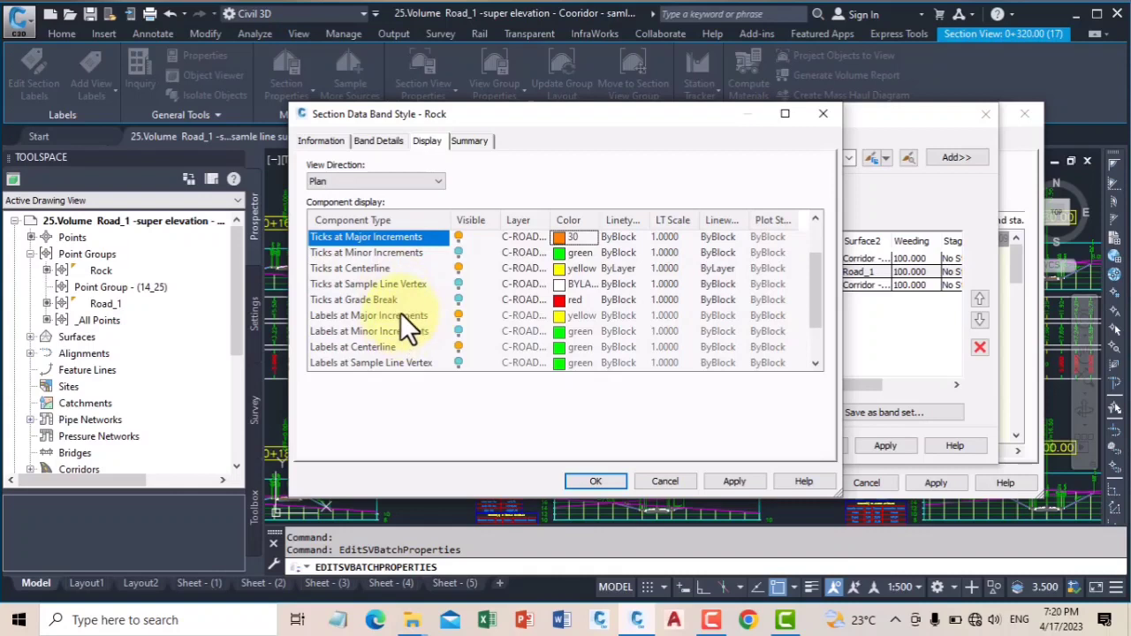
scroll(411, 306, "up", 1)
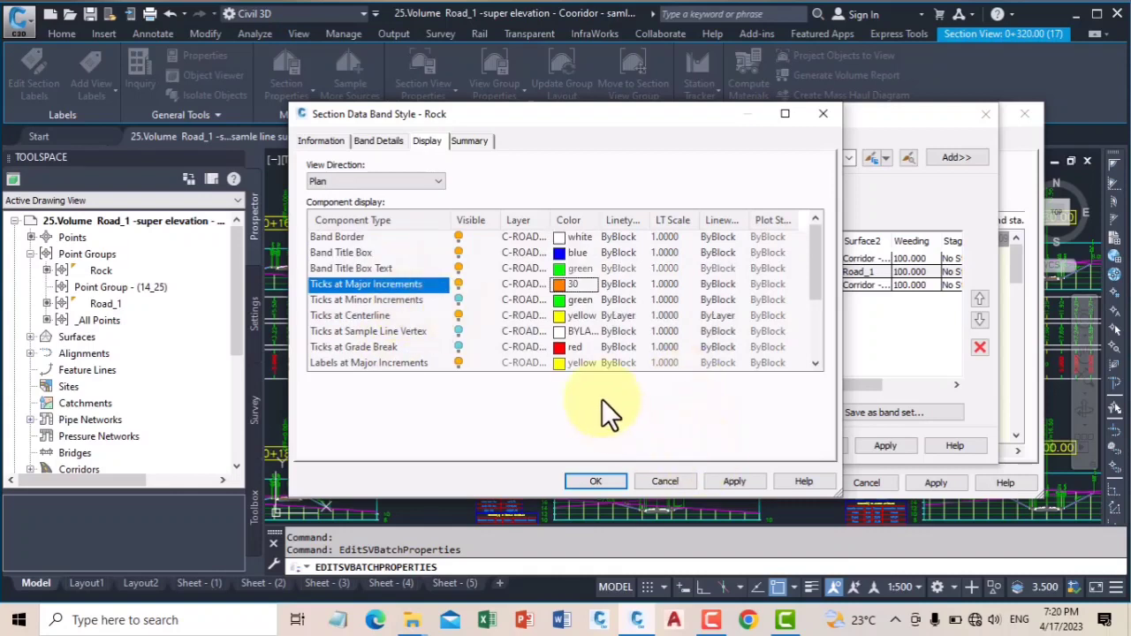
left_click(602, 478)
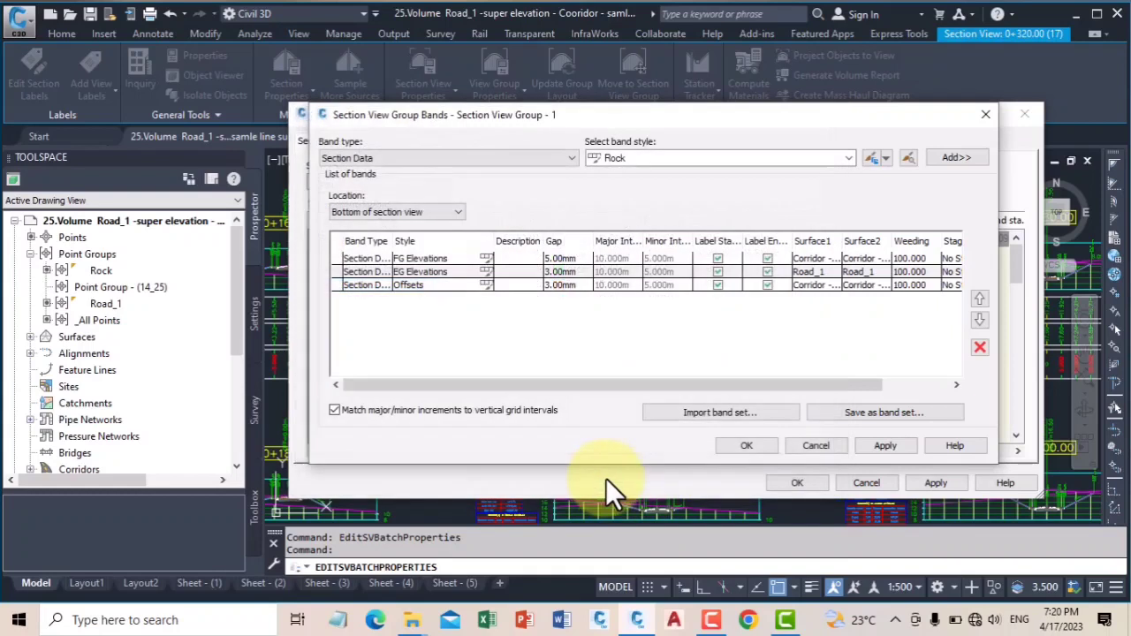
left_click(875, 448)
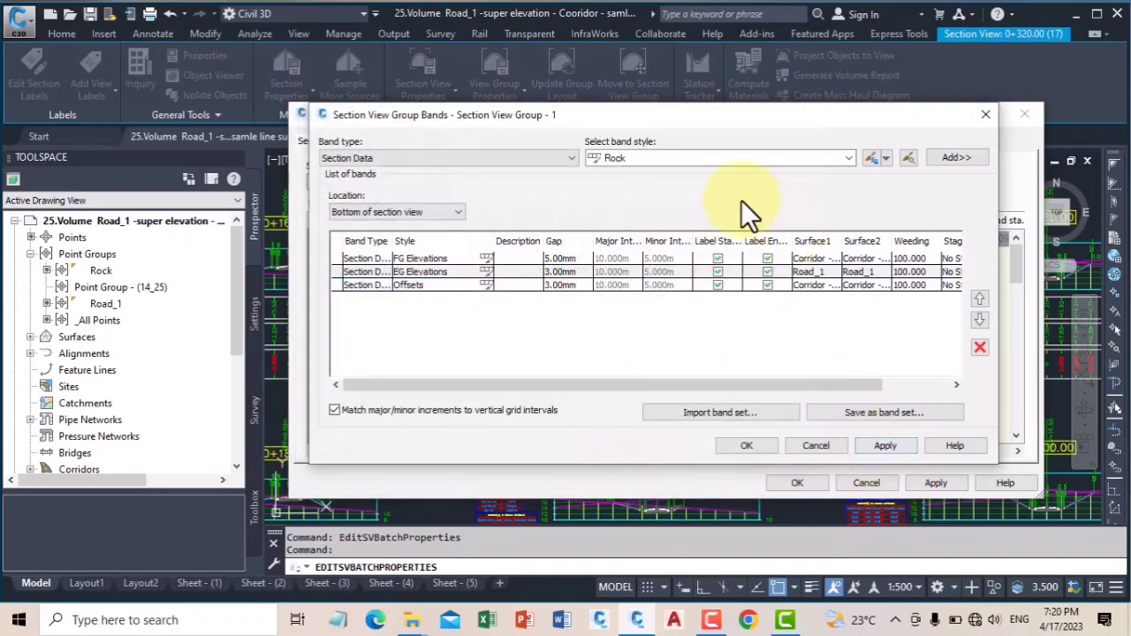
Add a Rock band with Rock as both Surface1 and Surface2, and move it above the Offsets band.
left_click(962, 158)
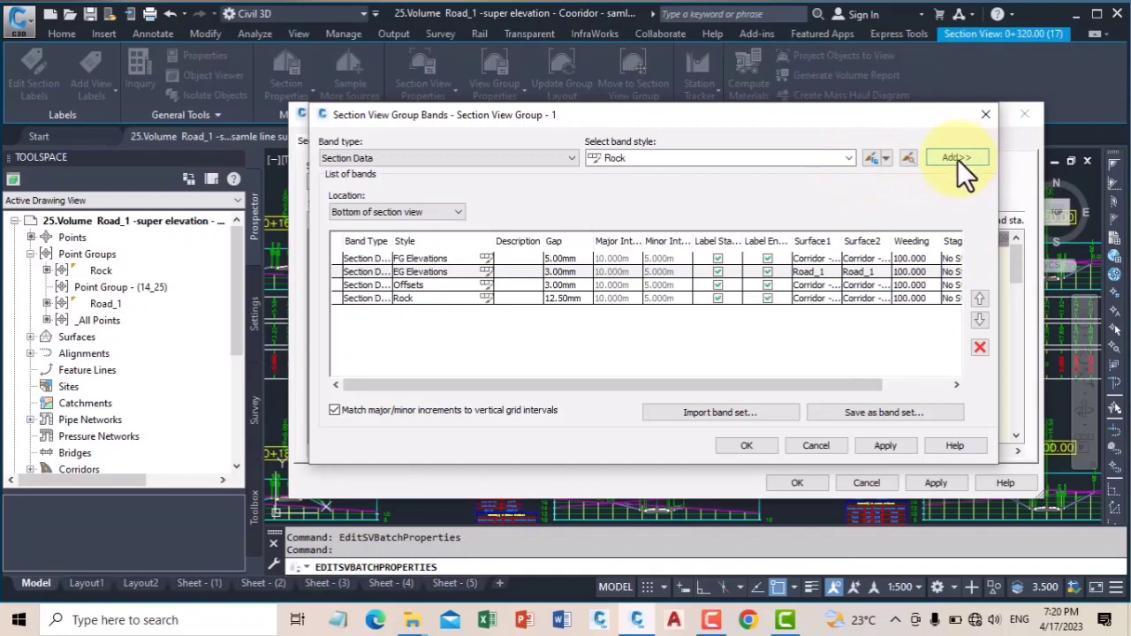
left_click(815, 298)
left_click(816, 298)
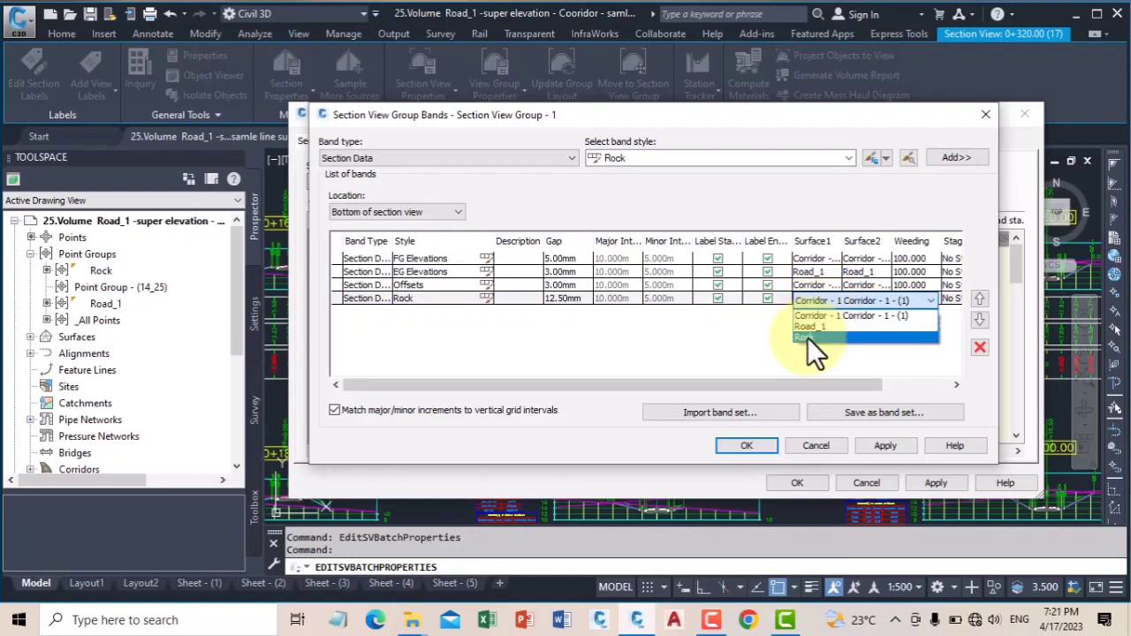
left_click(809, 336)
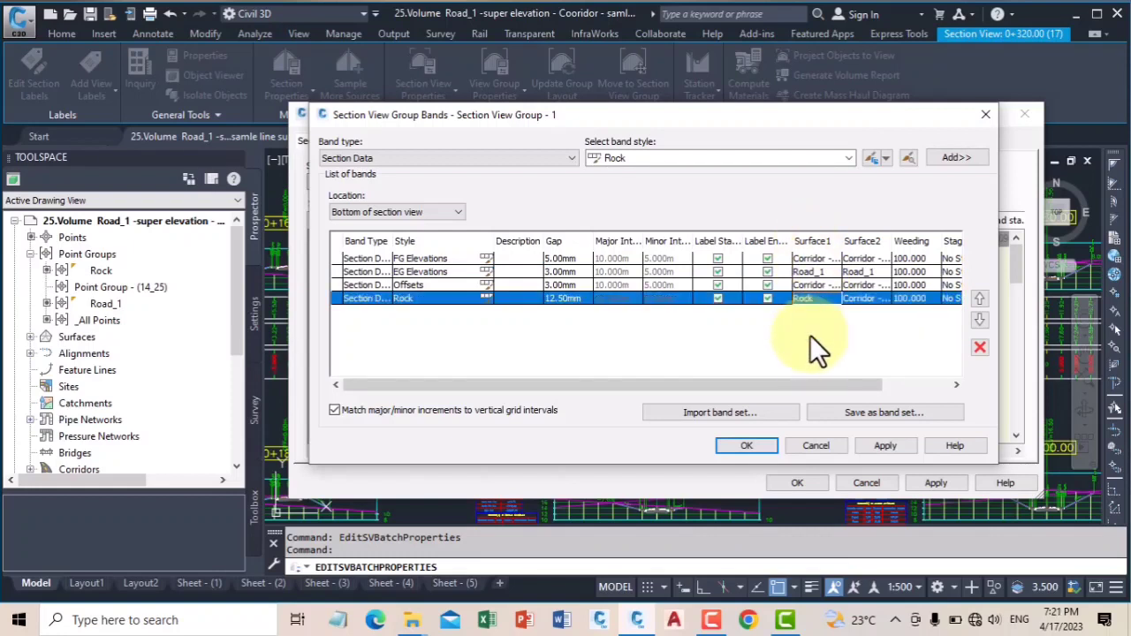
left_click(865, 301)
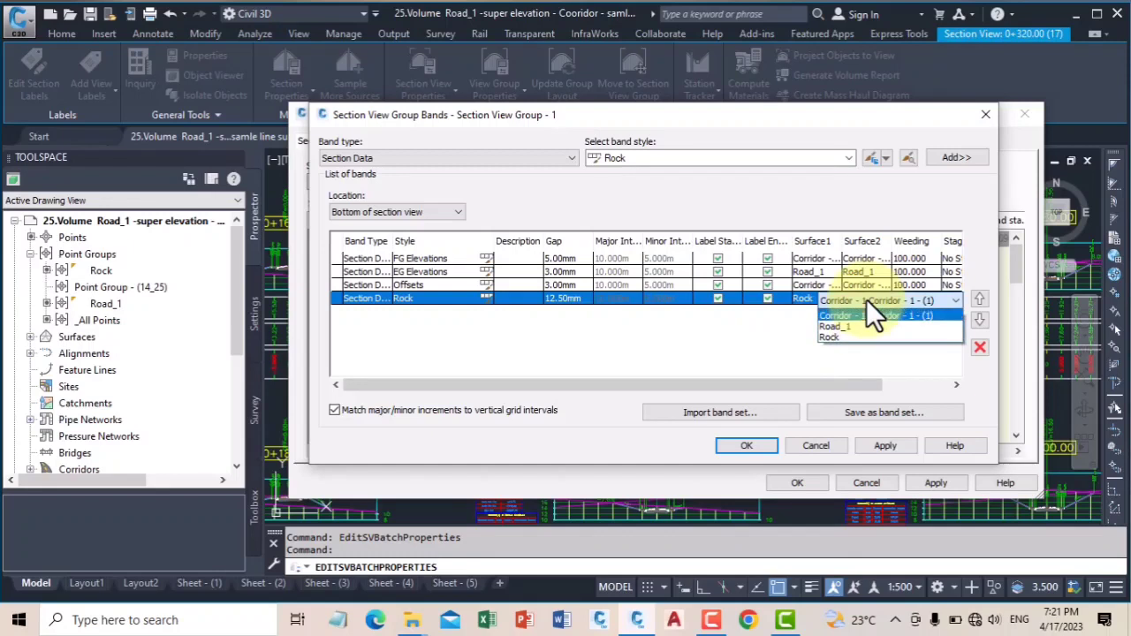
left_click(830, 337)
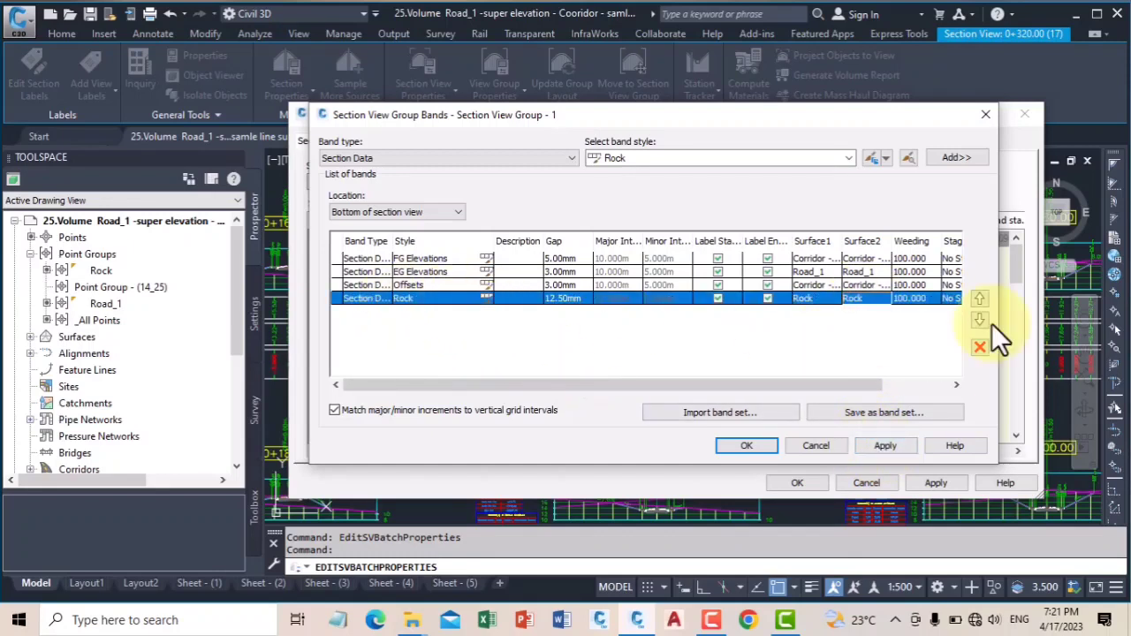
left_click(978, 300)
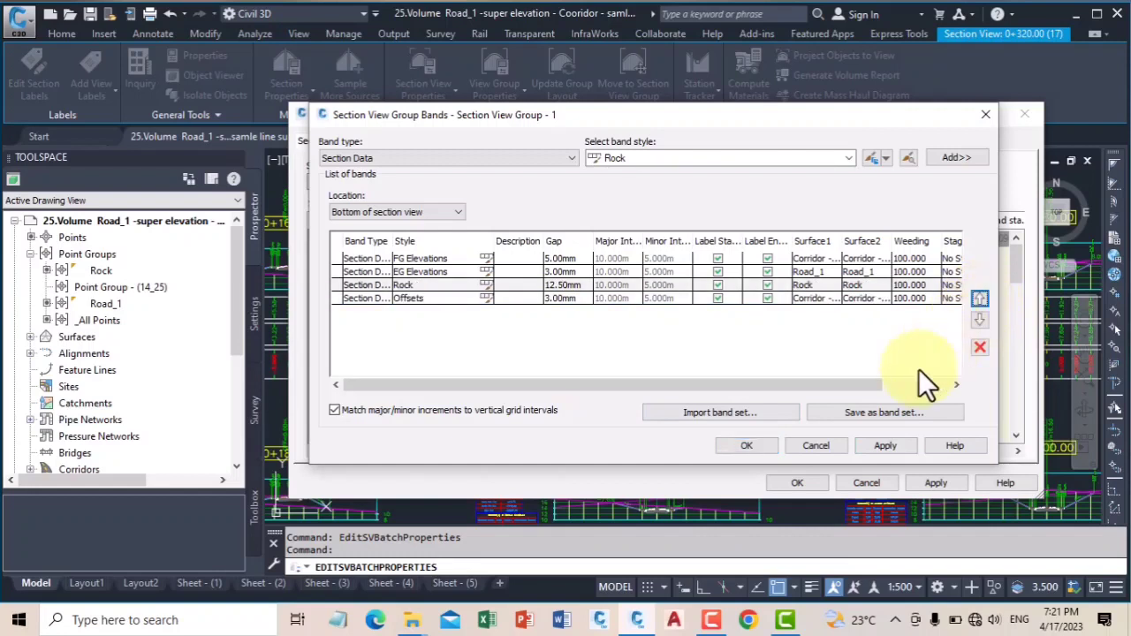
Change the title text of the Rock band style to "Rock" and save the style.
left_click(485, 284)
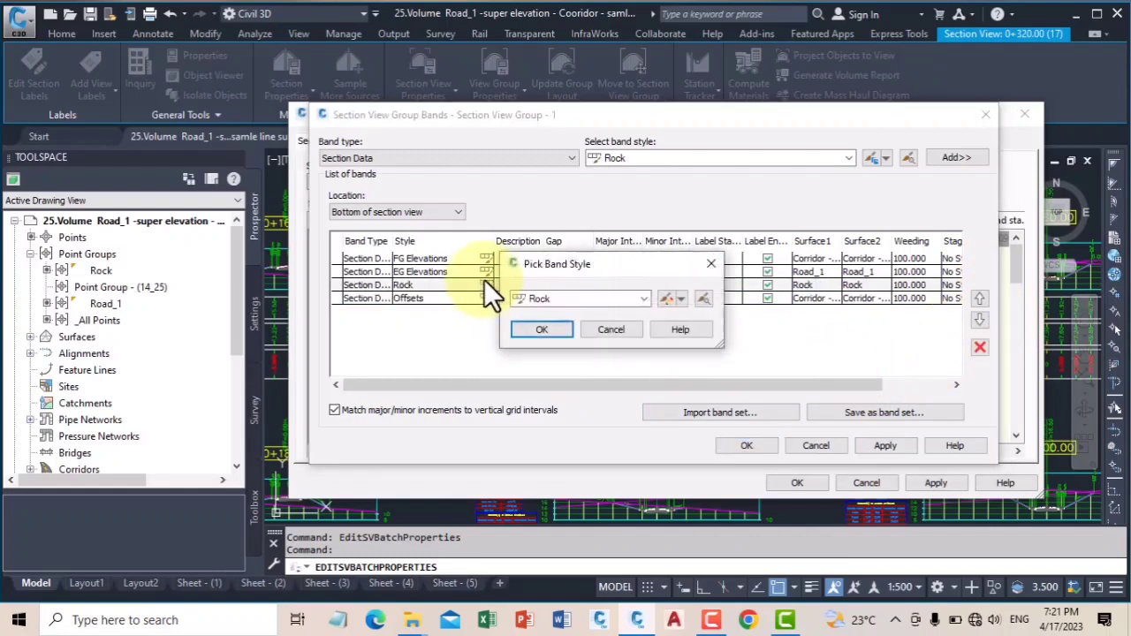
left_click(666, 299)
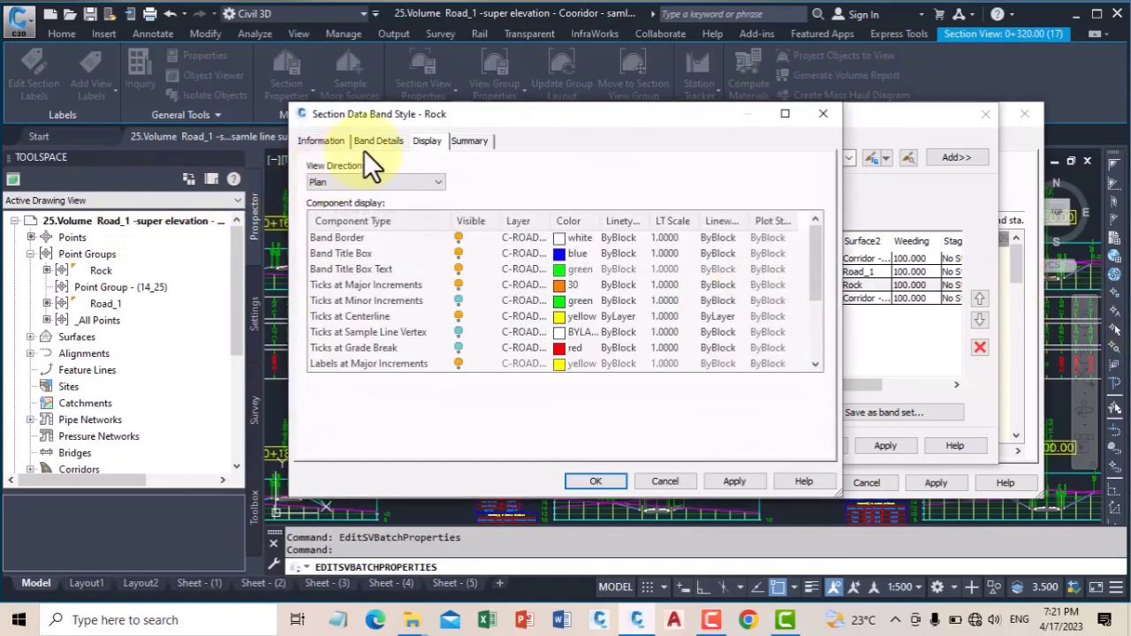
left_click(378, 143)
left_click(407, 191)
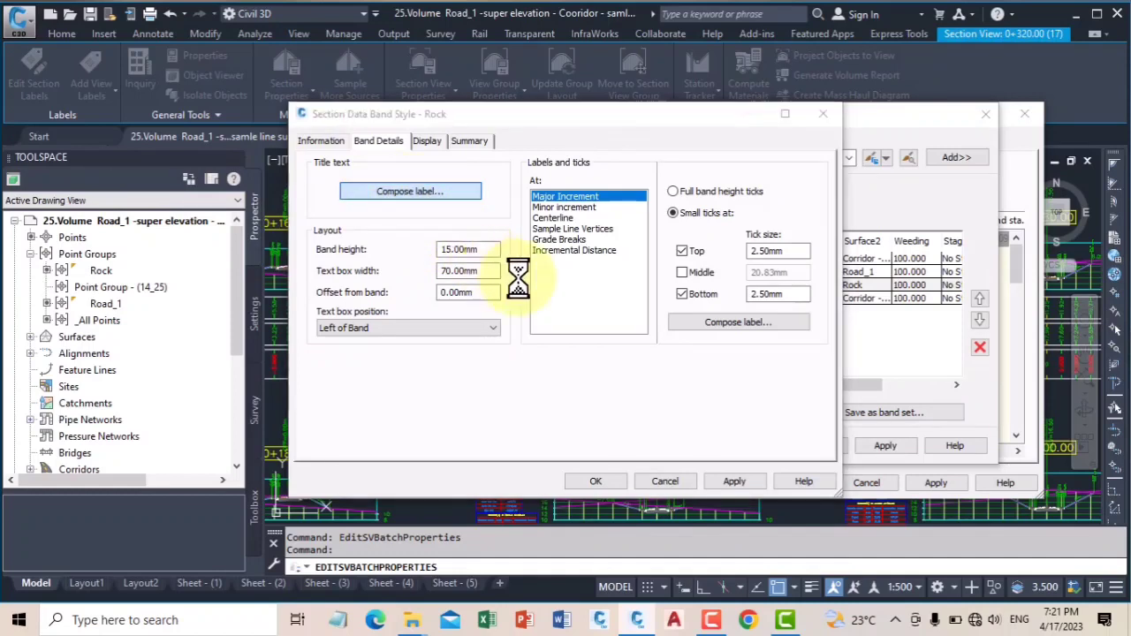
left_click(514, 361)
left_click(570, 362)
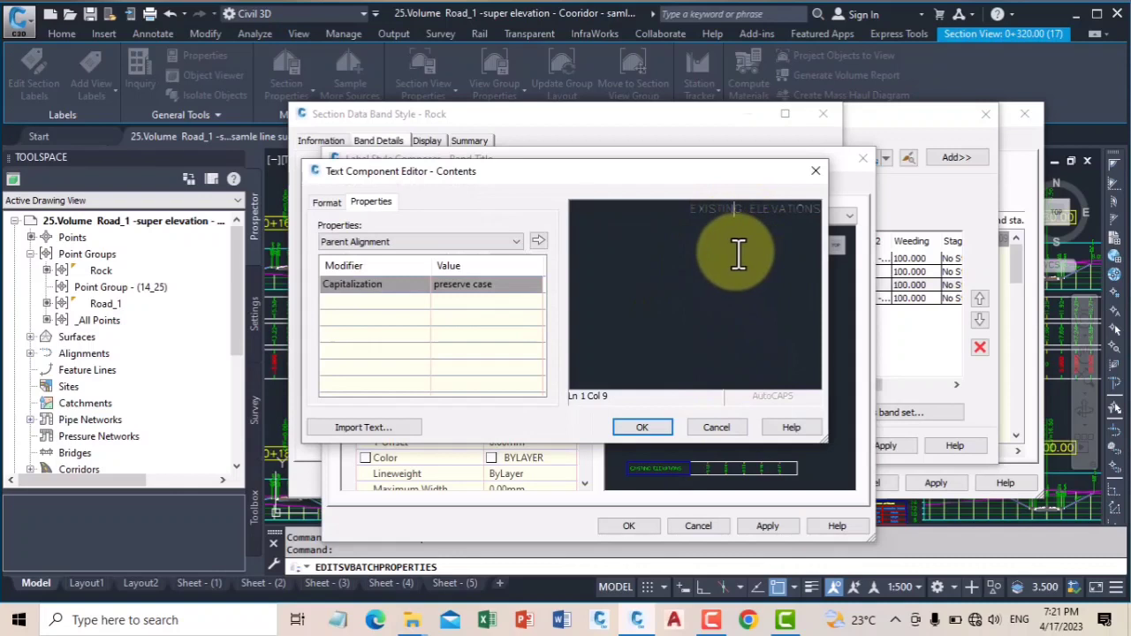
triple_click(735, 251)
right_click(700, 210)
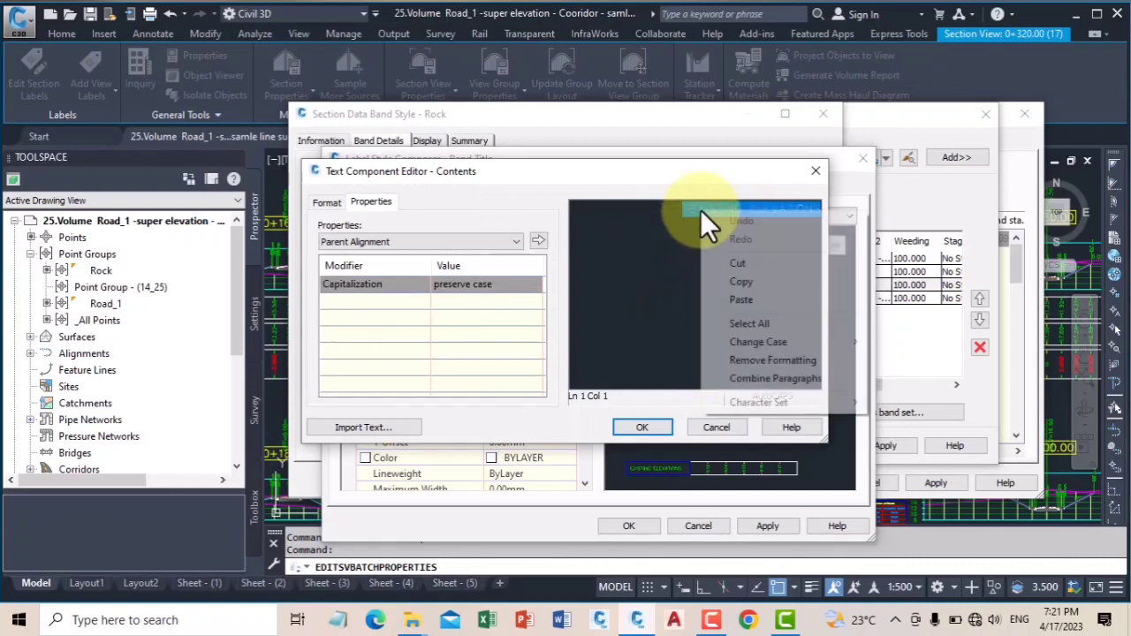
left_click(744, 301)
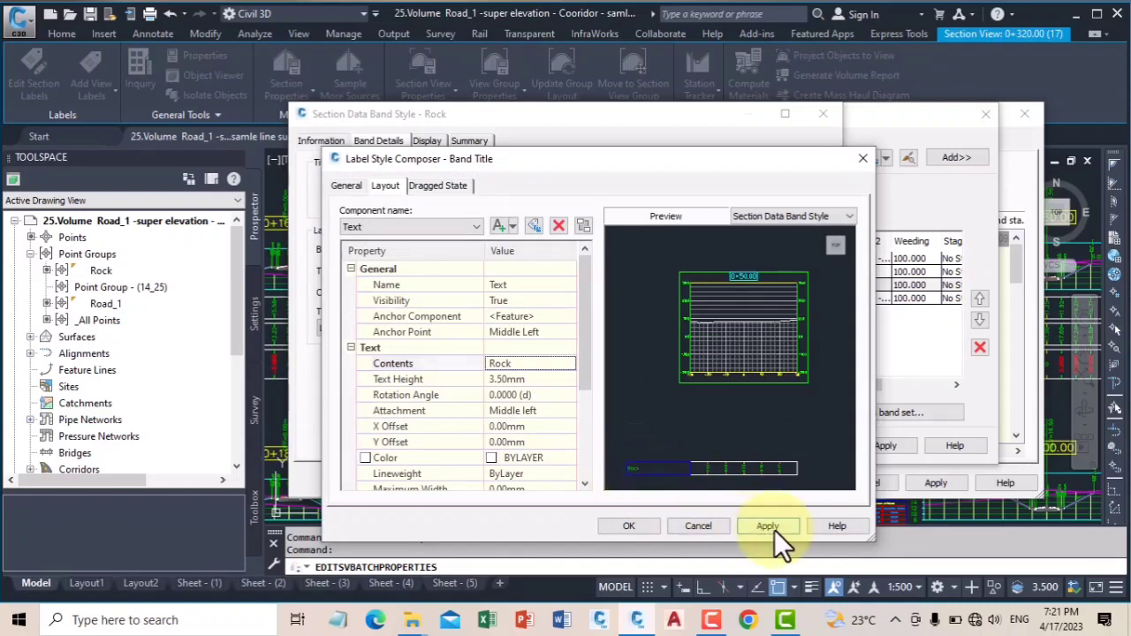
left_click(633, 526)
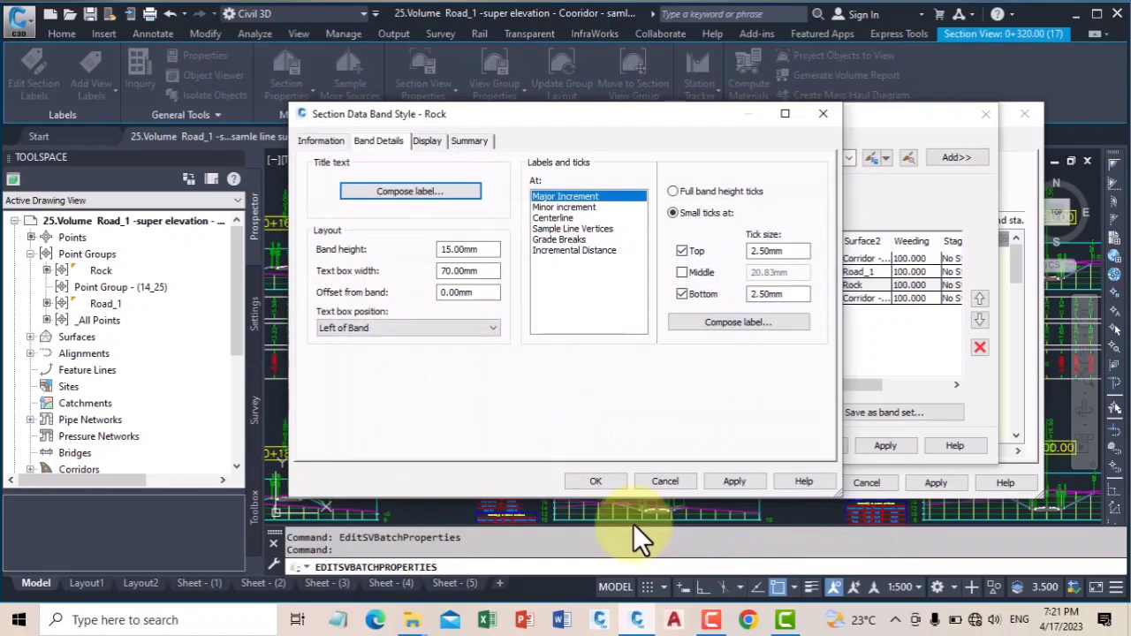
left_click(728, 481)
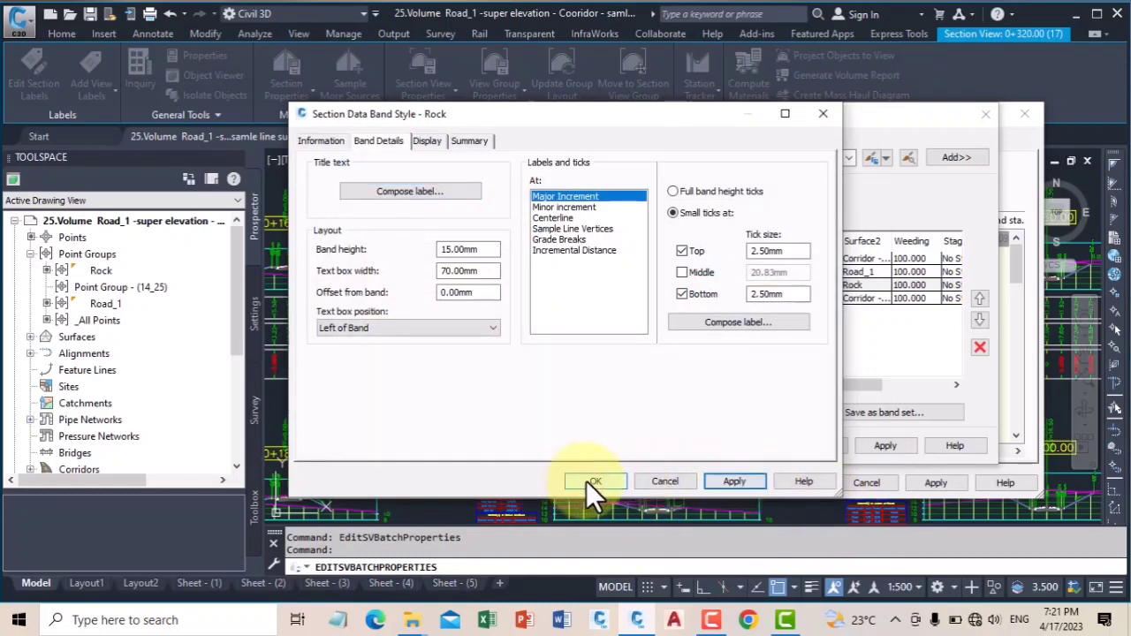
left_click(590, 481)
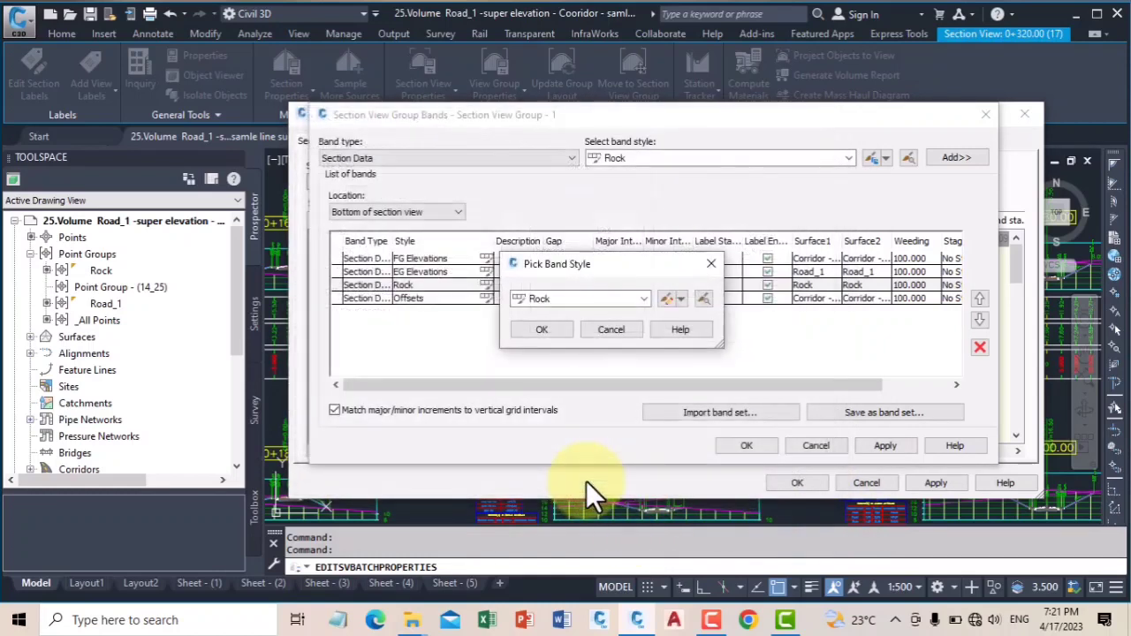
left_click(542, 329)
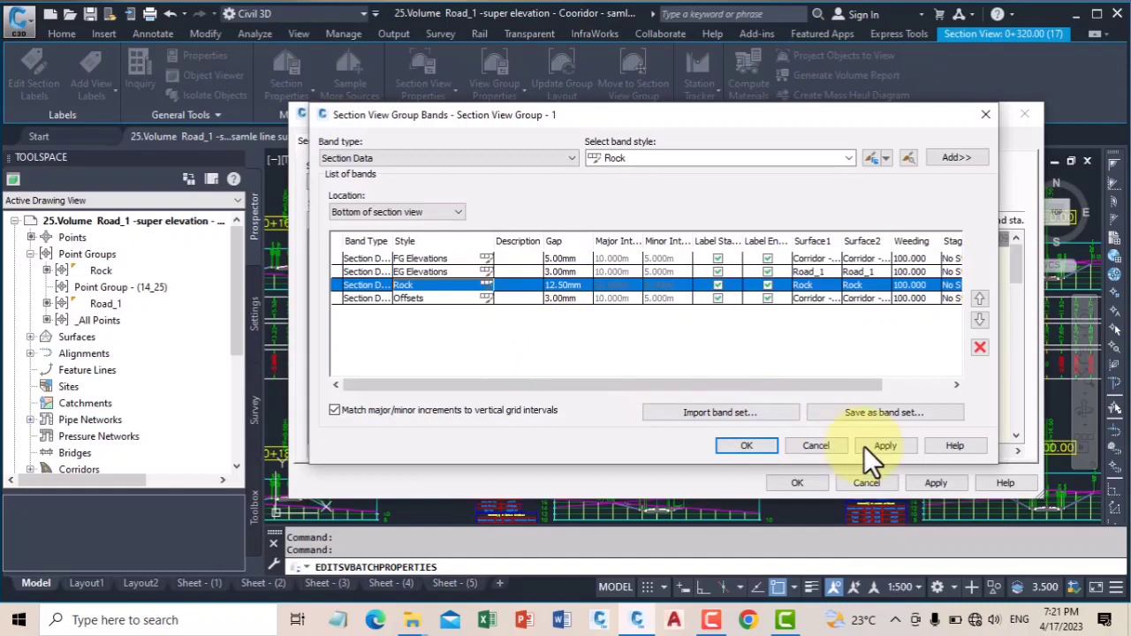
Apply the edited band set to Section View Group - 1 and close the group properties.
left_click(887, 445)
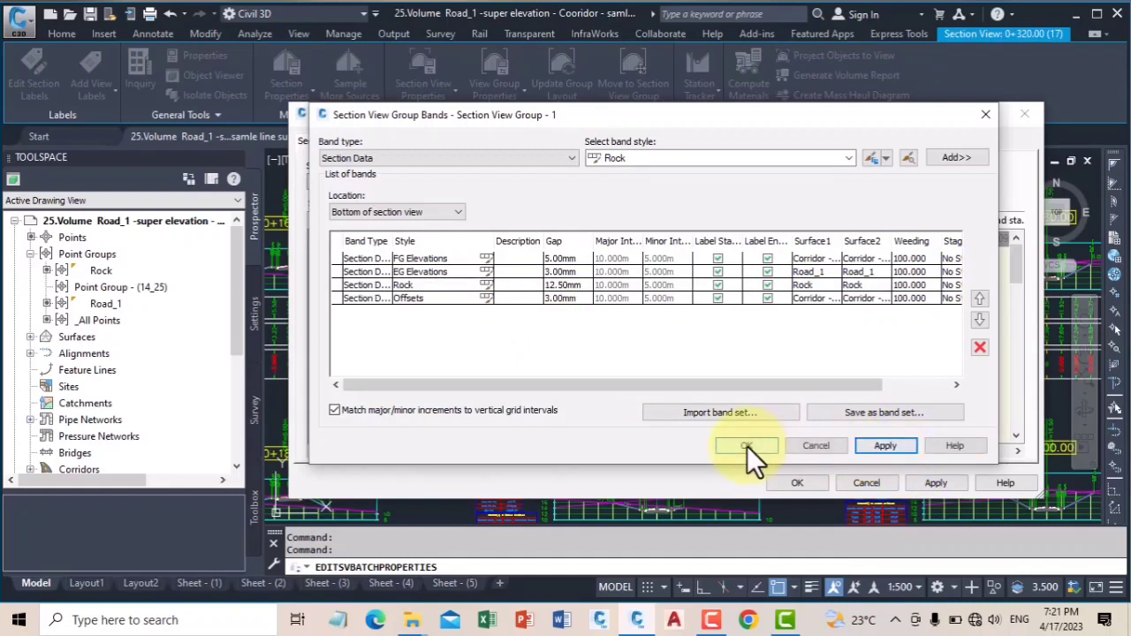
left_click(746, 445)
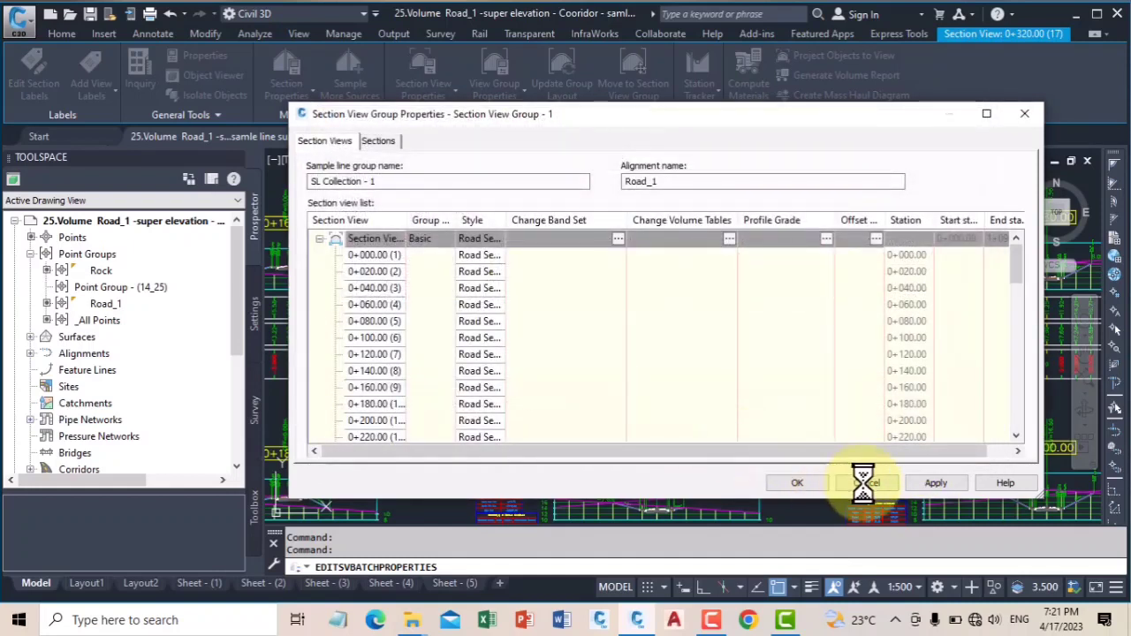
left_click(936, 482)
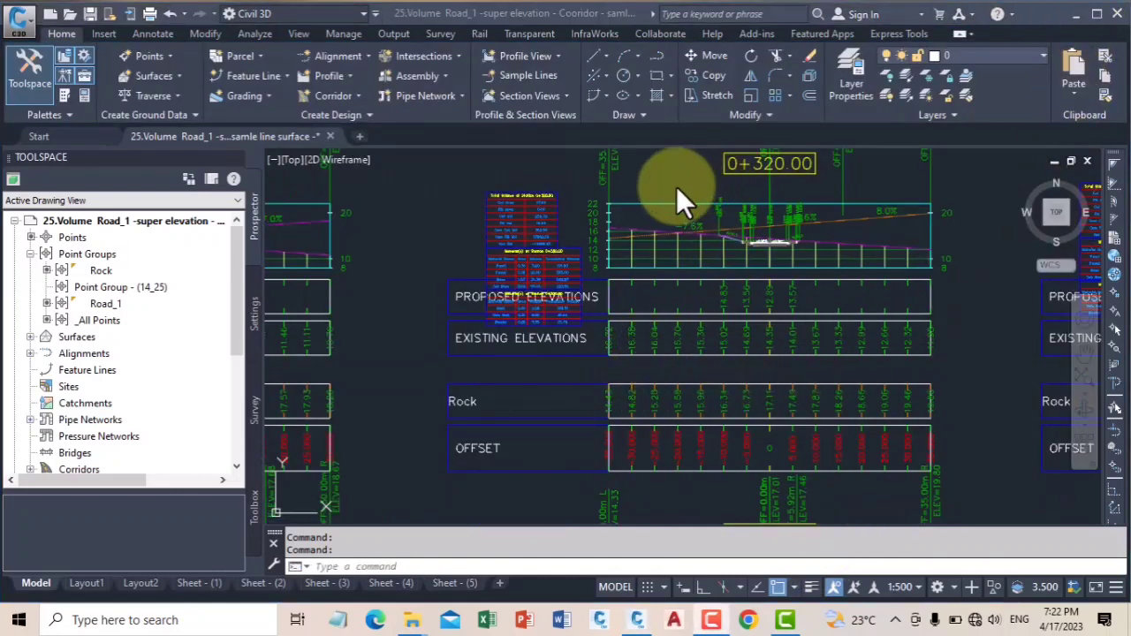
Set the gap of the Rock band in Section View Group - 1 to 3 mm and apply the change to the cross sections.
middle_click_drag(671, 183, 672, 207)
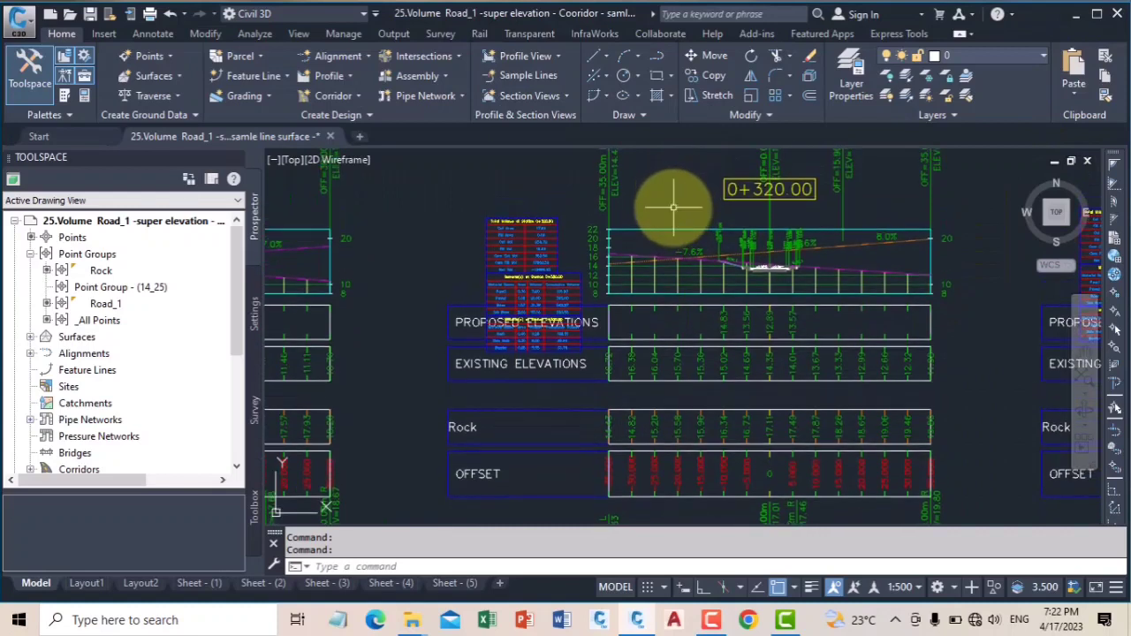
left_click(672, 205)
right_click(673, 204)
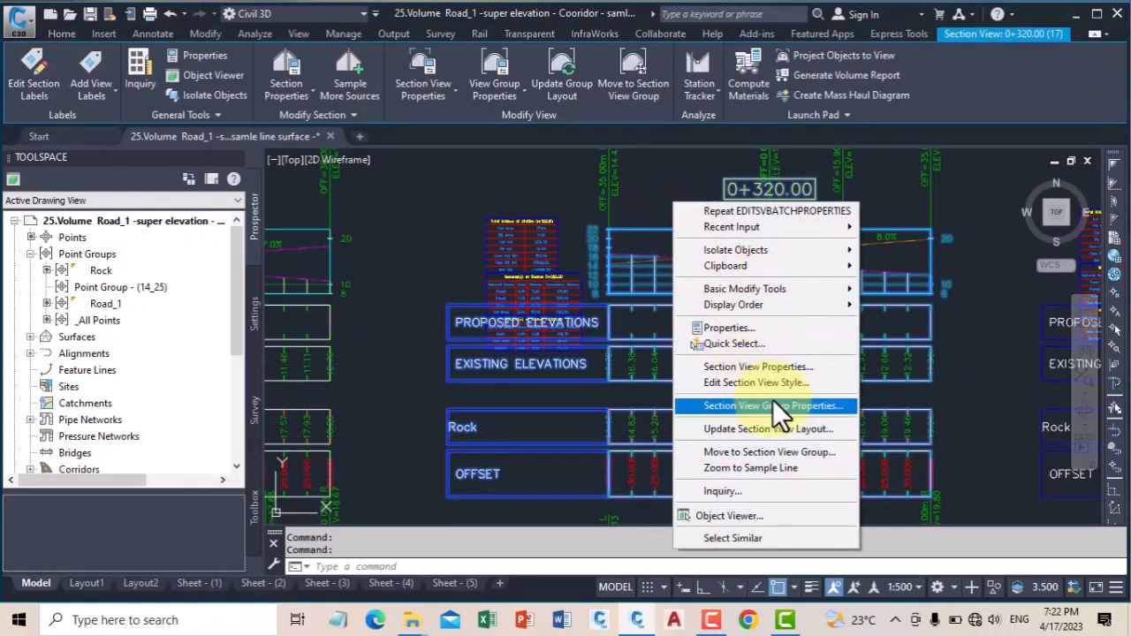
left_click(810, 403)
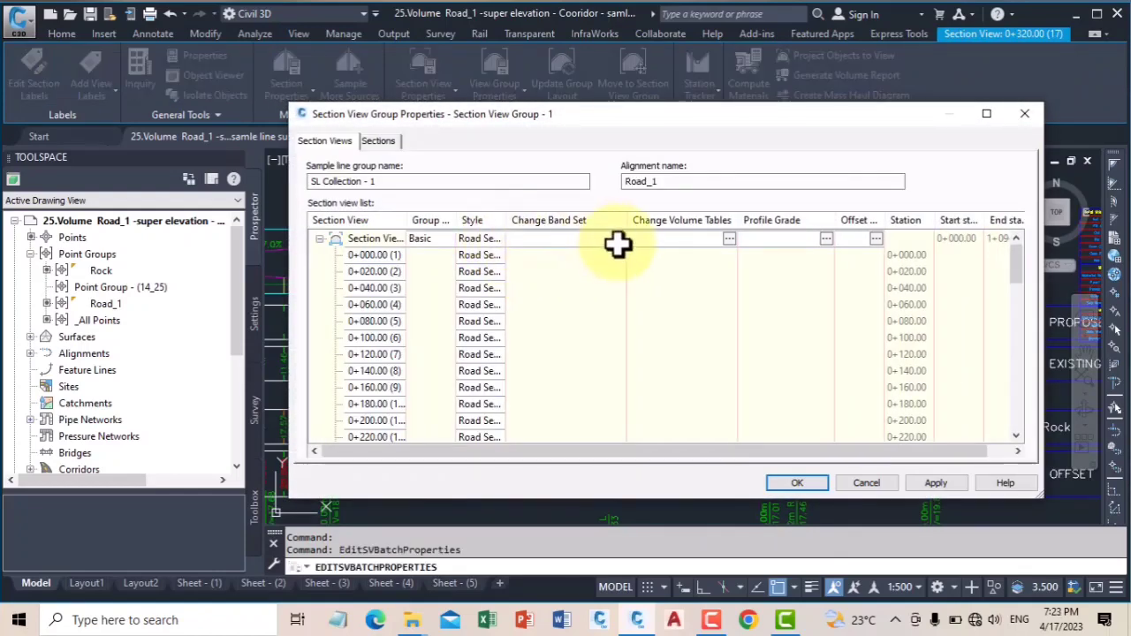
left_click(617, 242)
left_click(619, 242)
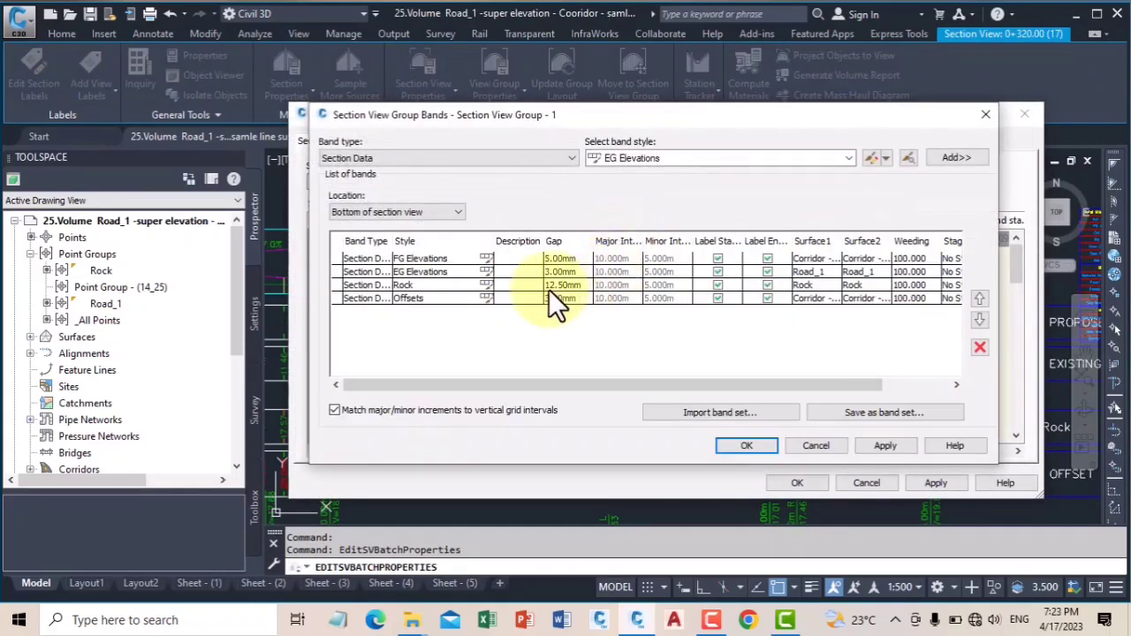
left_click(565, 285)
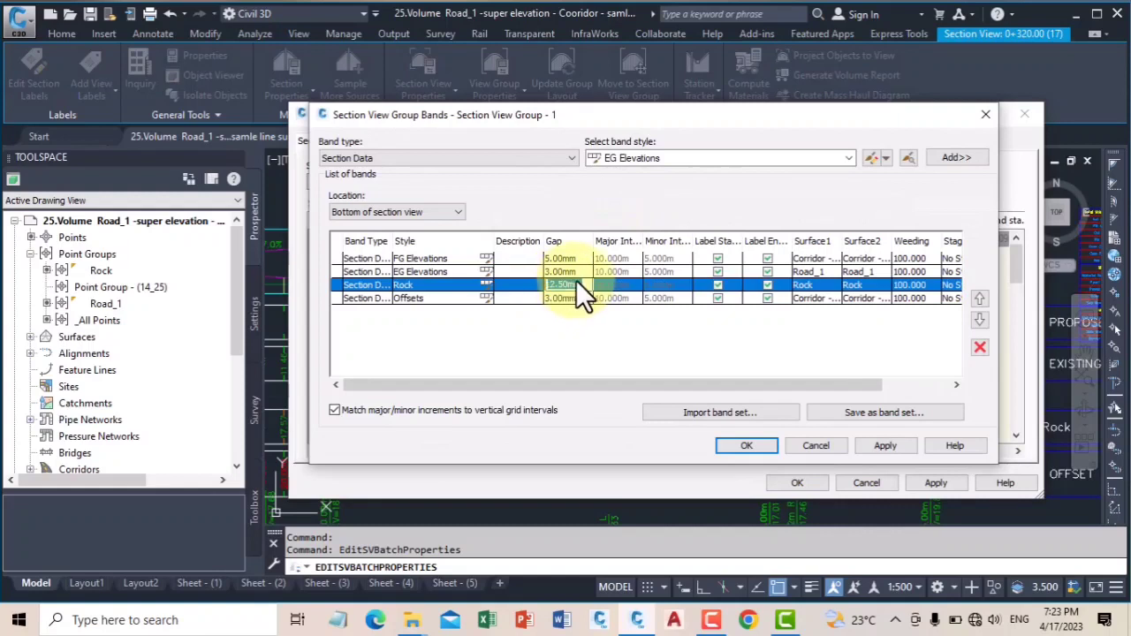
left_click(576, 282)
type("3")
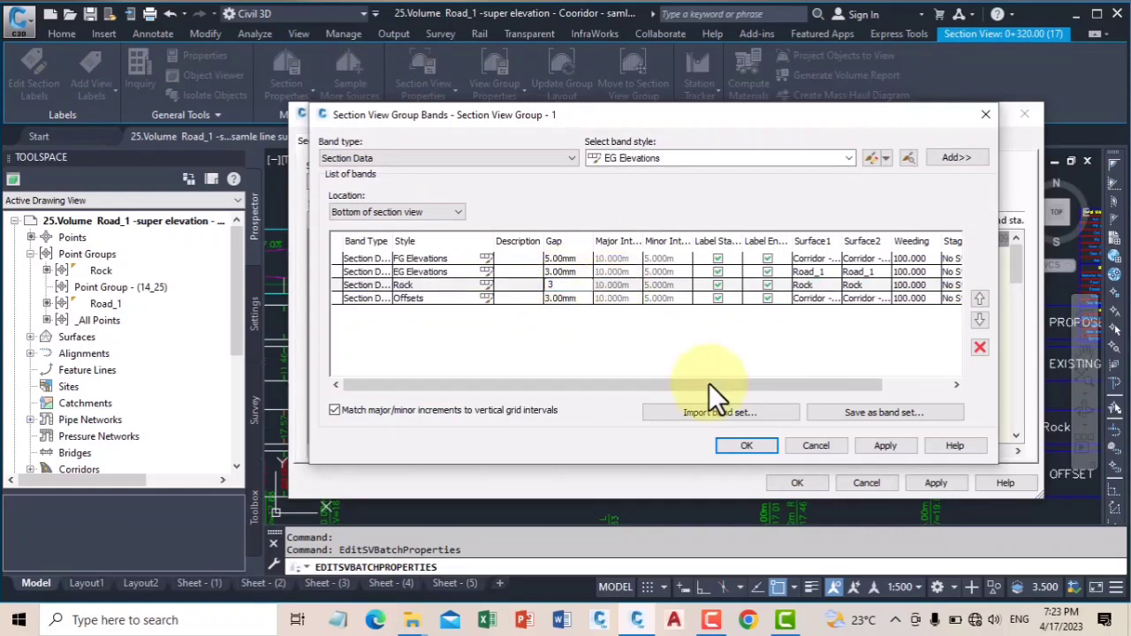
left_click(887, 443)
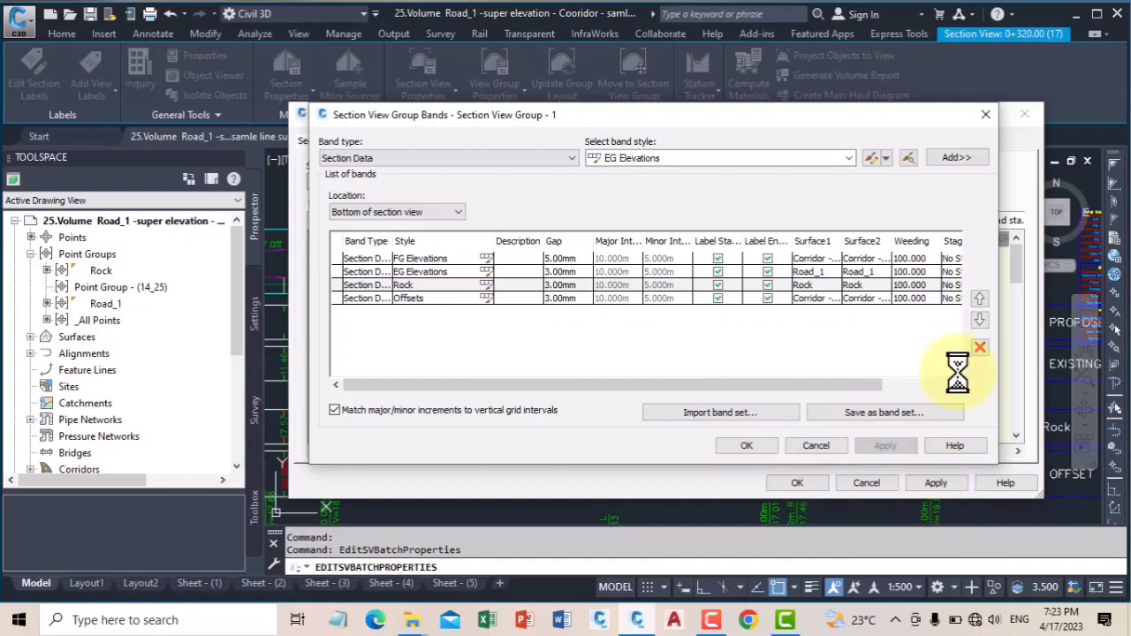
key("Escape")
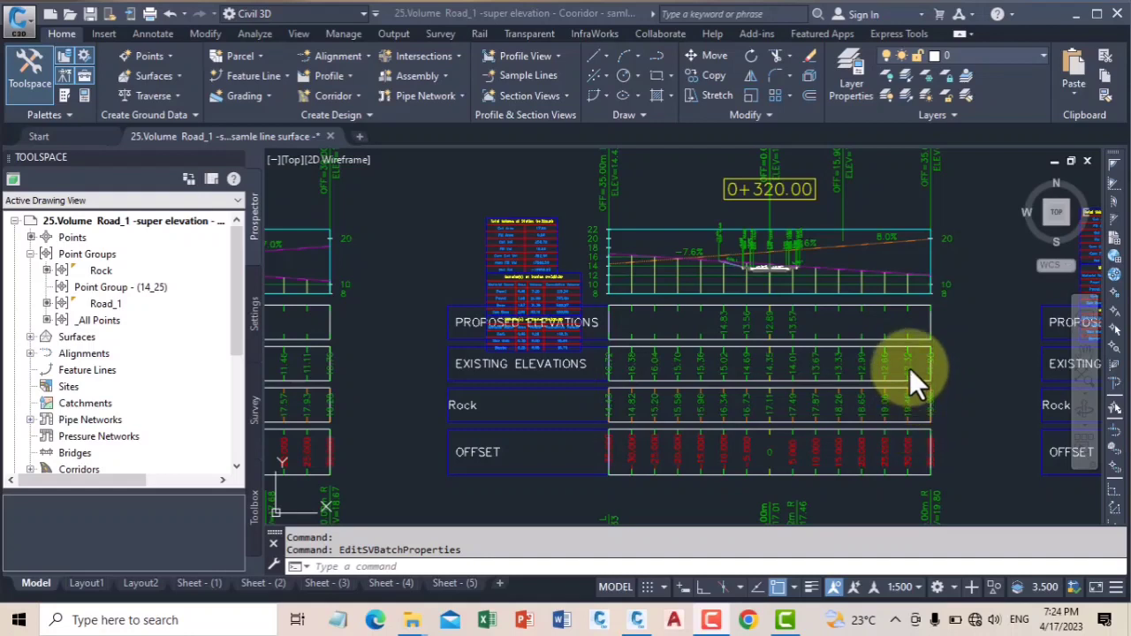
left_click(963, 365)
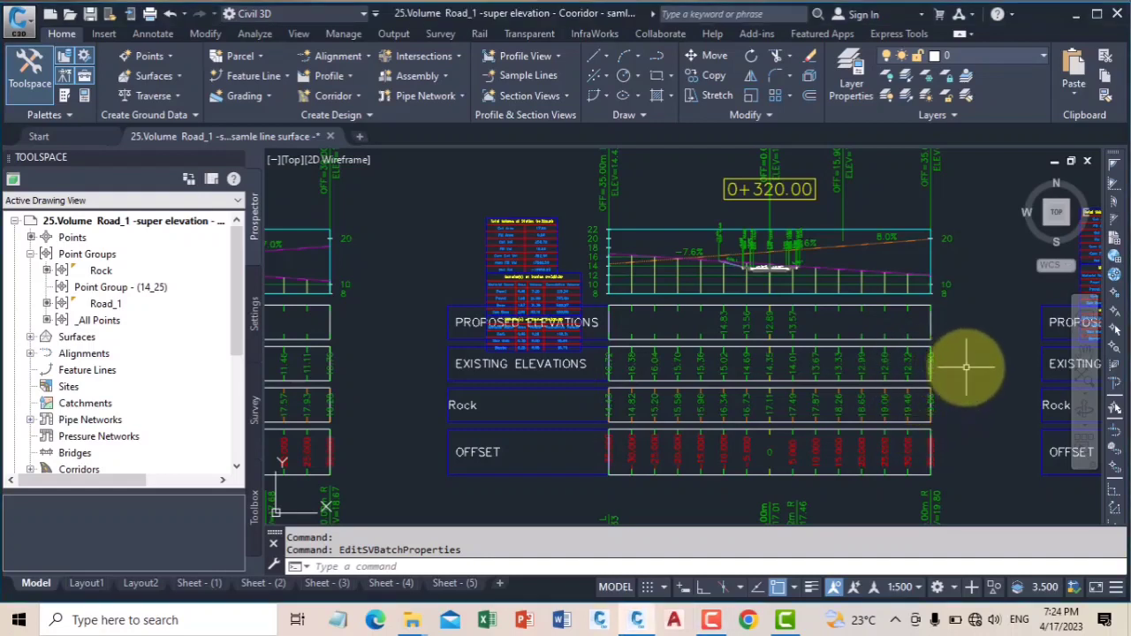
Open the band settings in the properties of the Design_Road_2 profile view.
scroll(969, 384, "down", 3)
scroll(896, 353, "up", 2)
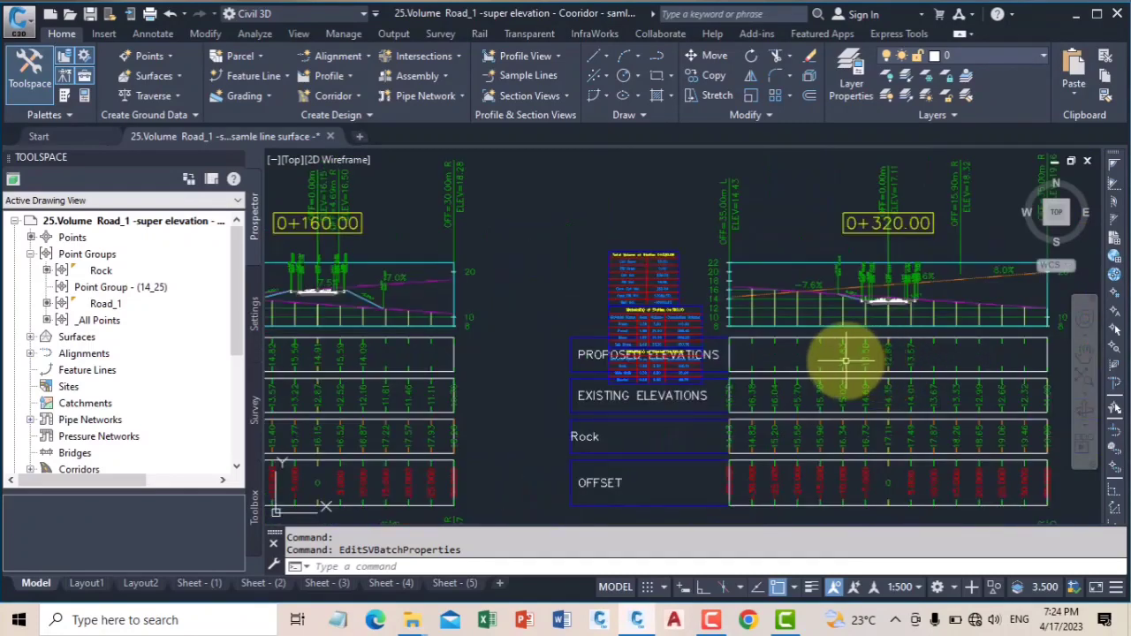
scroll(821, 364, "down", 2)
scroll(831, 450, "down", 2)
scroll(782, 338, "down", 2)
middle_click_drag(783, 338, 798, 505)
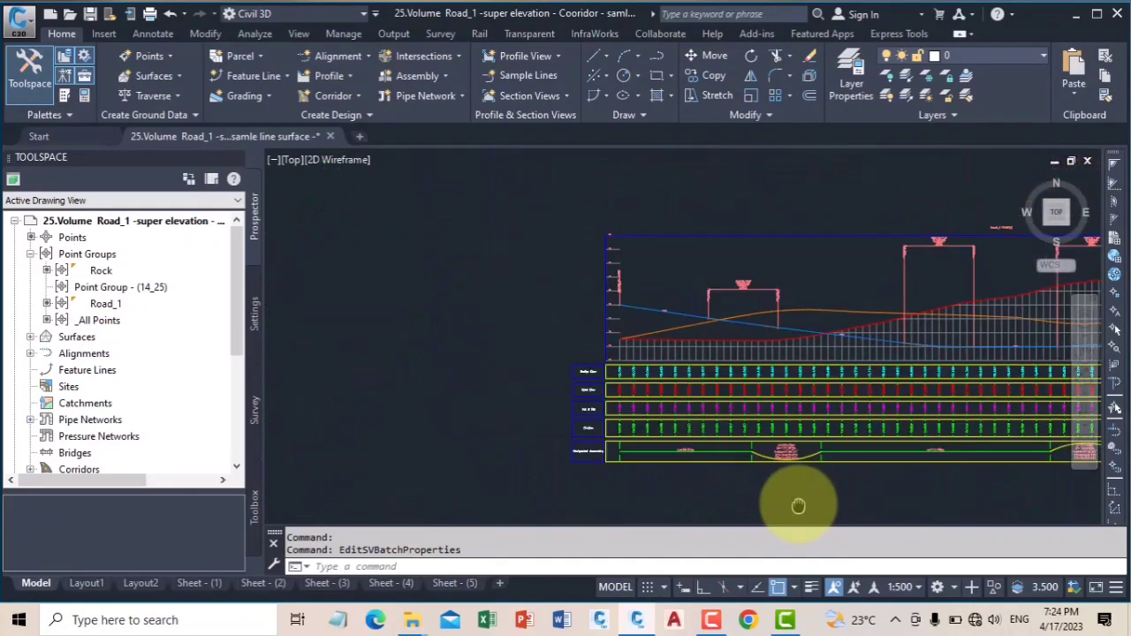
scroll(698, 376, "up", 2)
middle_click_drag(689, 374, 542, 273)
mouse_move(606, 308)
middle_mouse_down()
mouse_move(737, 326)
mouse_move(698, 352)
middle_mouse_up()
scroll(737, 320, "down", 2)
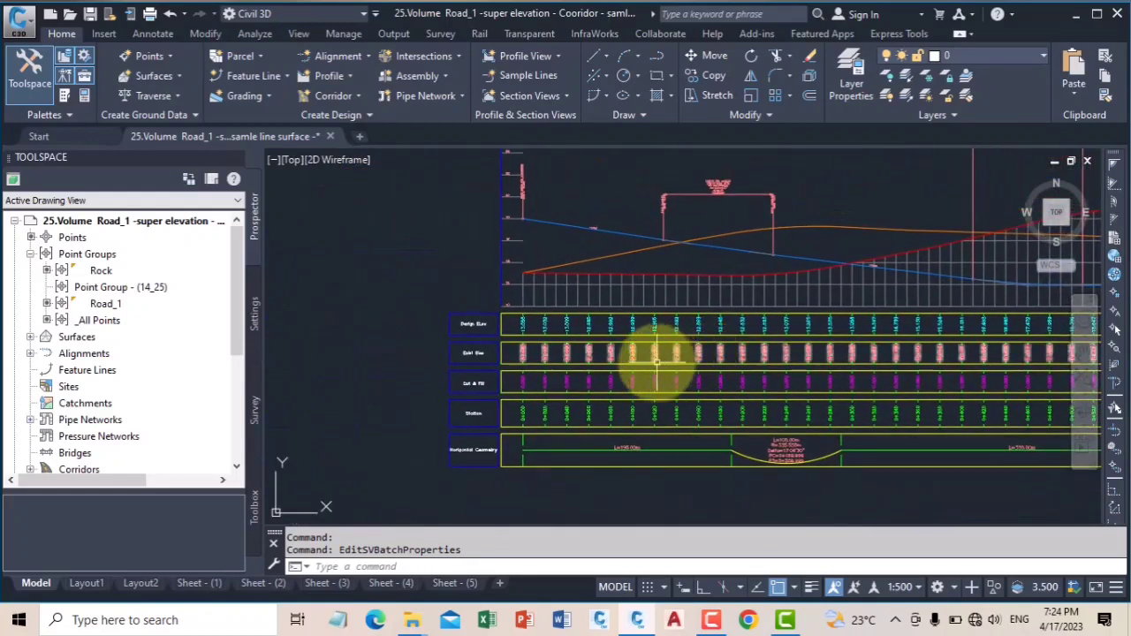
scroll(499, 382, "up", 2)
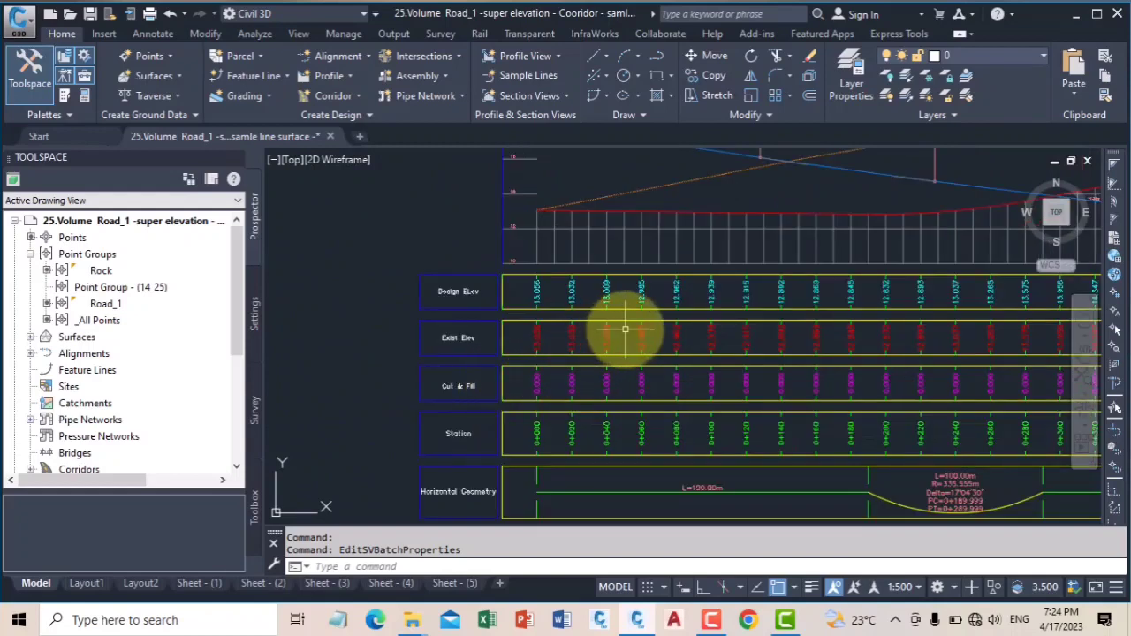
middle_click_drag(677, 320, 593, 354)
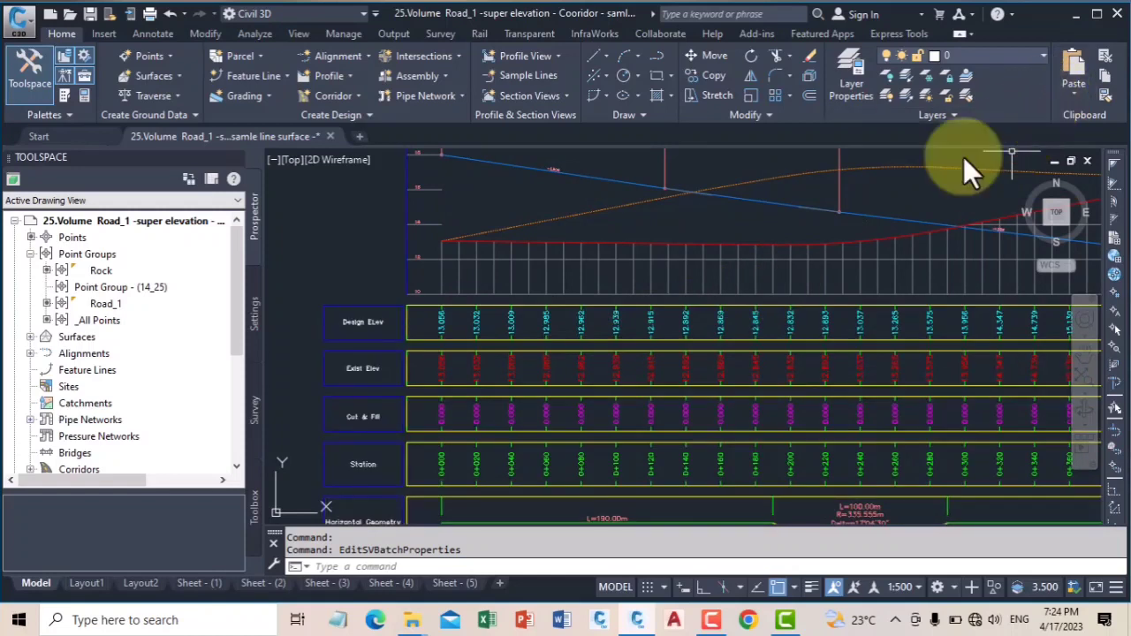
left_click(617, 343)
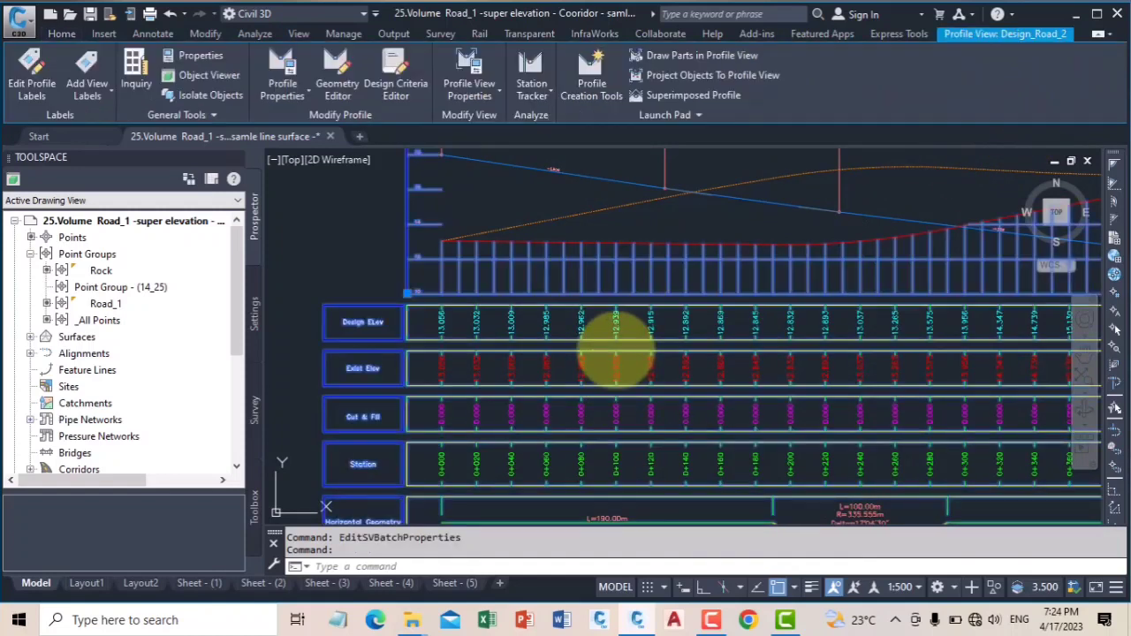
right_click(618, 349)
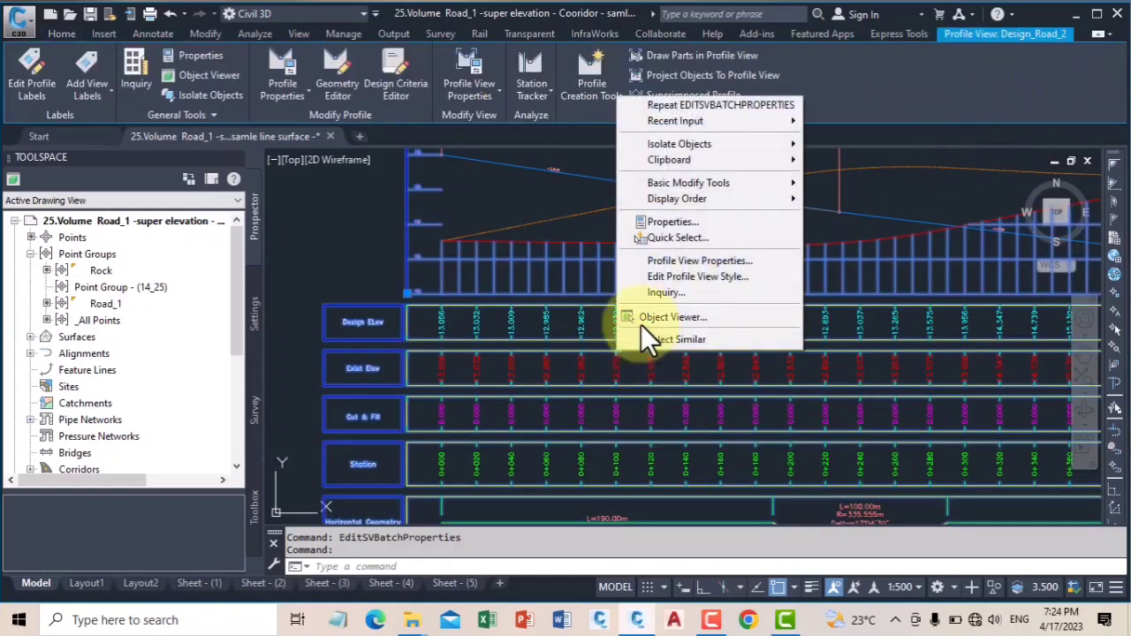
left_click(732, 259)
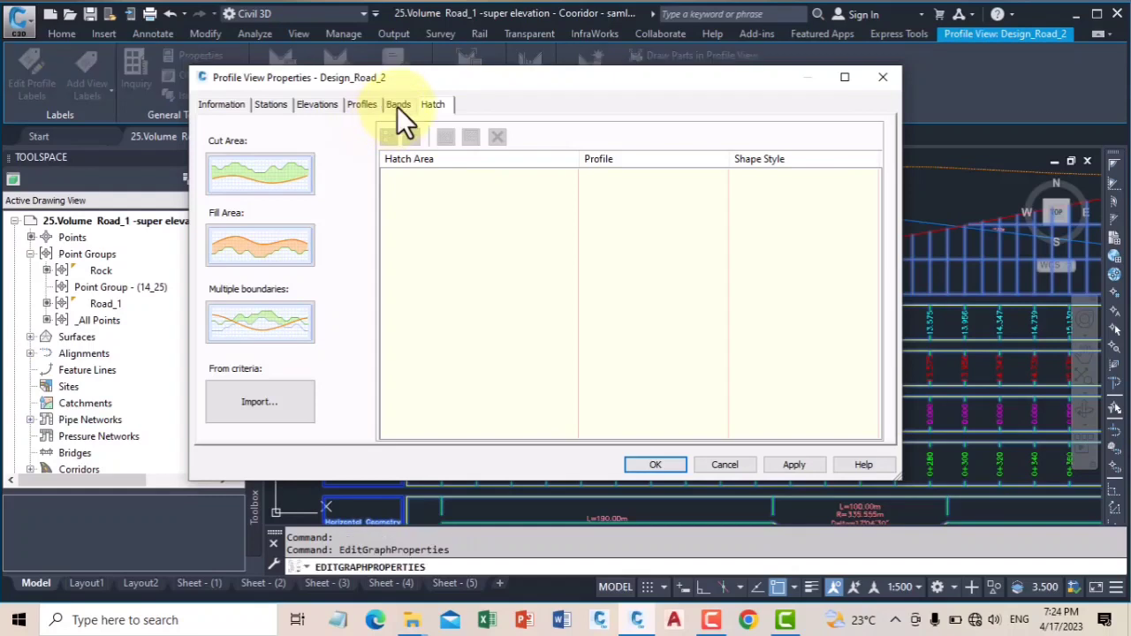
left_click(398, 104)
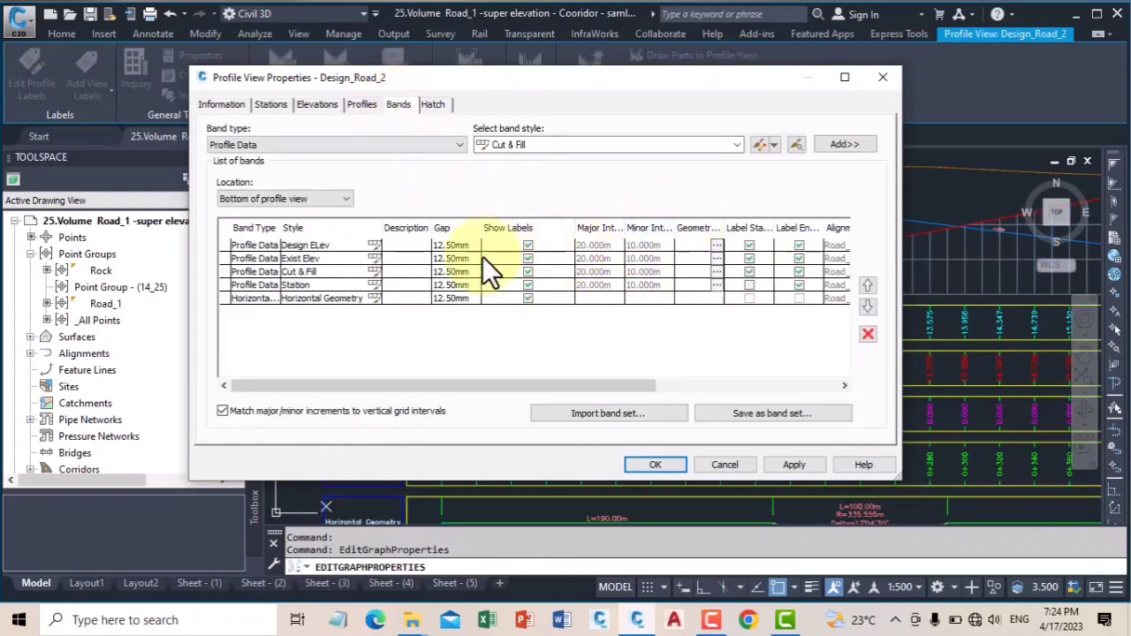
Copy the Design ELev profile data band style and name the copy Rock.
left_click(323, 245)
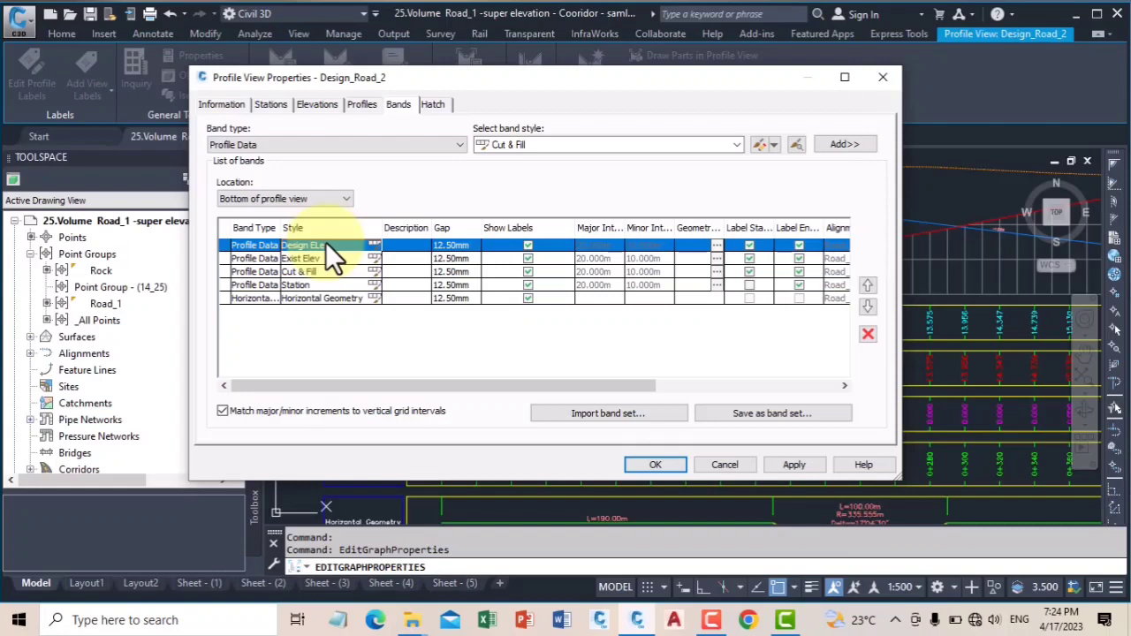
left_click(733, 145)
left_click(541, 187)
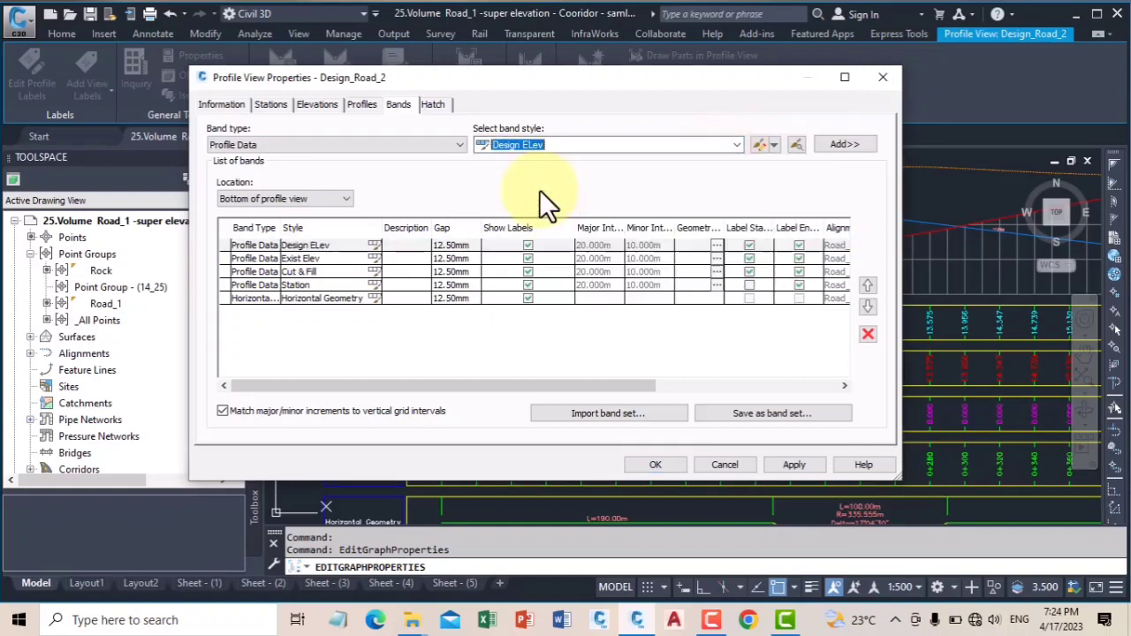
left_click(772, 145)
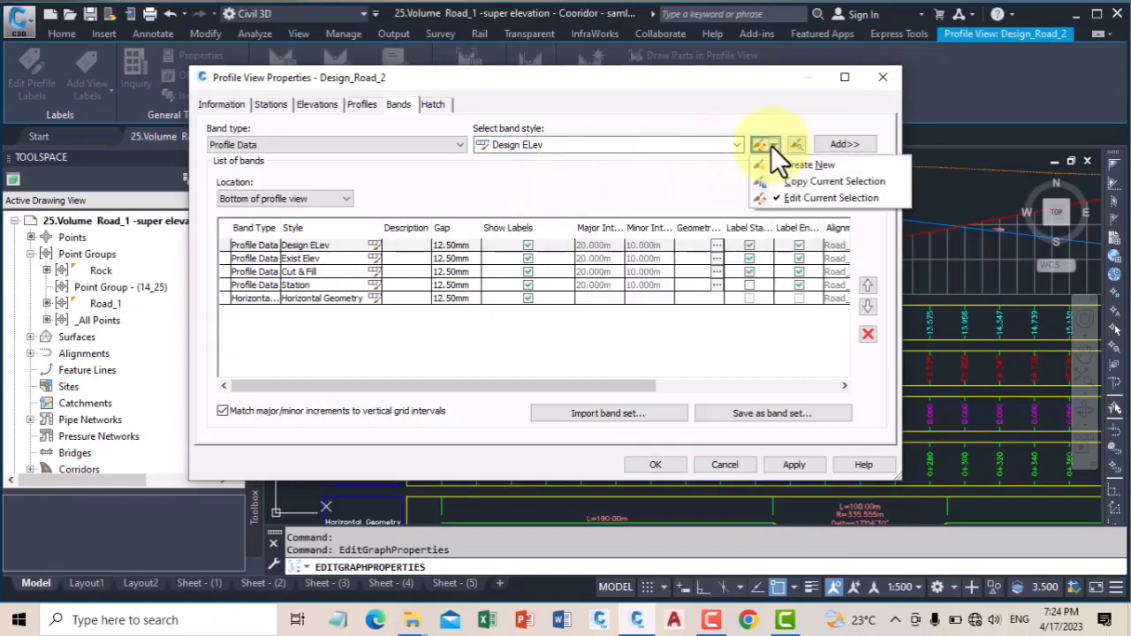
left_click(802, 185)
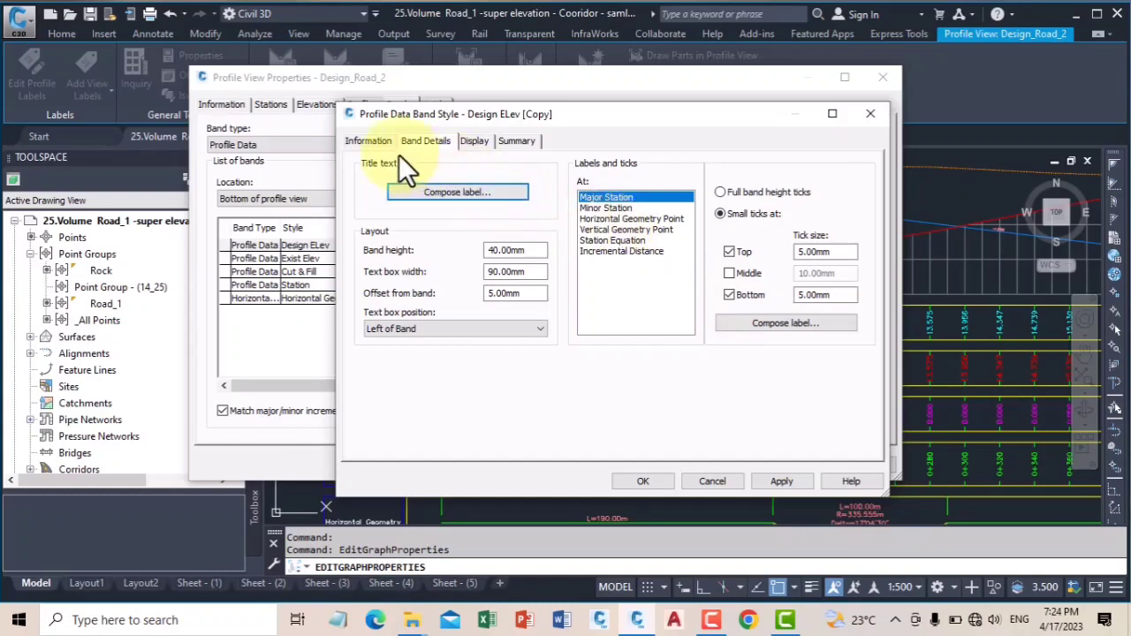
left_click(376, 143)
left_click_drag(450, 181, 323, 157)
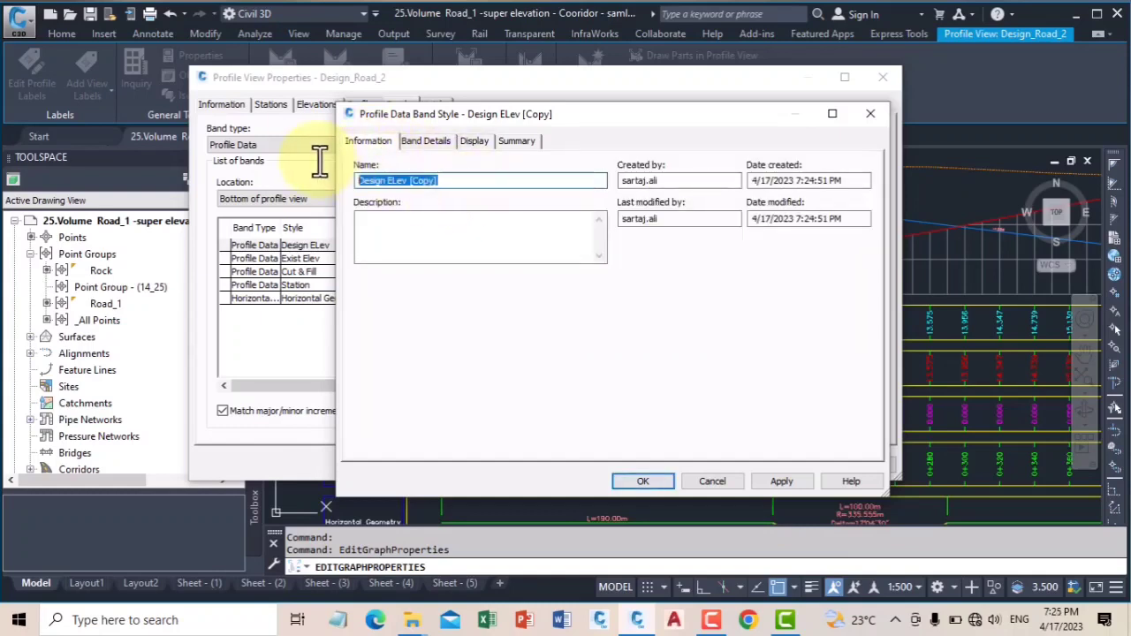
right_click(380, 179)
left_click(433, 244)
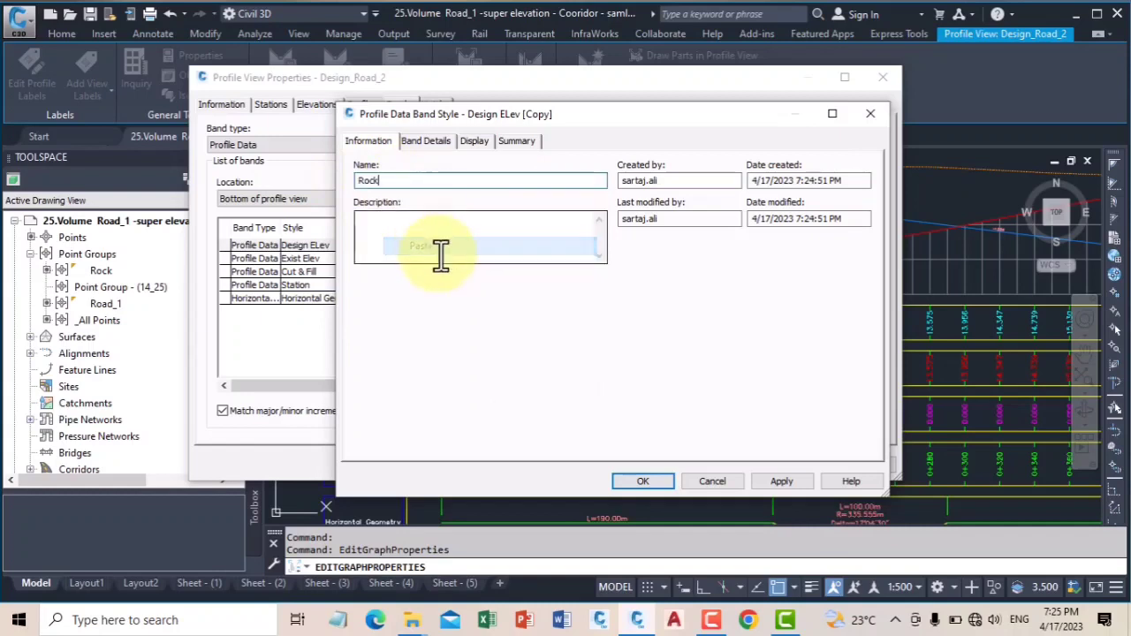
Change the title text contents of the Rock profile band style to "Rock" and apply the label change.
left_click(435, 141)
left_click(453, 197)
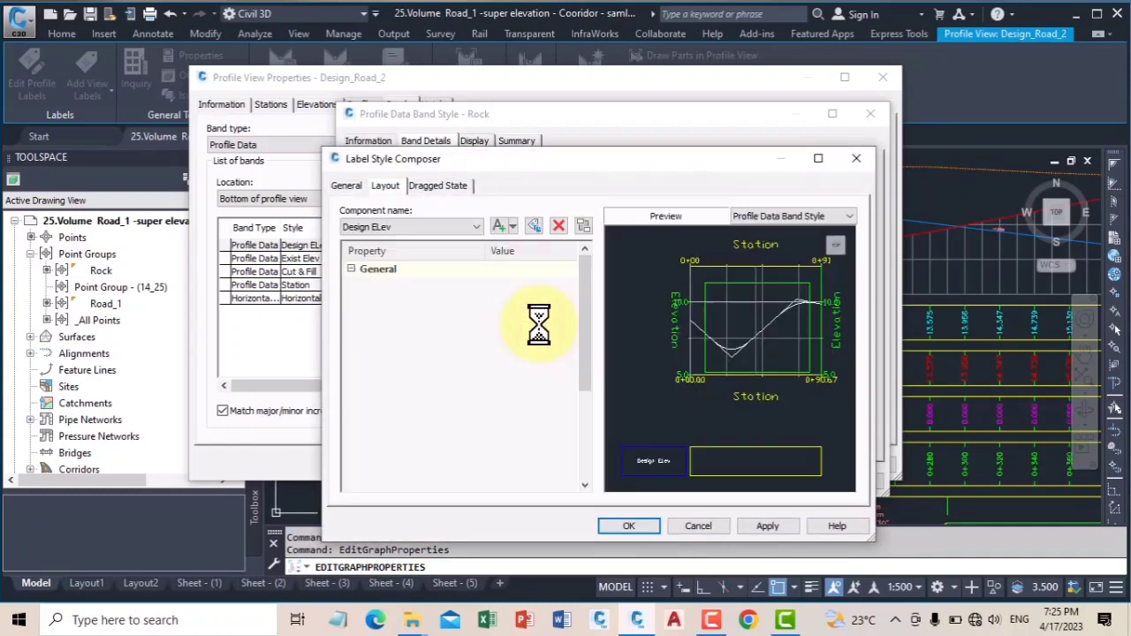
left_click(531, 361)
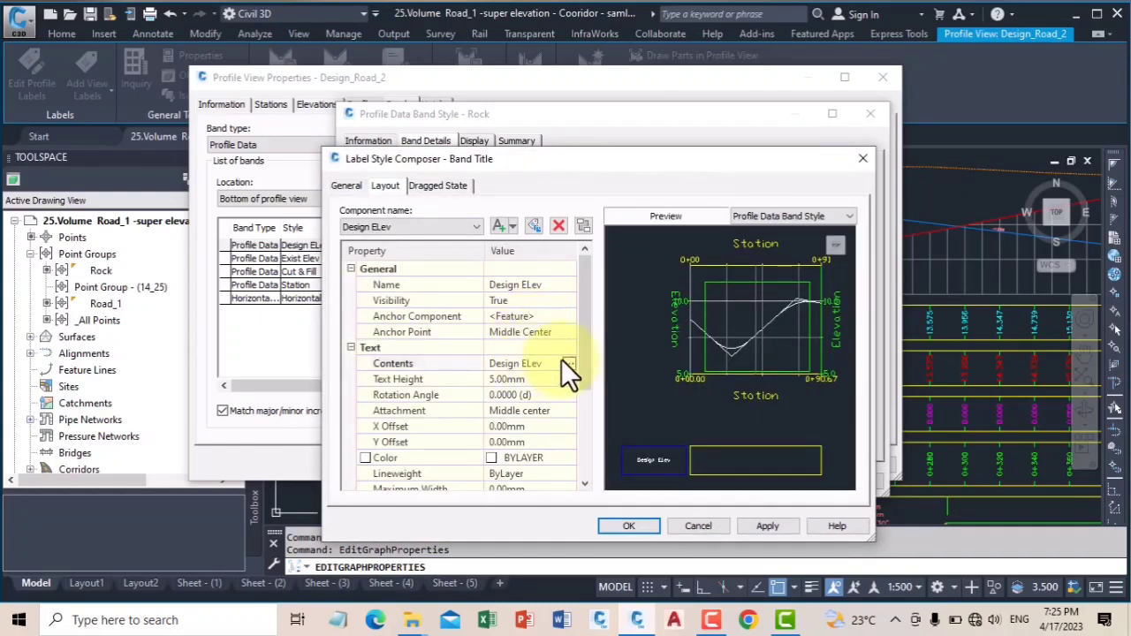
left_click(567, 360)
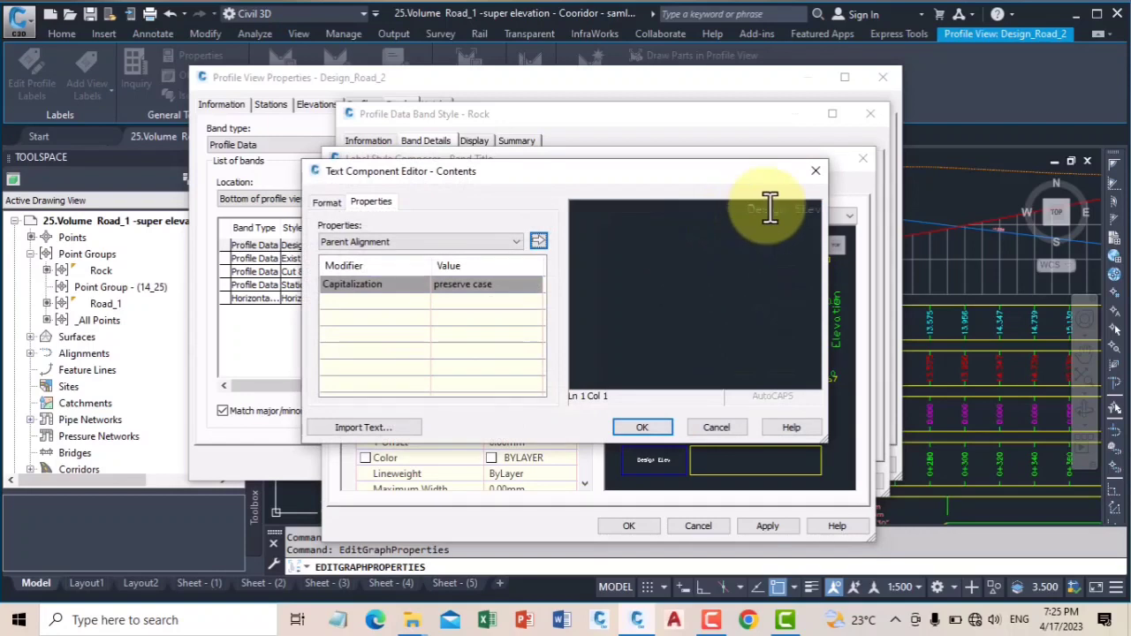
key("ctrl+a")
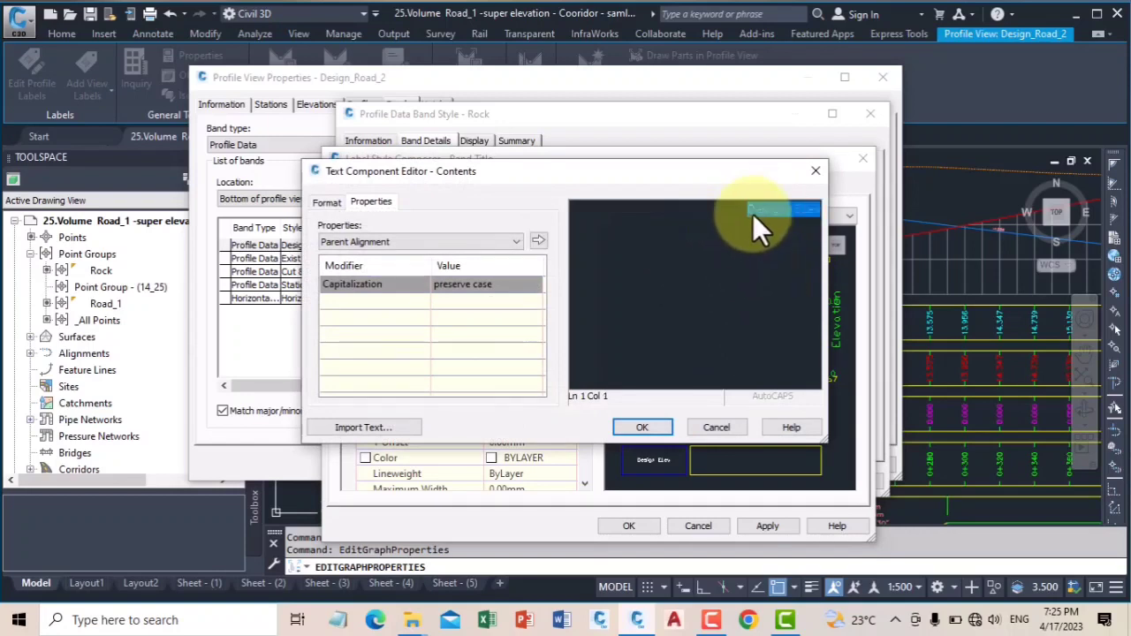
right_click(753, 214)
left_click(792, 303)
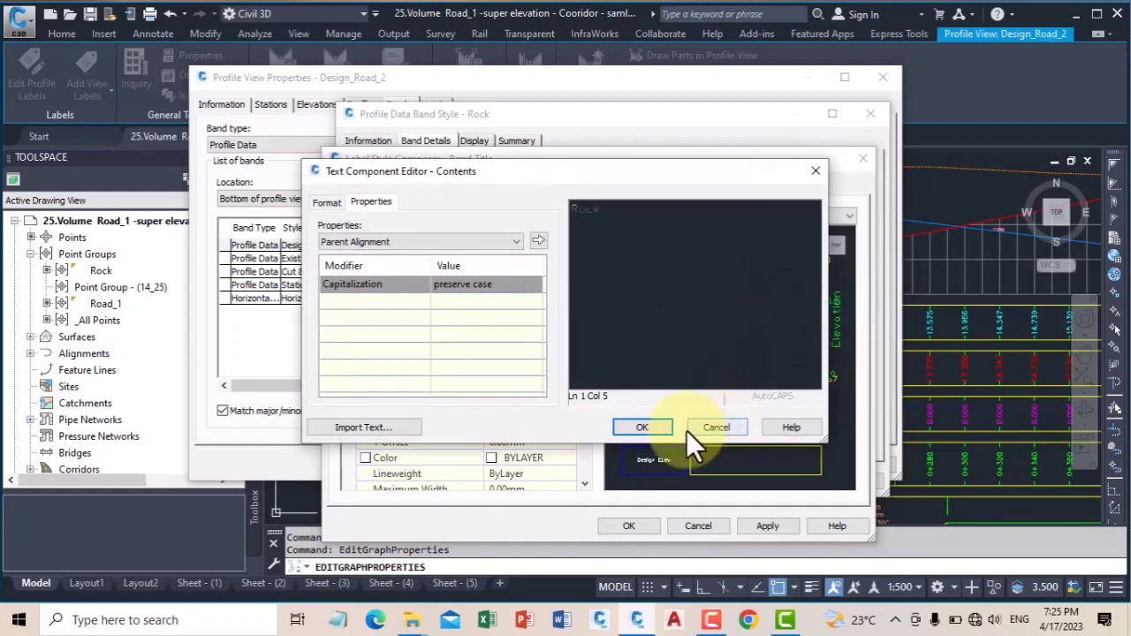
left_click(652, 428)
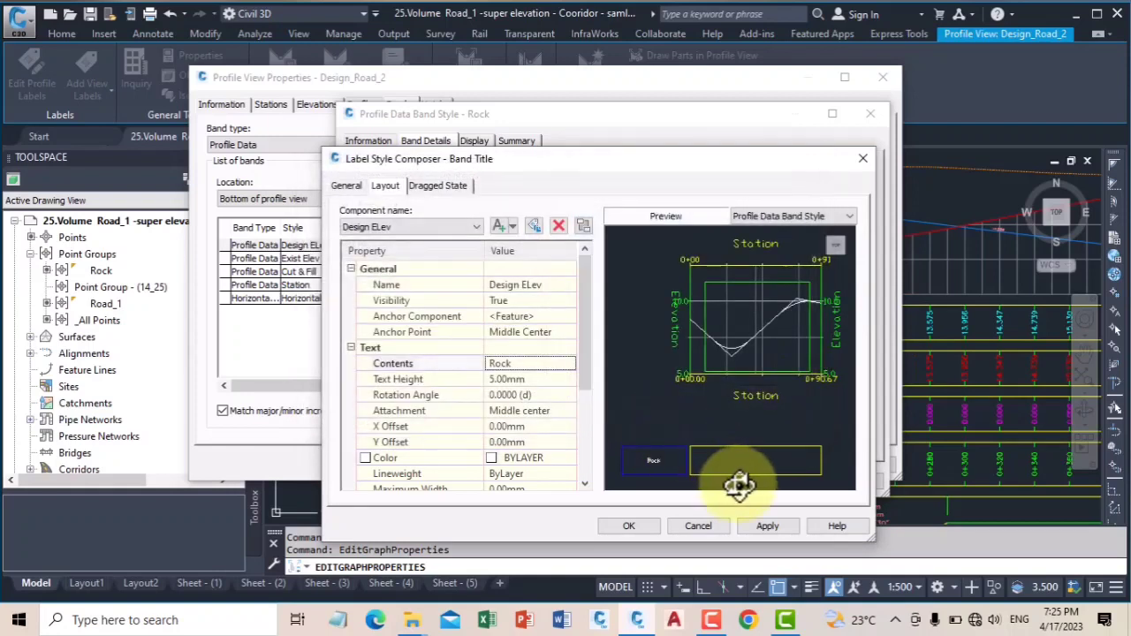
left_click(760, 527)
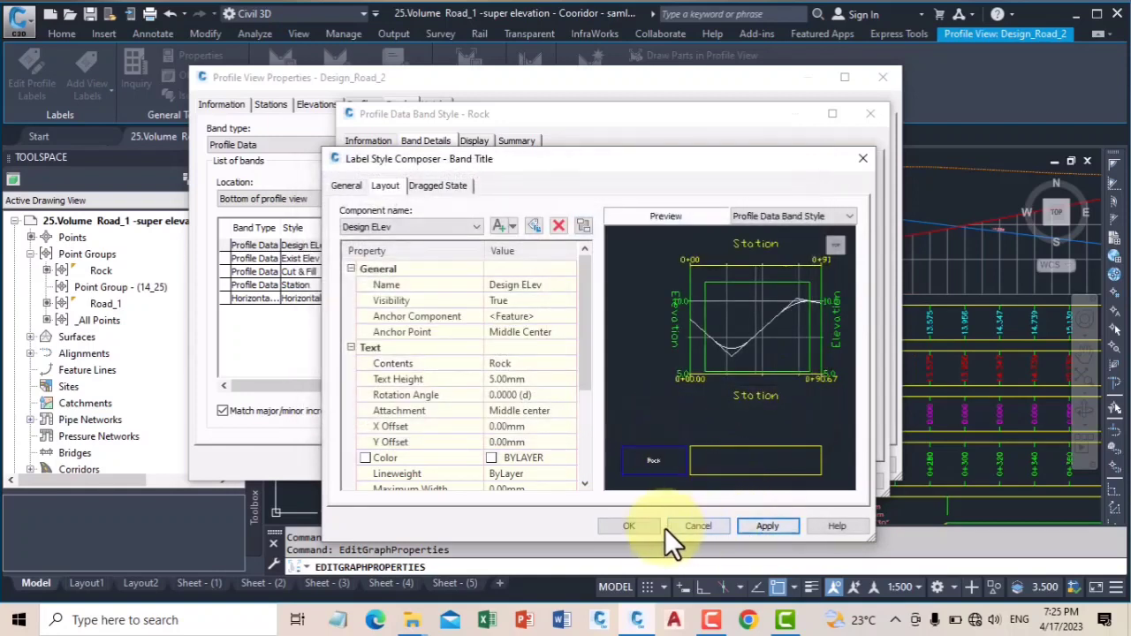
left_click(633, 525)
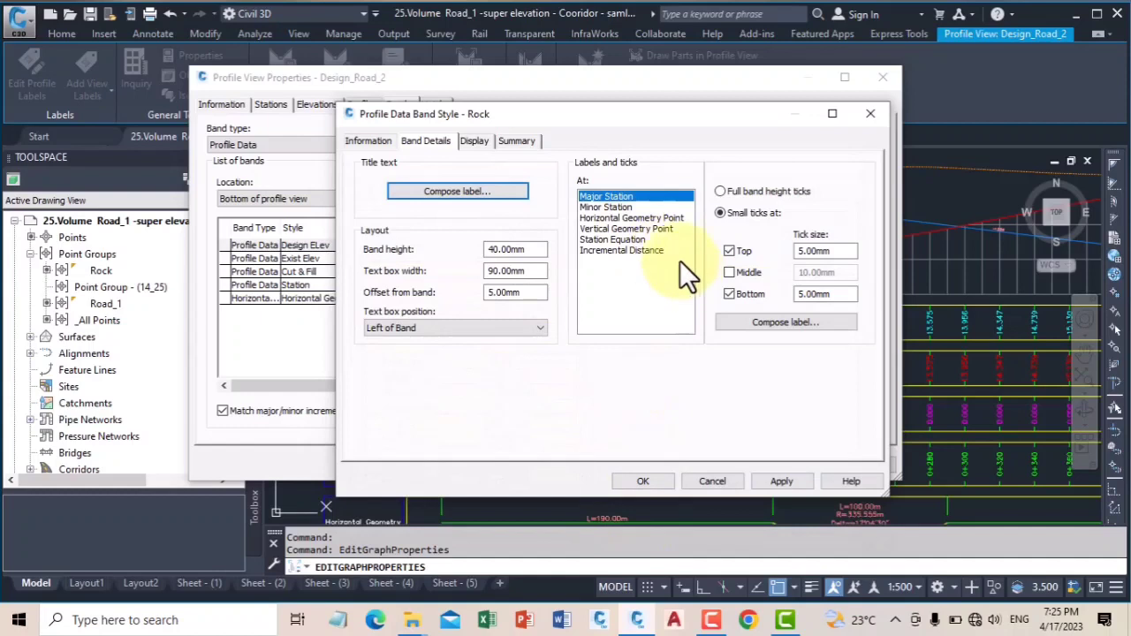
Check the Major Station label composition of the Rock profile band style, accept it, and save the style.
left_click(752, 324)
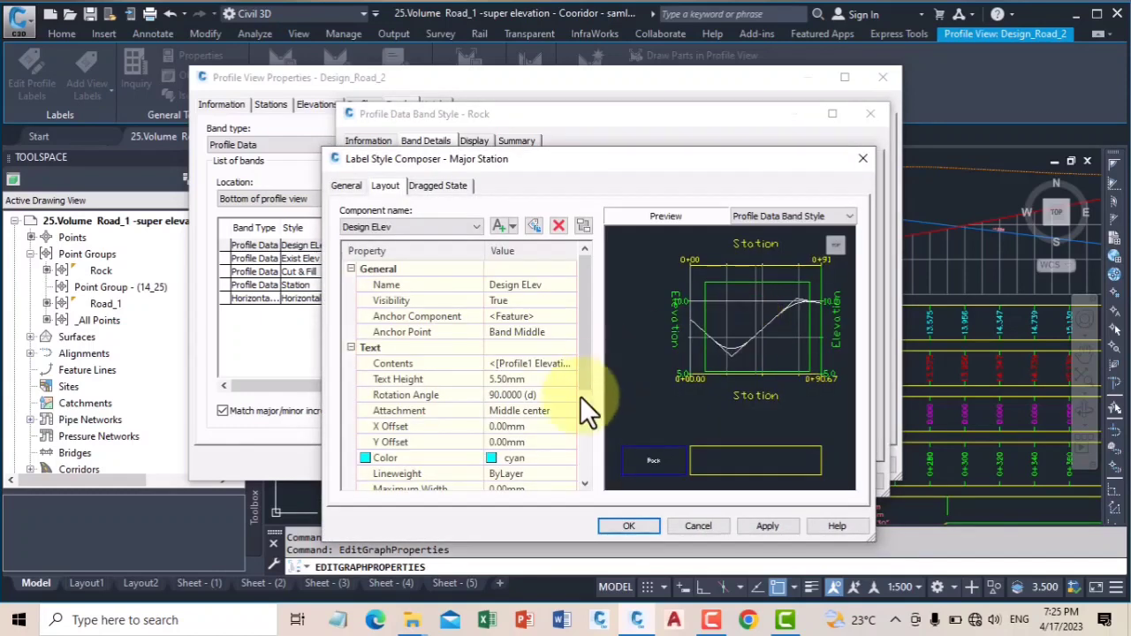
left_click(767, 524)
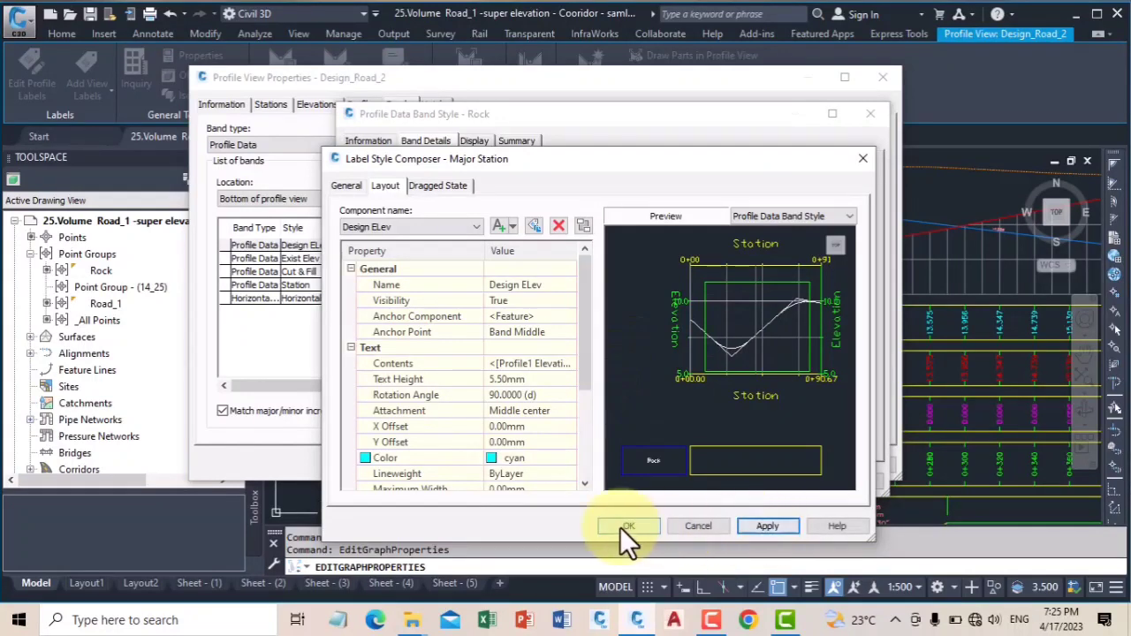
left_click(623, 526)
left_click(773, 484)
left_click(643, 484)
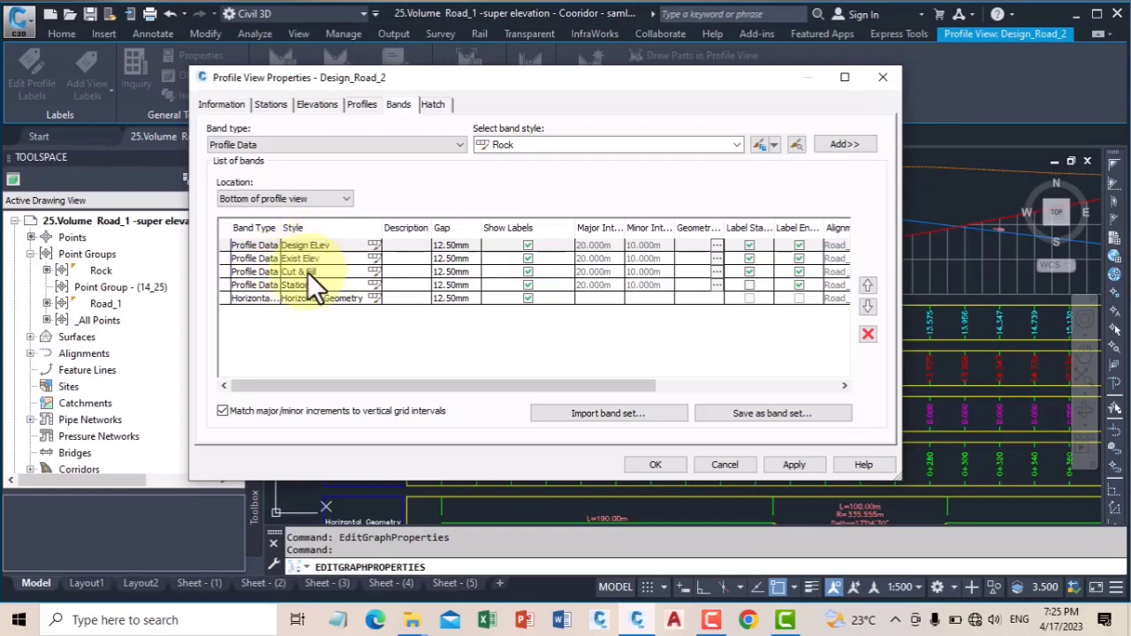
Add the Rock band with its default geometry points to the profile view and move it above the Station band.
left_click(845, 145)
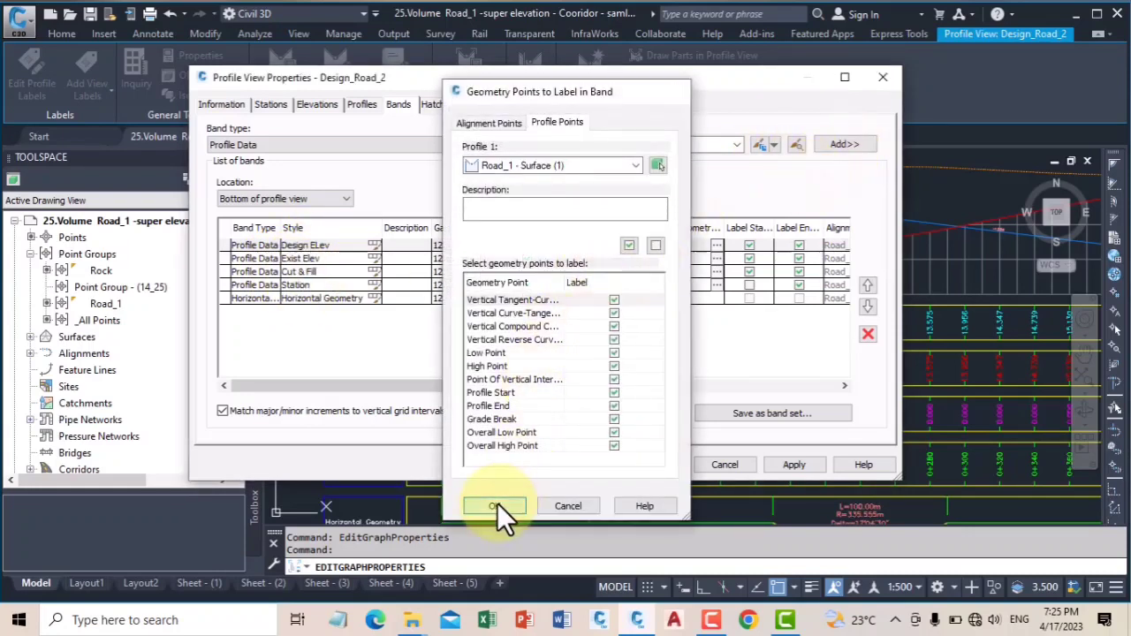
left_click(495, 507)
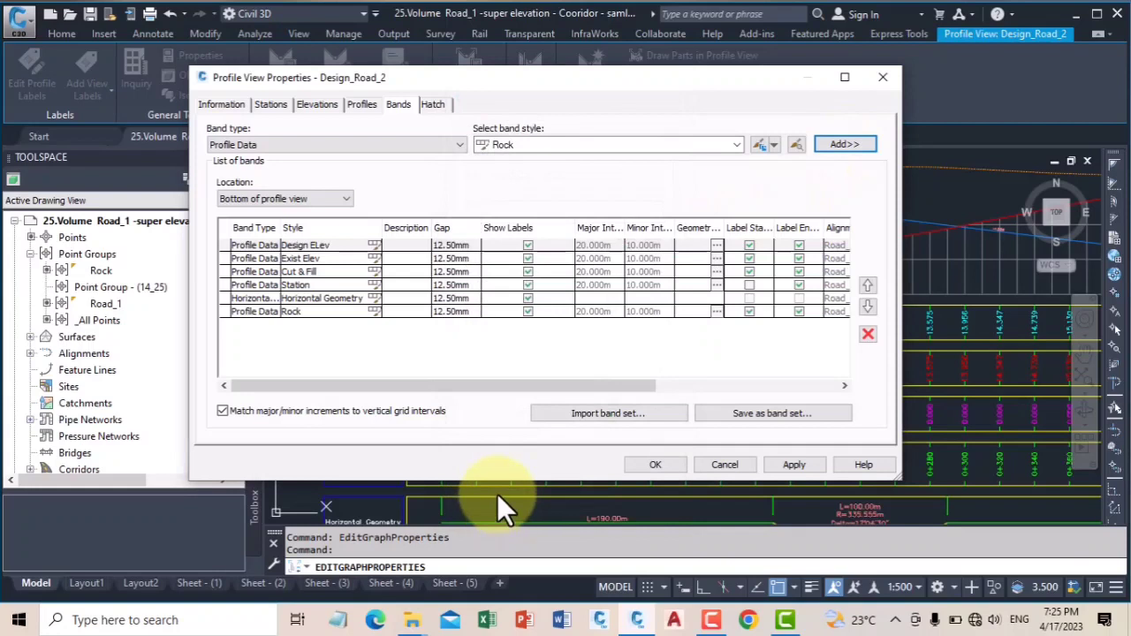
left_click(258, 311)
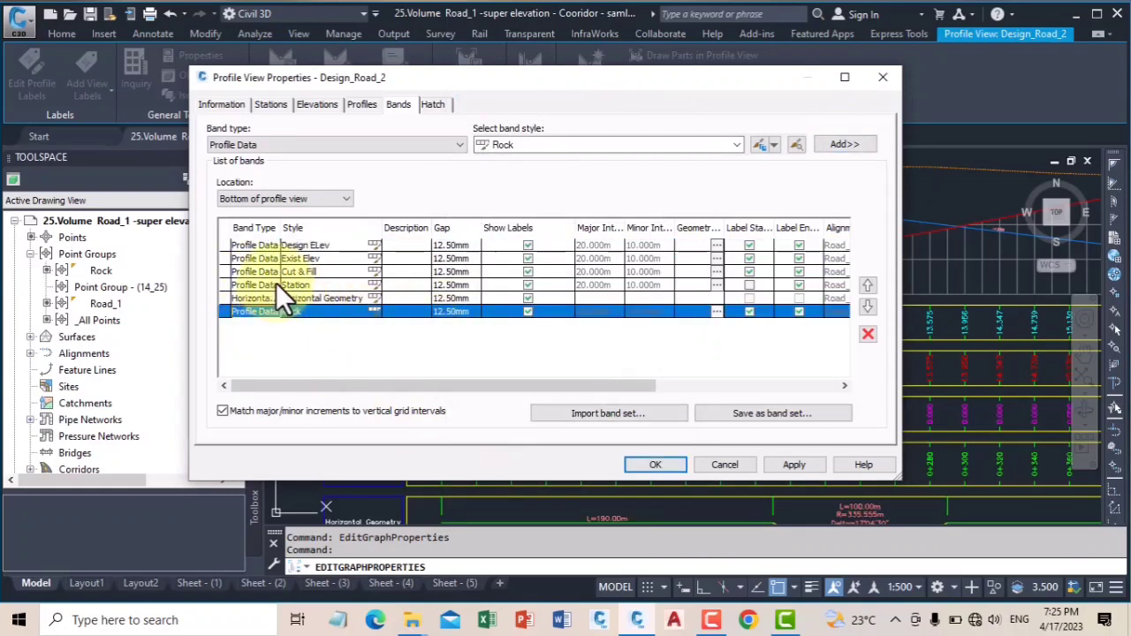
left_click(866, 284)
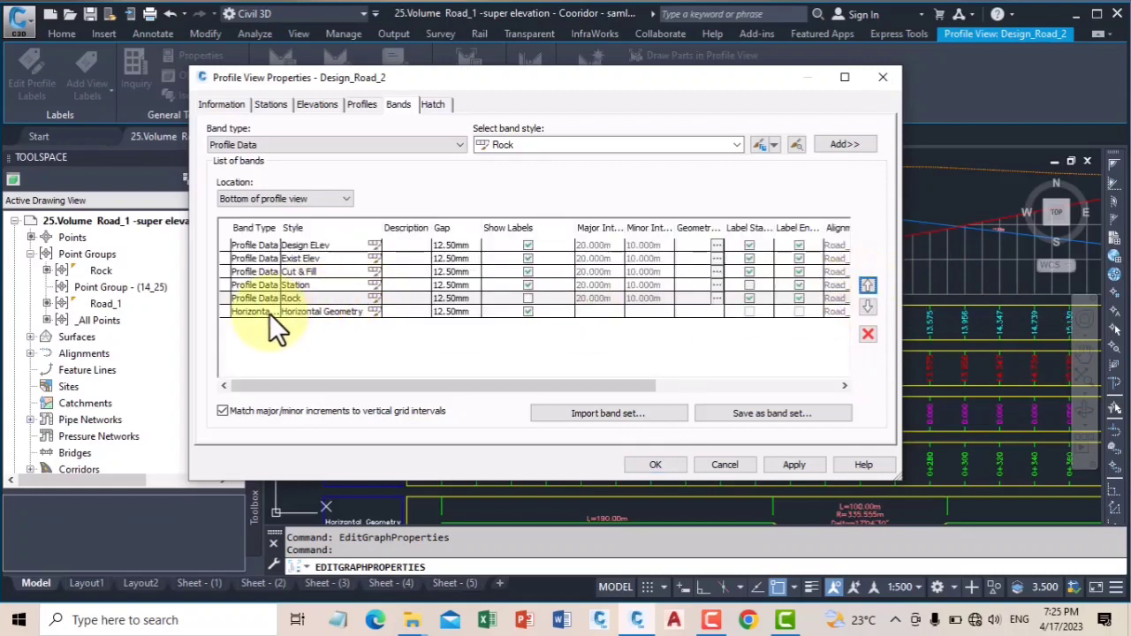
left_click(867, 285)
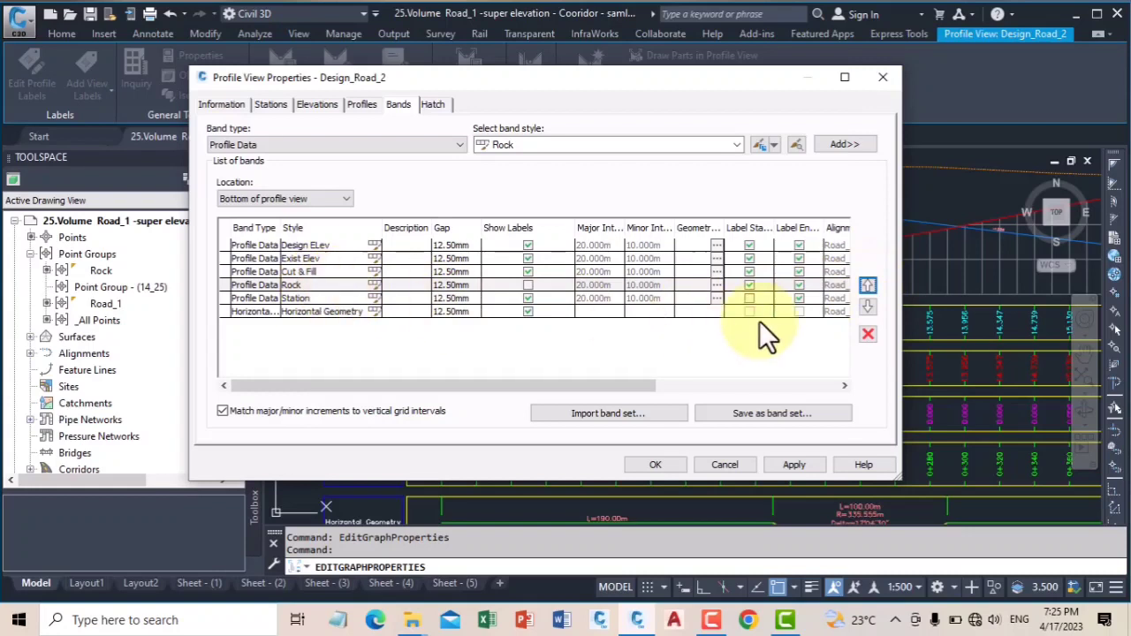
Set both Profile1 and Profile2 of the Rock band to Rock - Surface (4).
left_click_drag(648, 382, 816, 419)
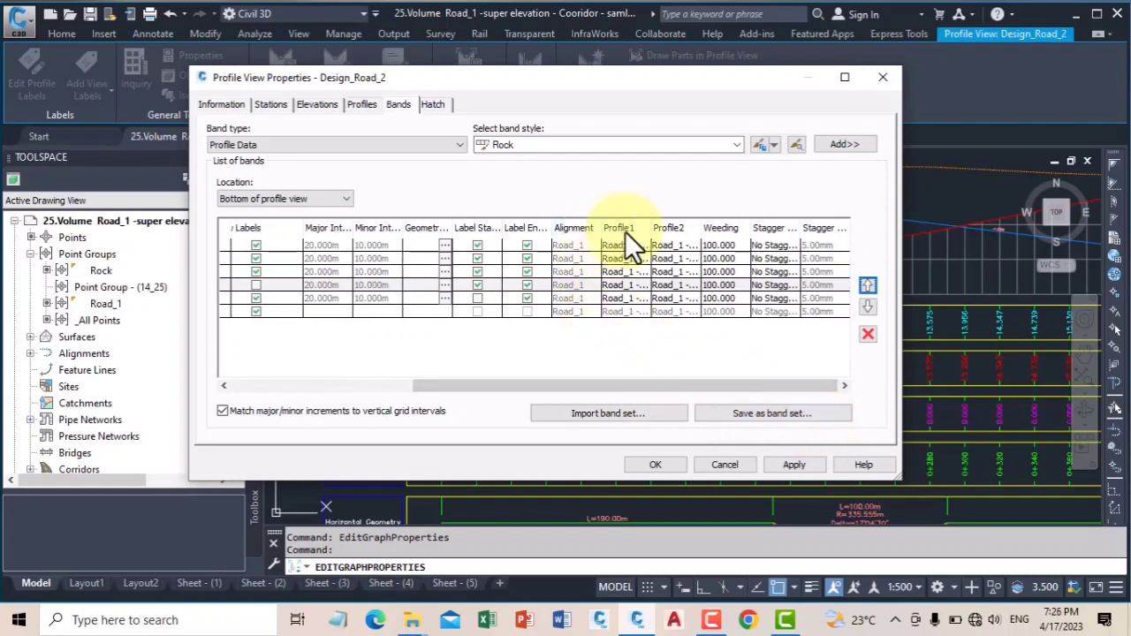
left_click(629, 286)
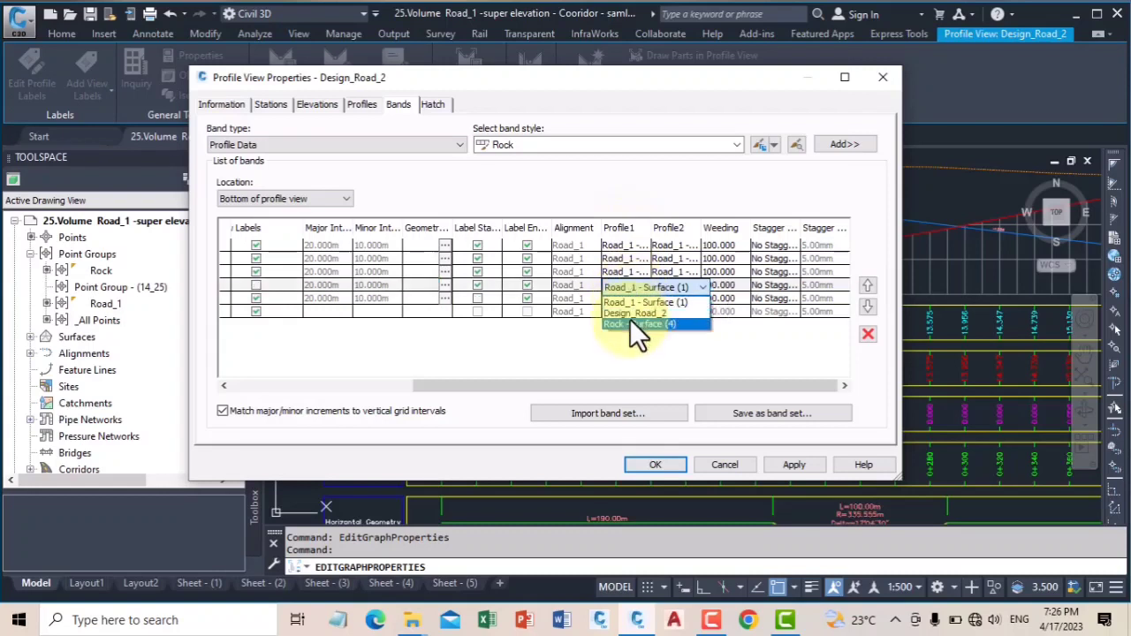
left_click(630, 323)
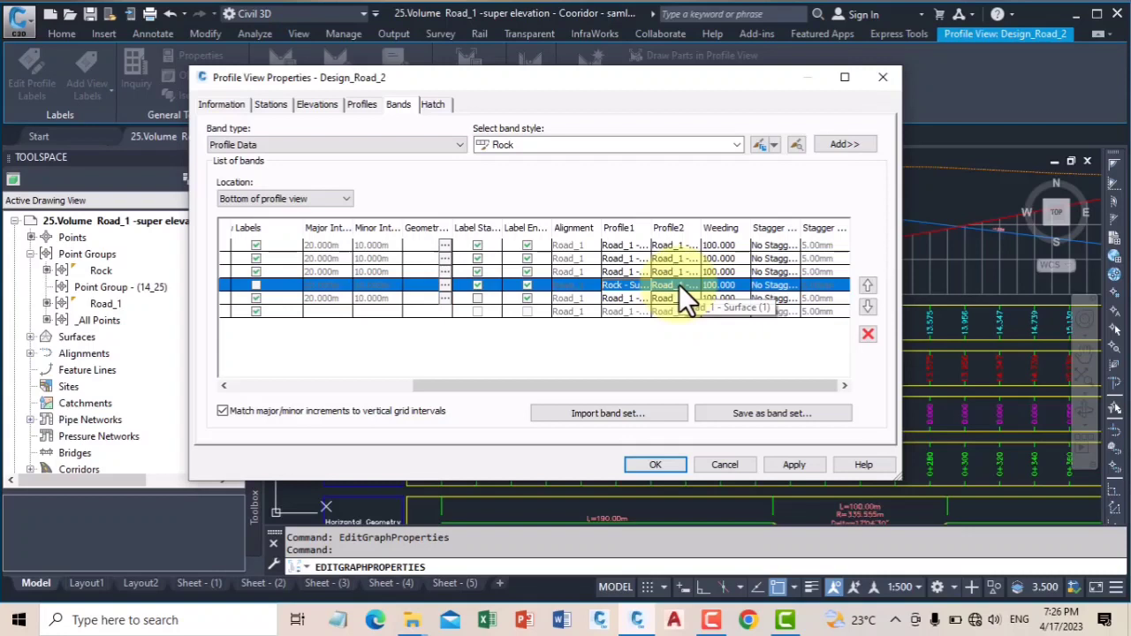
left_click(679, 284)
left_click(690, 323)
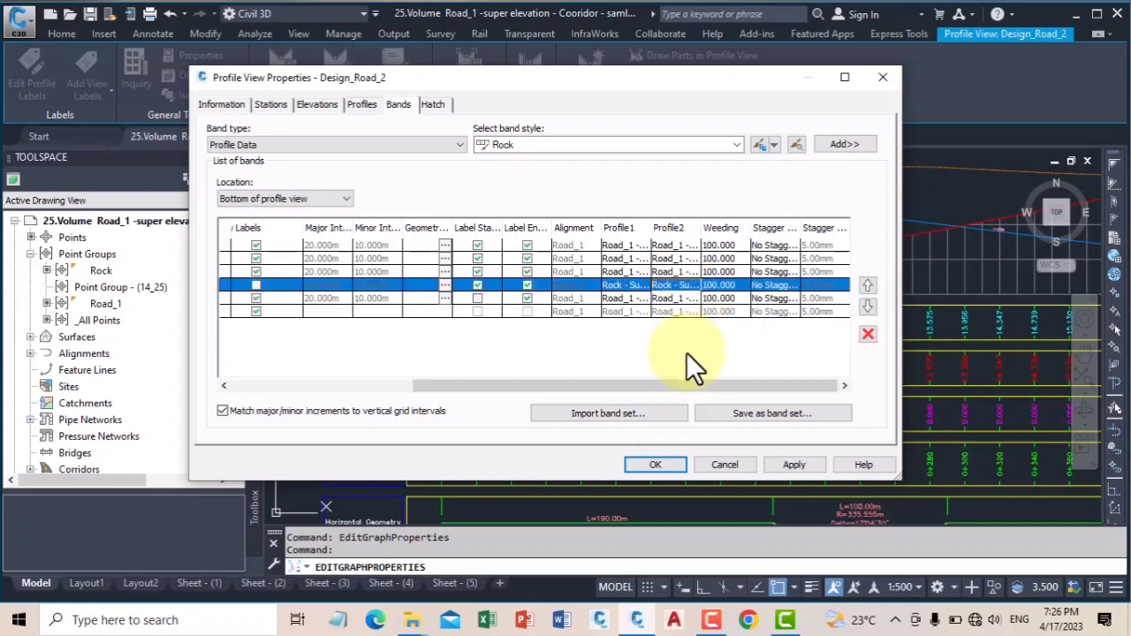
Set both Profile1 and Profile2 of the Design ELev band to Design_Road_2.
left_click_drag(655, 386, 715, 410)
left_click(634, 245)
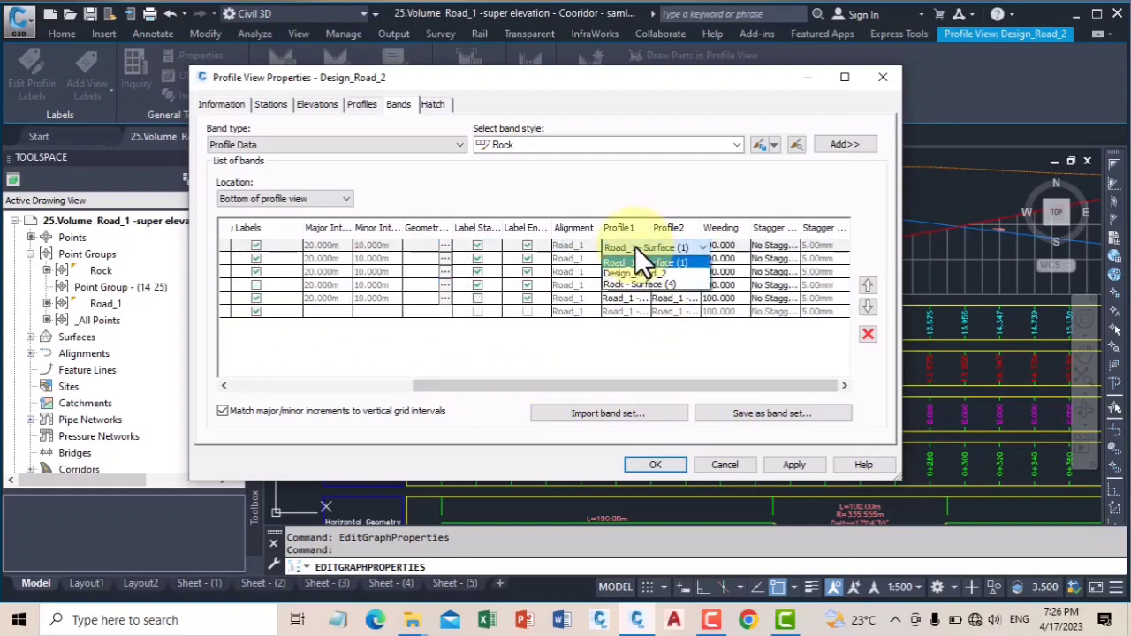
left_click(634, 270)
left_click(682, 244)
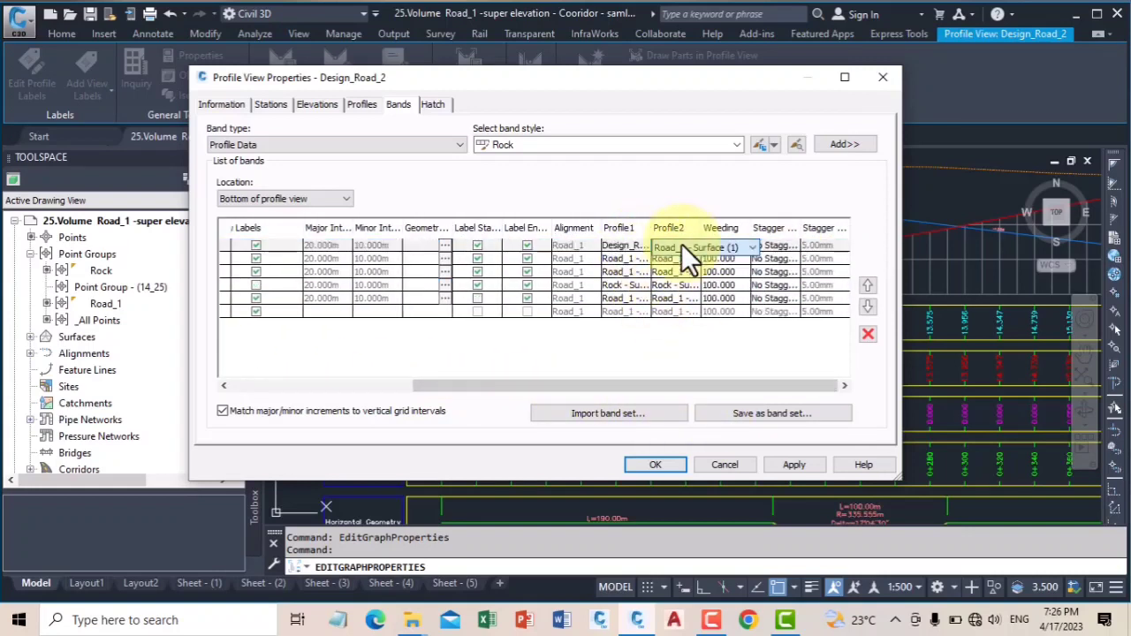
left_click(681, 245)
left_click(682, 271)
Set Profile1 of the Cut & Fill band to Design_Road_2, then apply and accept the profile view's band changes.
left_click(623, 259)
left_click(619, 258)
left_click(619, 258)
left_click(624, 259)
left_click(616, 315)
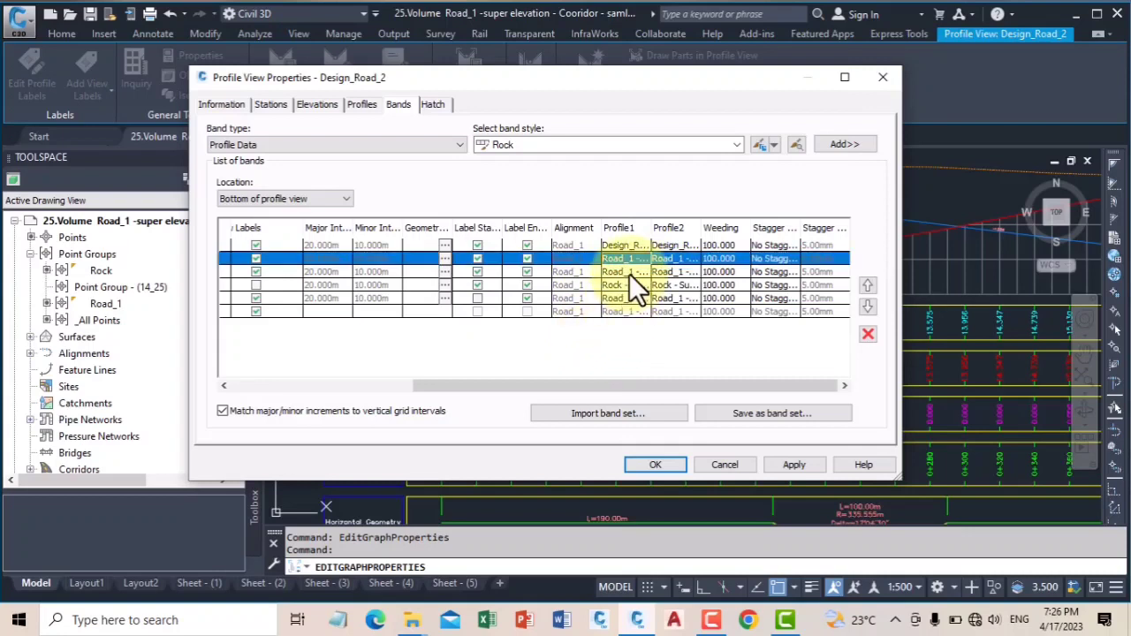
left_click(629, 274)
left_click(629, 274)
left_click(630, 300)
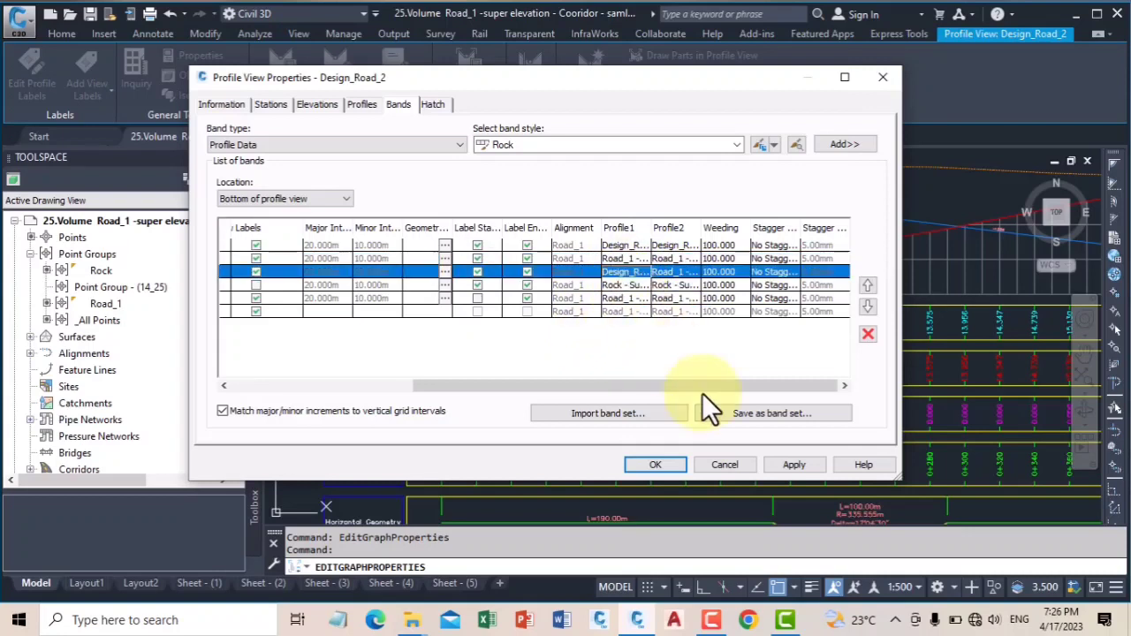
left_click(791, 465)
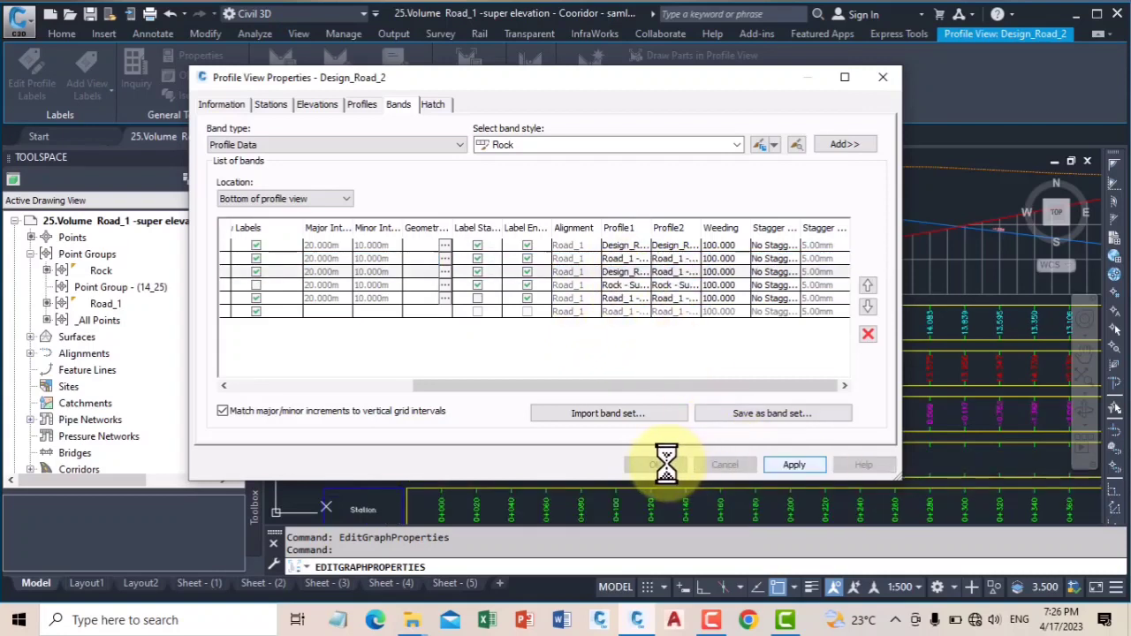
left_click(666, 464)
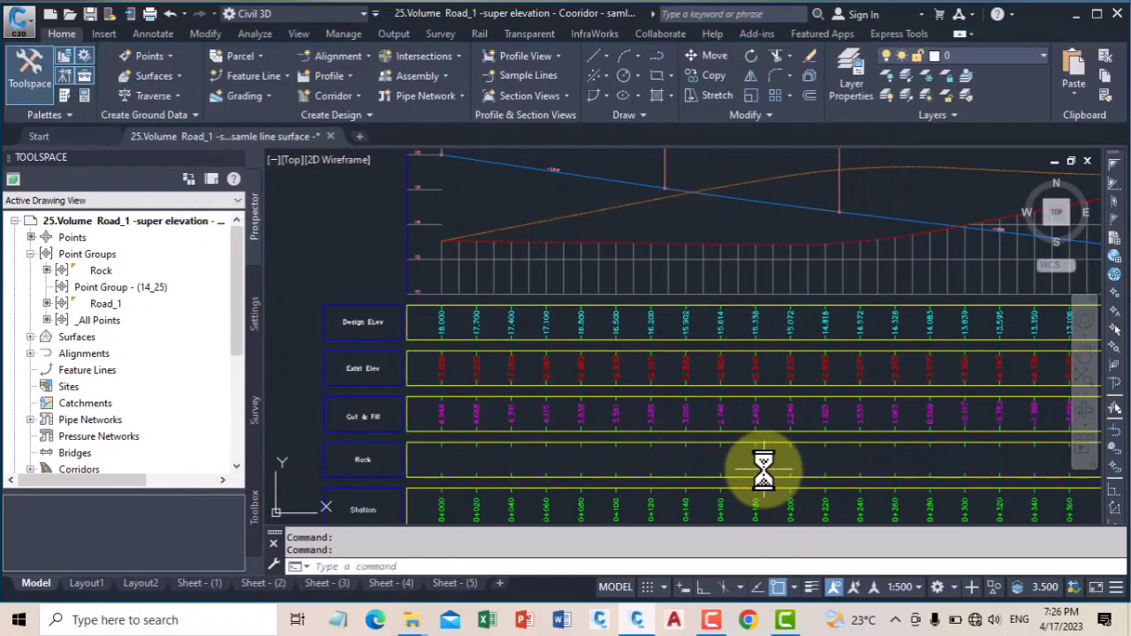
Reopen the Design_Road_2 profile view properties, turn on label display for the Rock band, and accept the change.
scroll(574, 380, "down", 3)
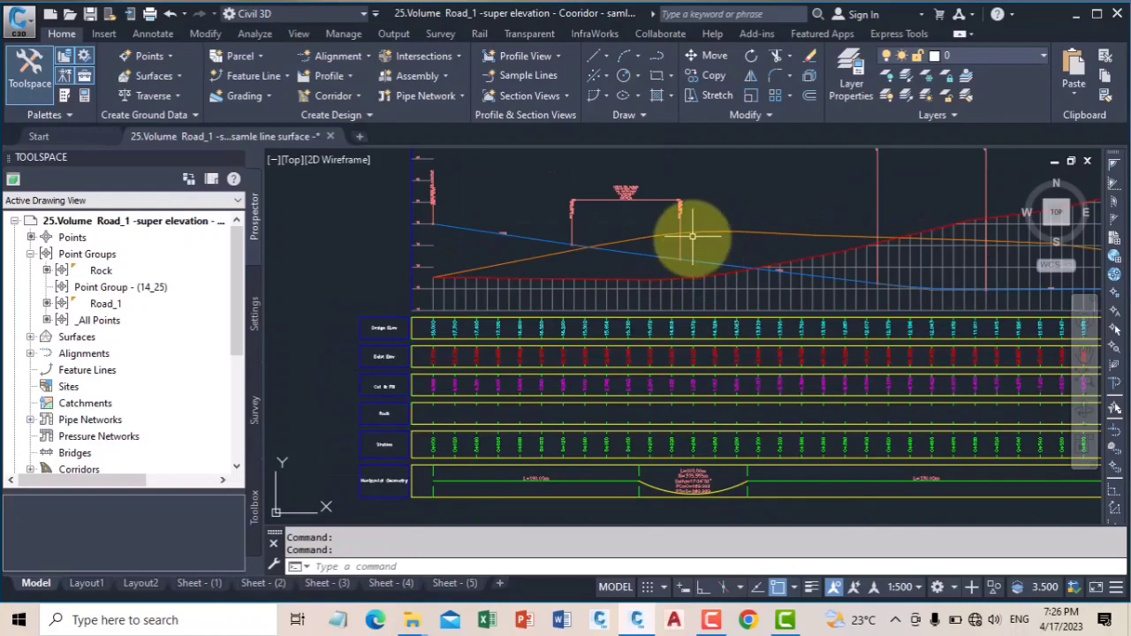
middle_click_drag(580, 226, 554, 290)
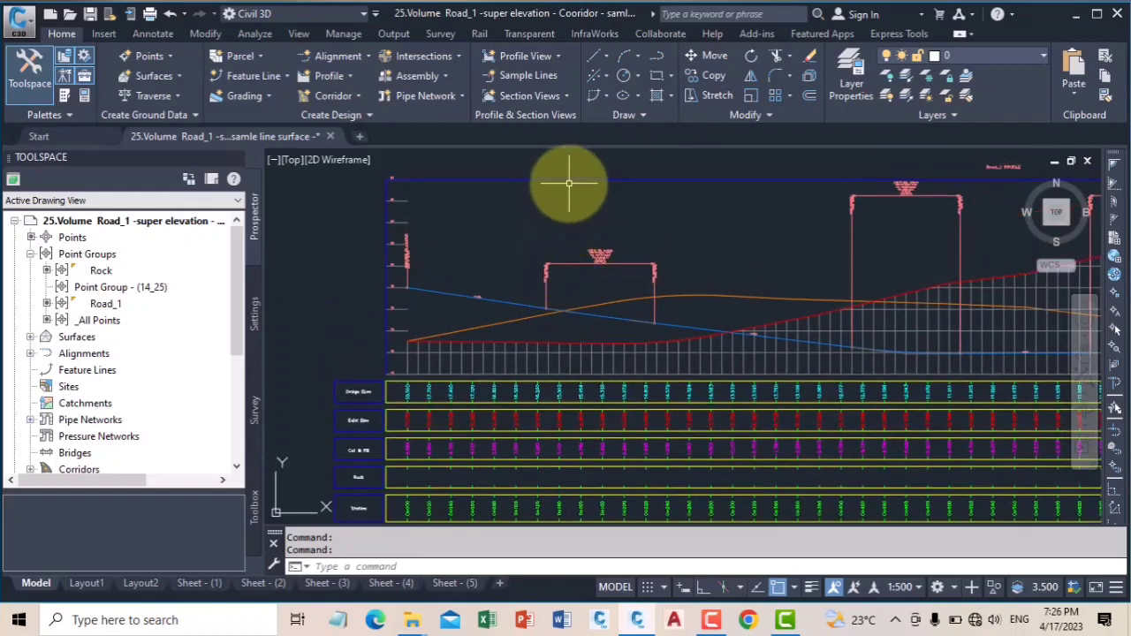
left_click(568, 180)
right_click(568, 179)
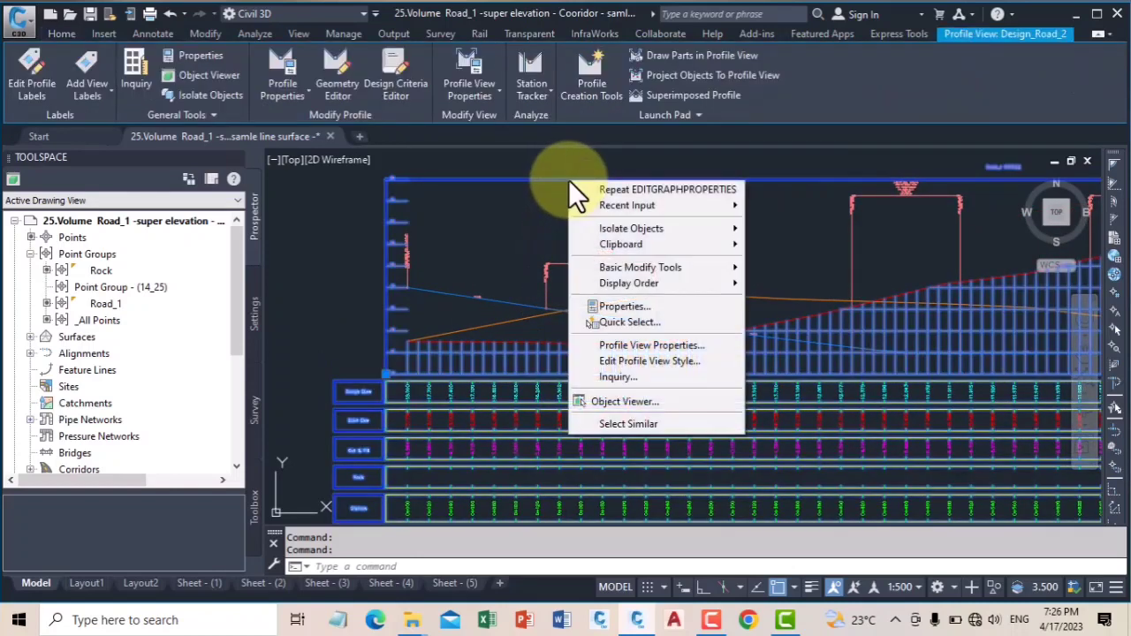
left_click(681, 345)
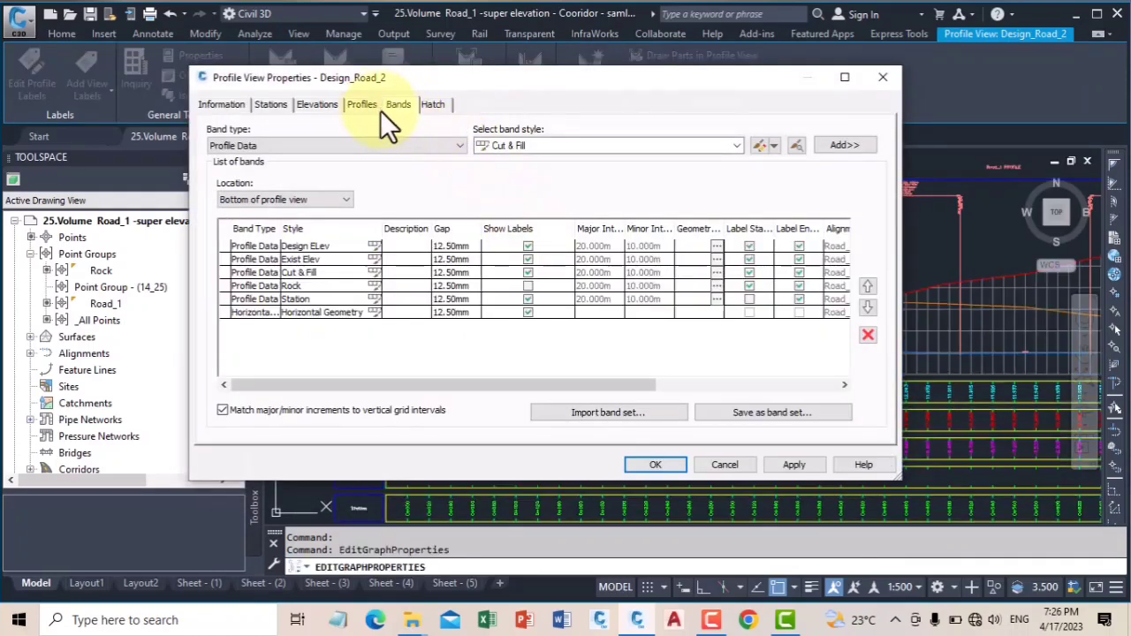
left_click(528, 285)
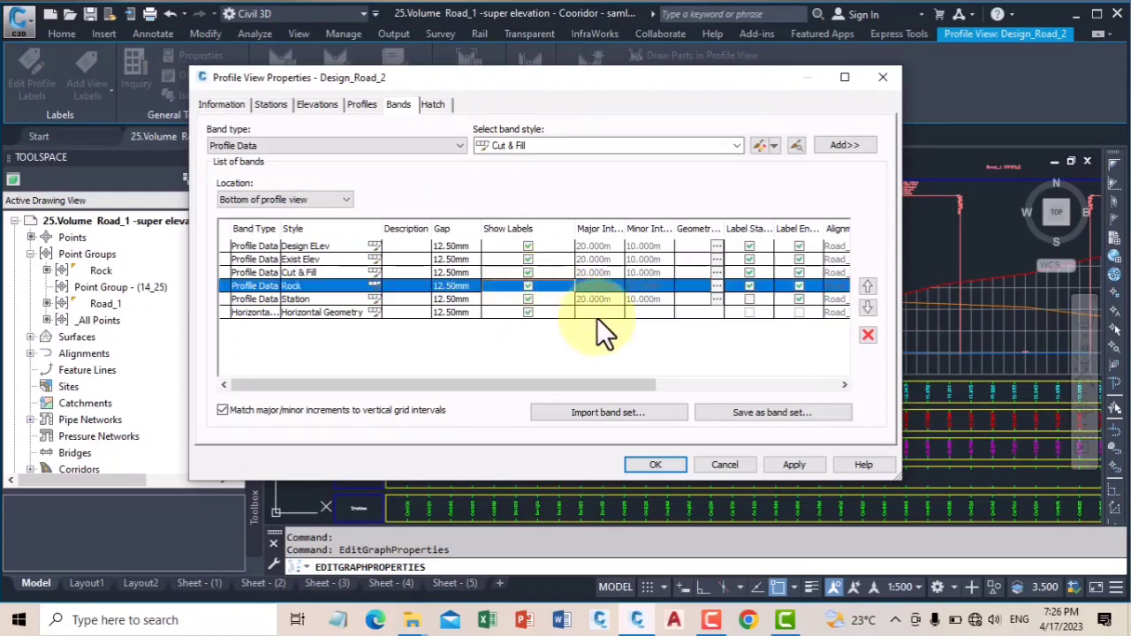
left_click(786, 463)
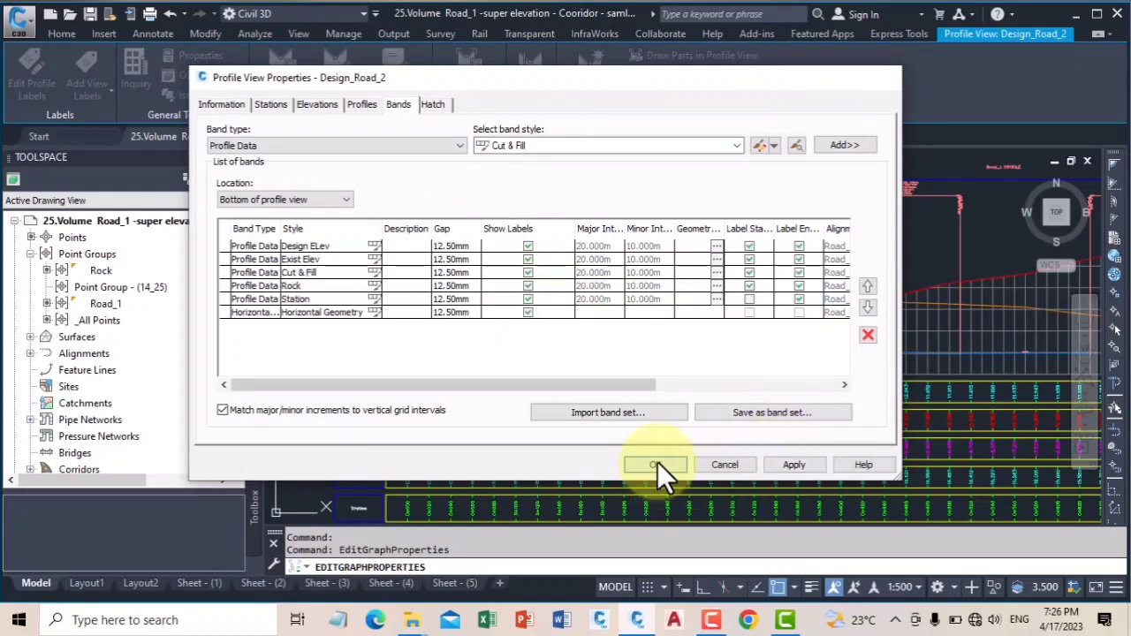
left_click(657, 464)
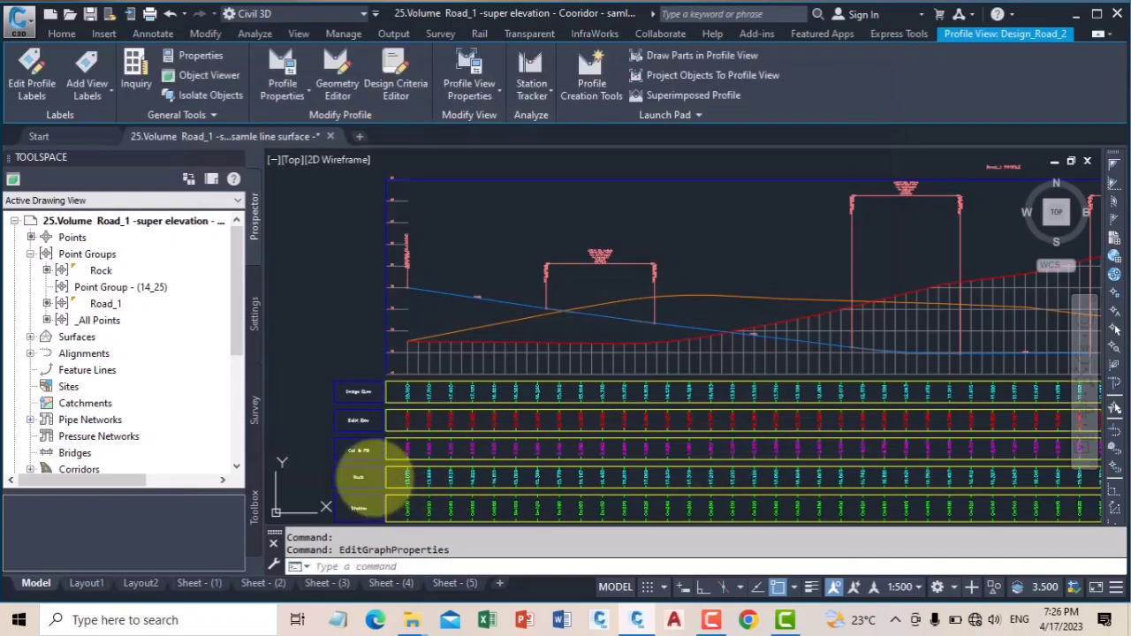
key("Escape")
Examine the Rock band's elevation labels along the stations and compare them with the other profile view bands.
scroll(416, 477, "up", 5)
scroll(466, 416, "down", 5)
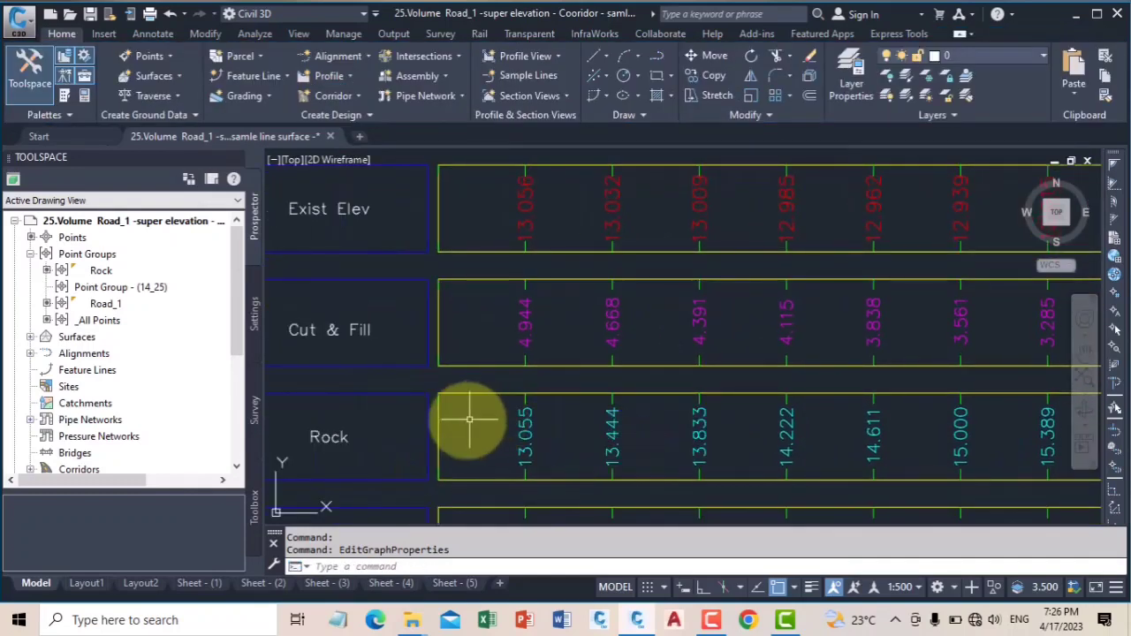
scroll(553, 433, "down", 2)
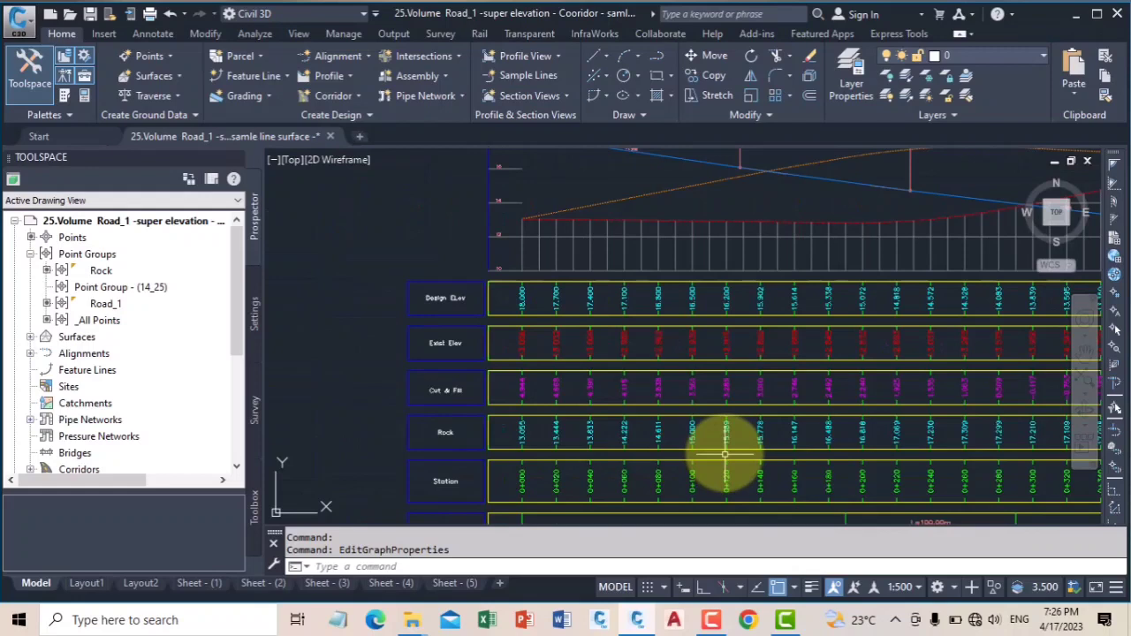
middle_click_drag(750, 434, 560, 429)
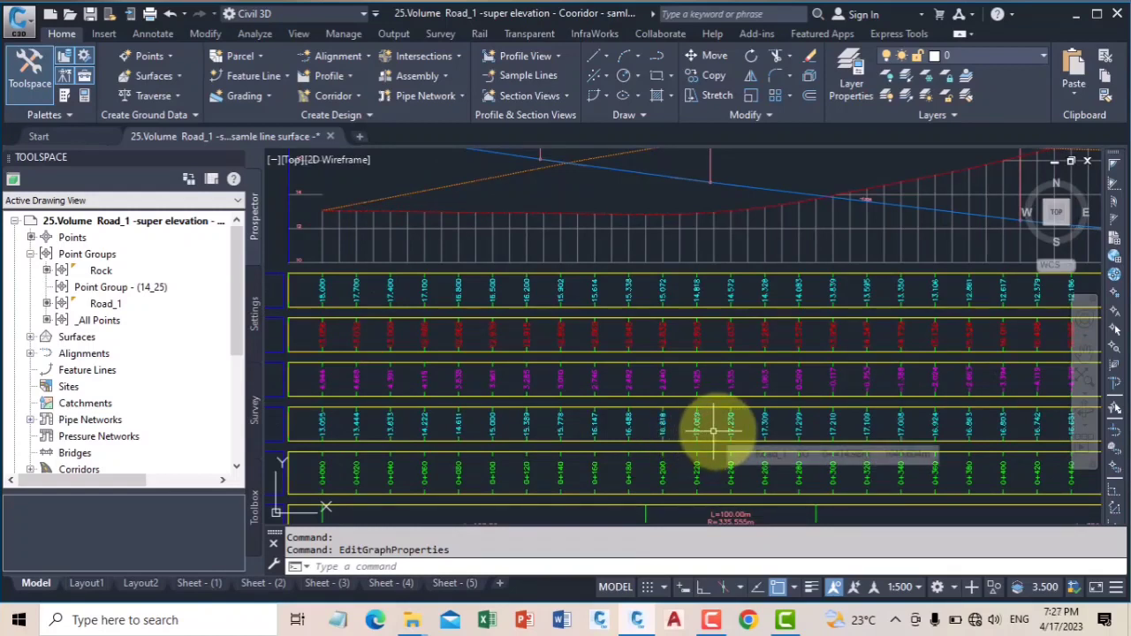
mouse_move(718, 431)
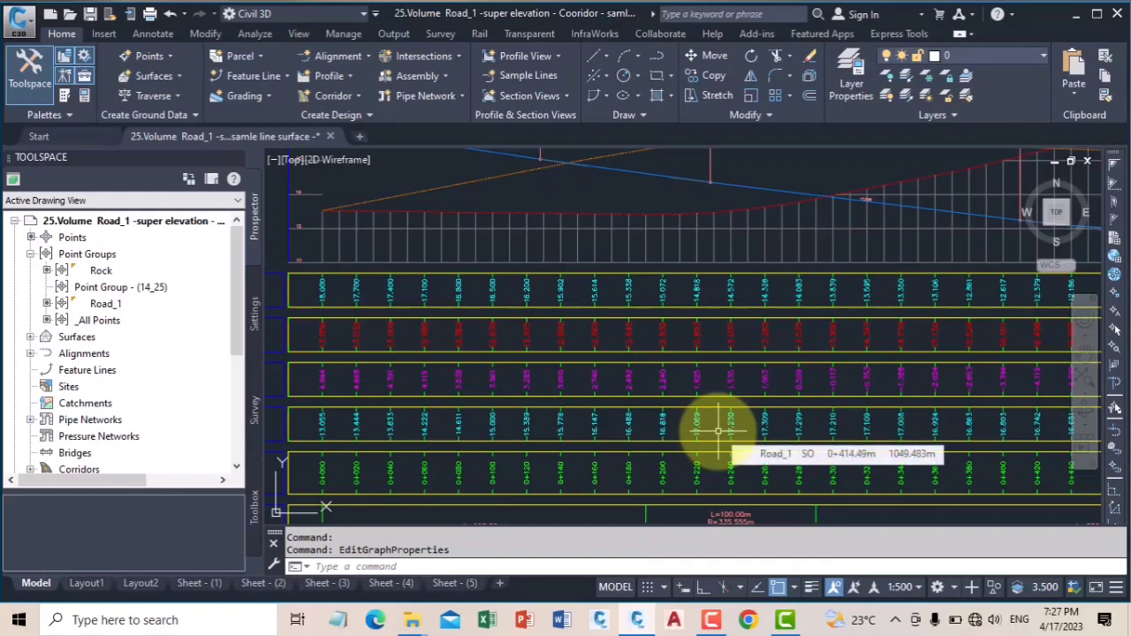
scroll(727, 379, "down", 5)
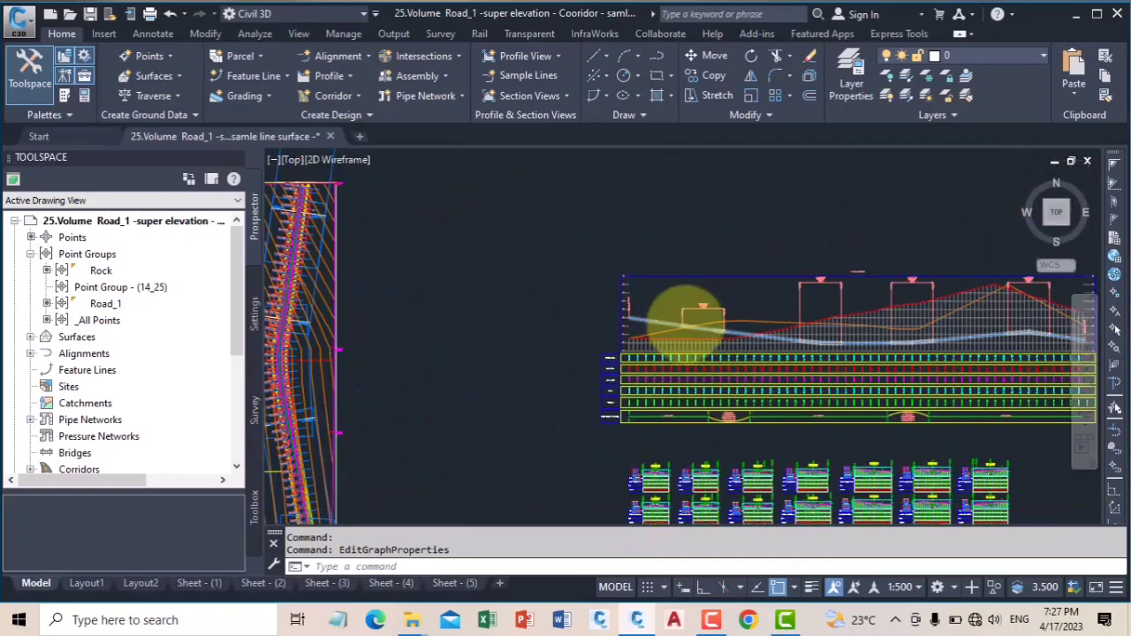
scroll(687, 321, "up", 4)
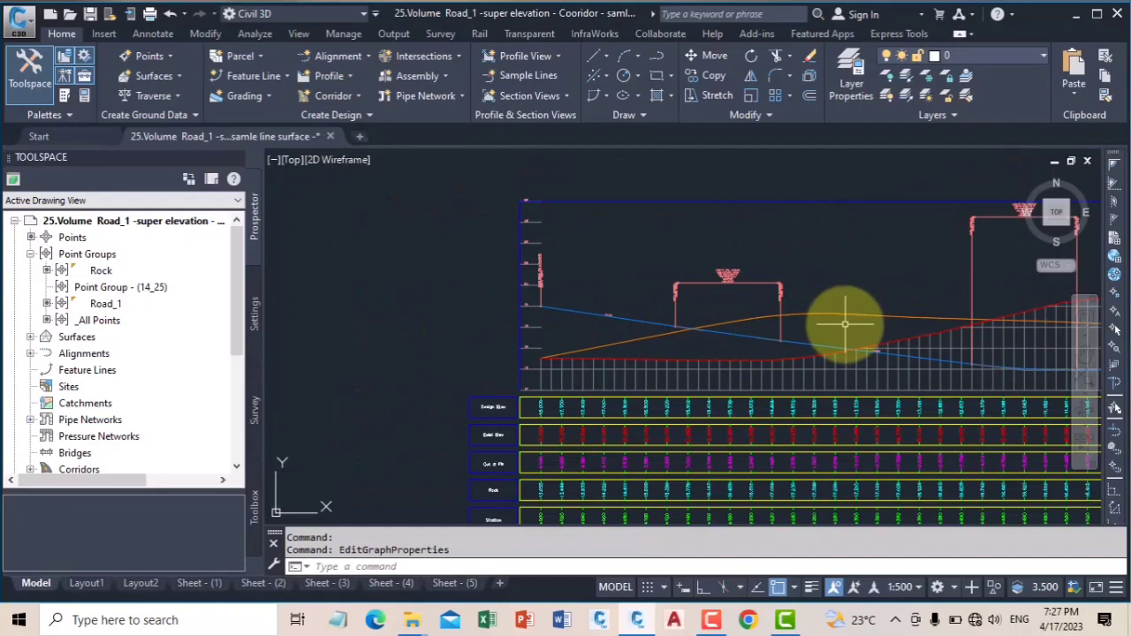